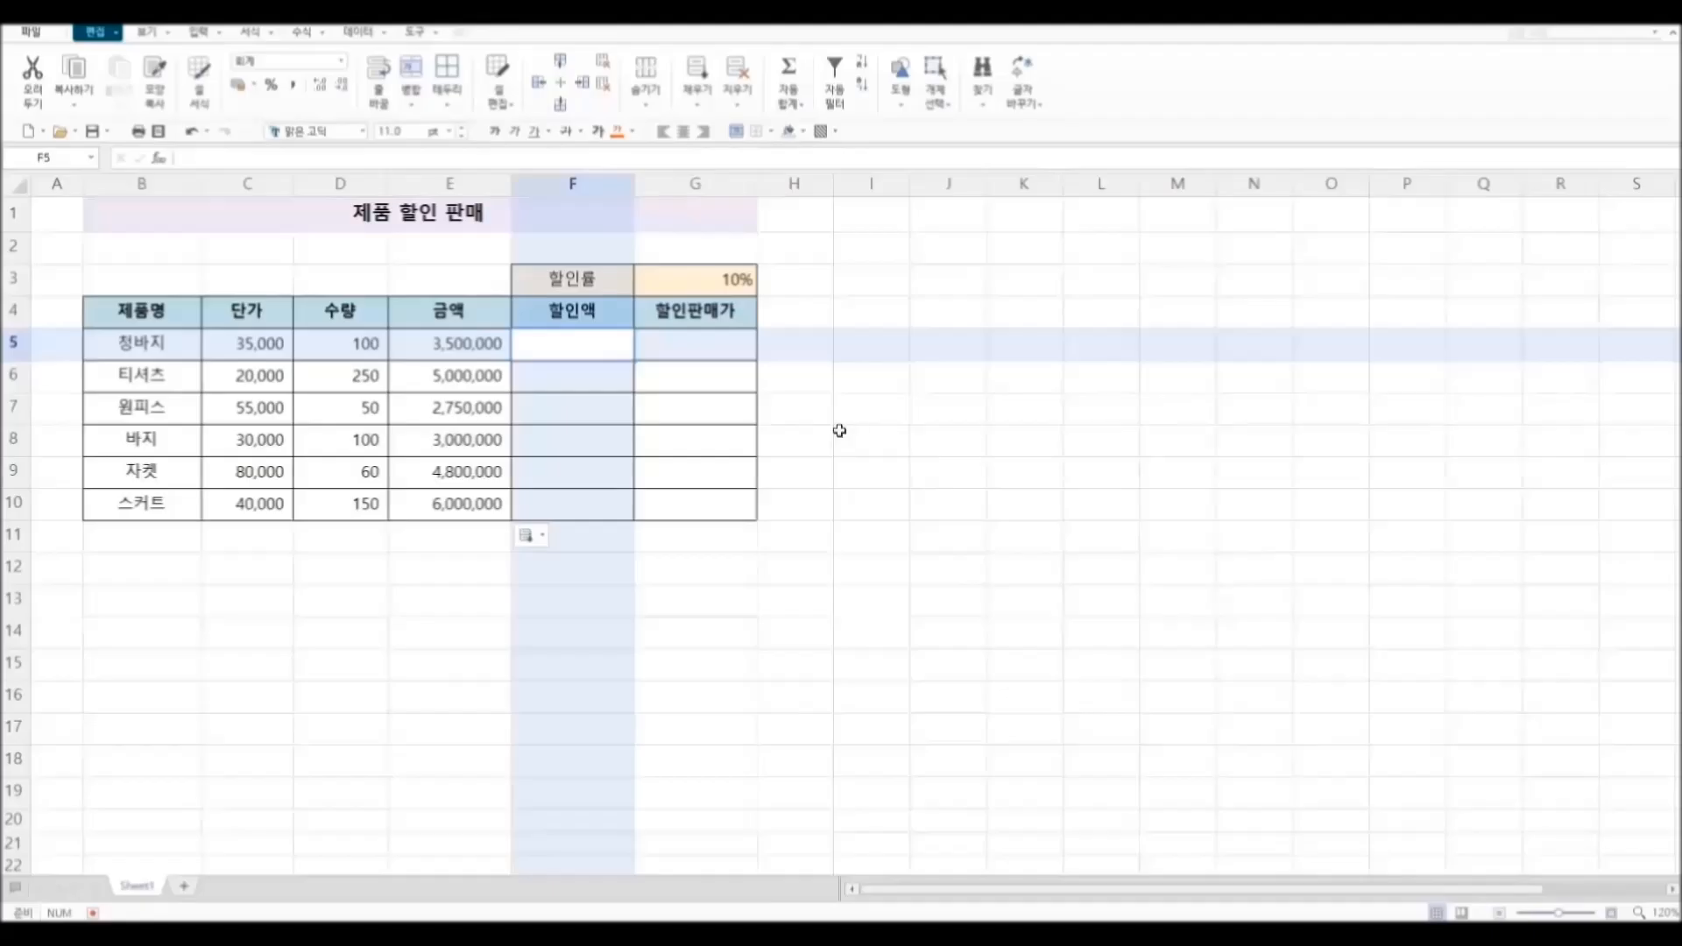
Step: Enter =E5*0.1 as the discount amount in F5 and copy the formula down to F10
type("=")
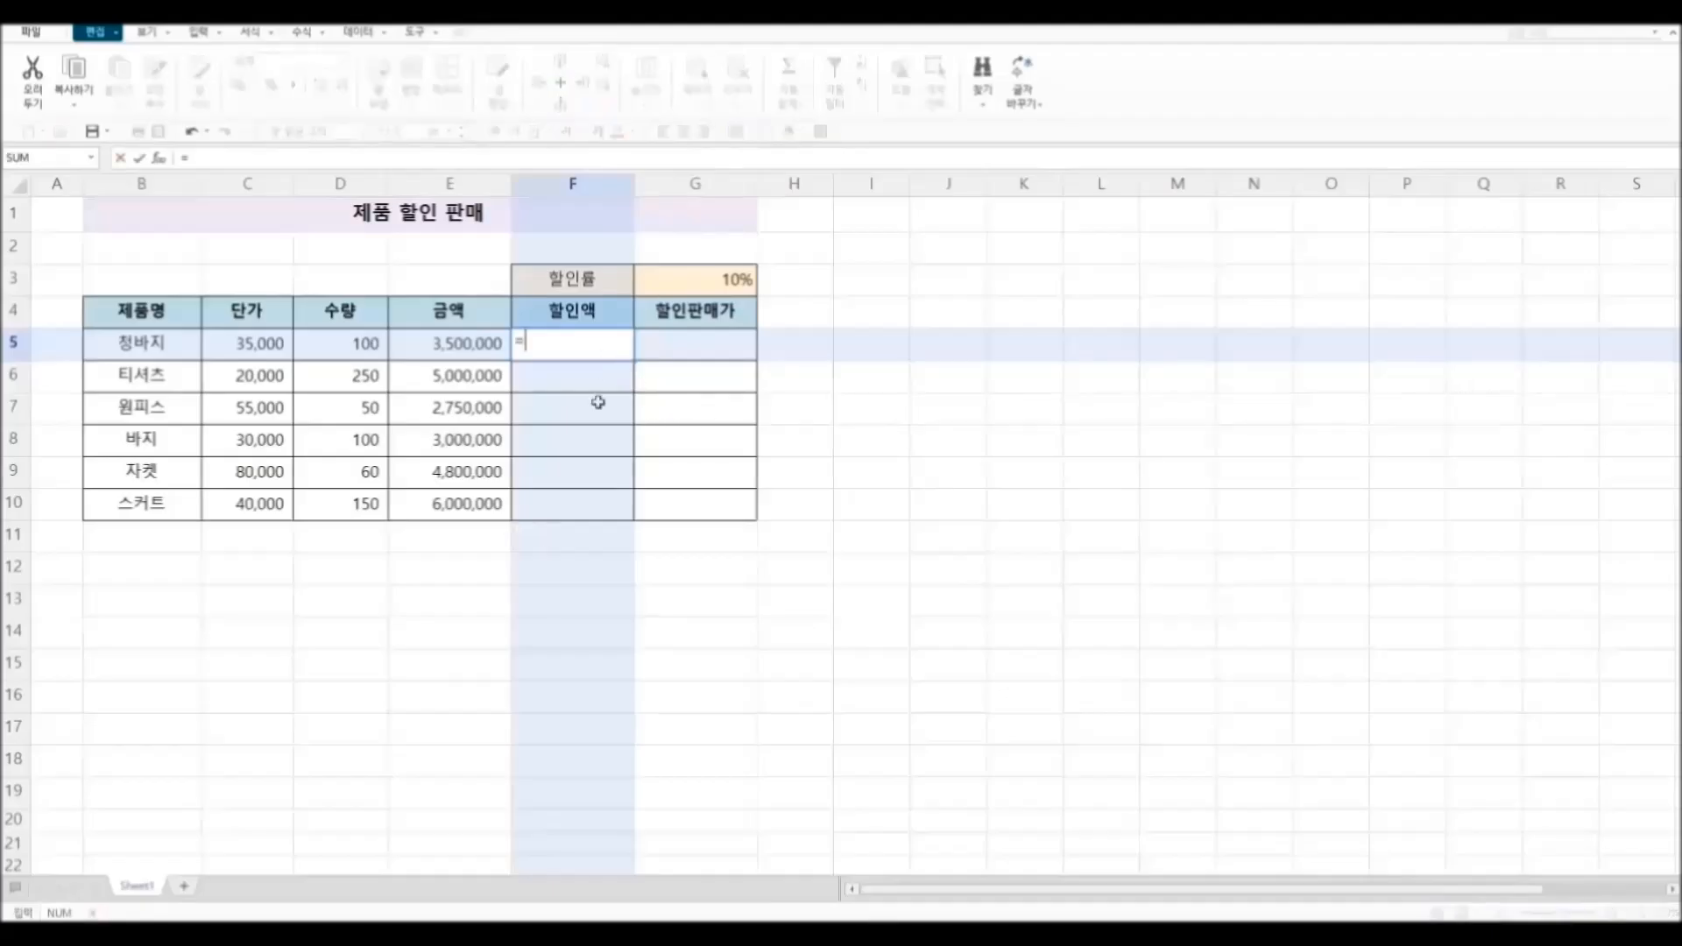
left_click(478, 344)
type("*0")
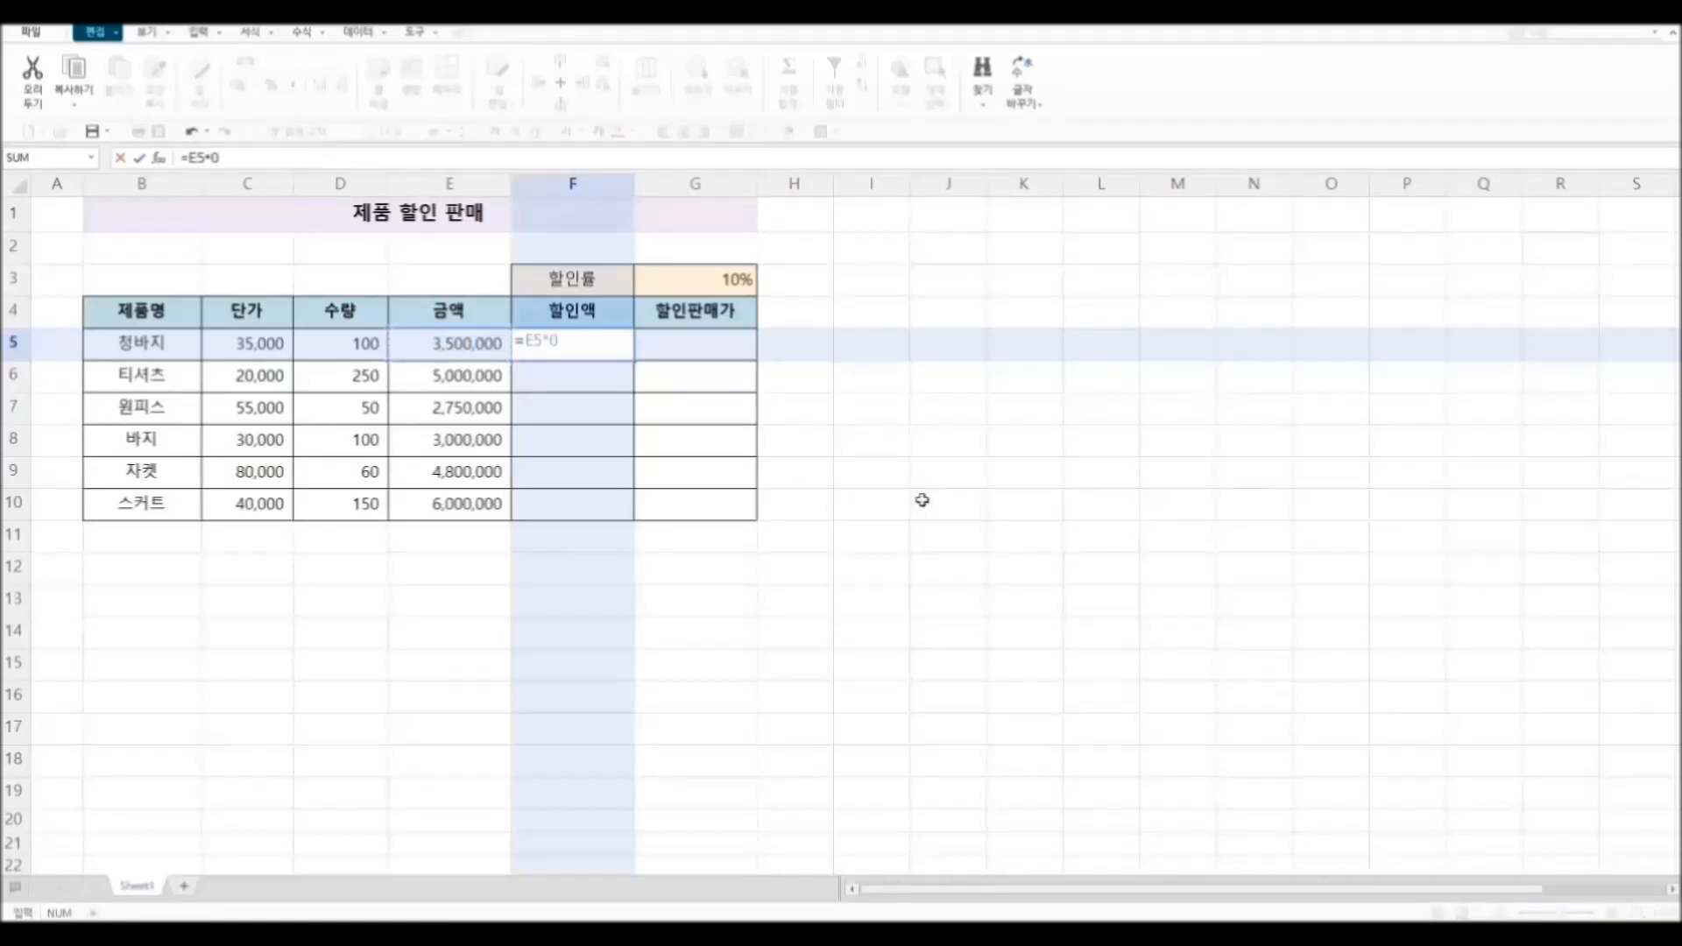
type(".1")
key("Return")
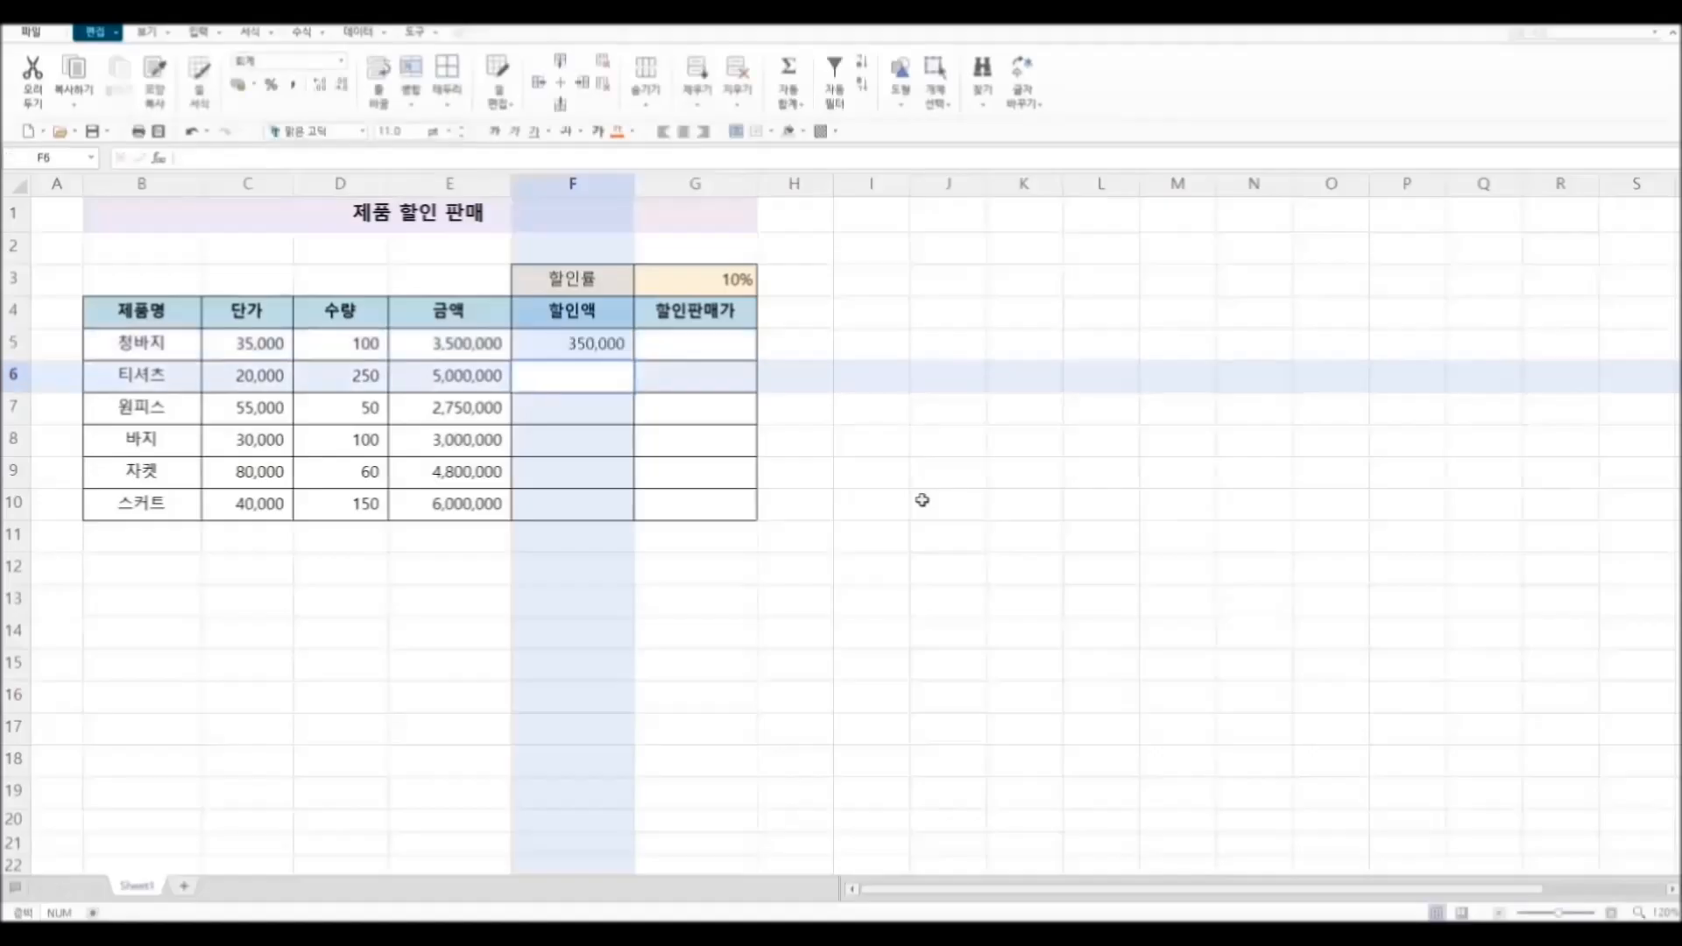
left_click(588, 343)
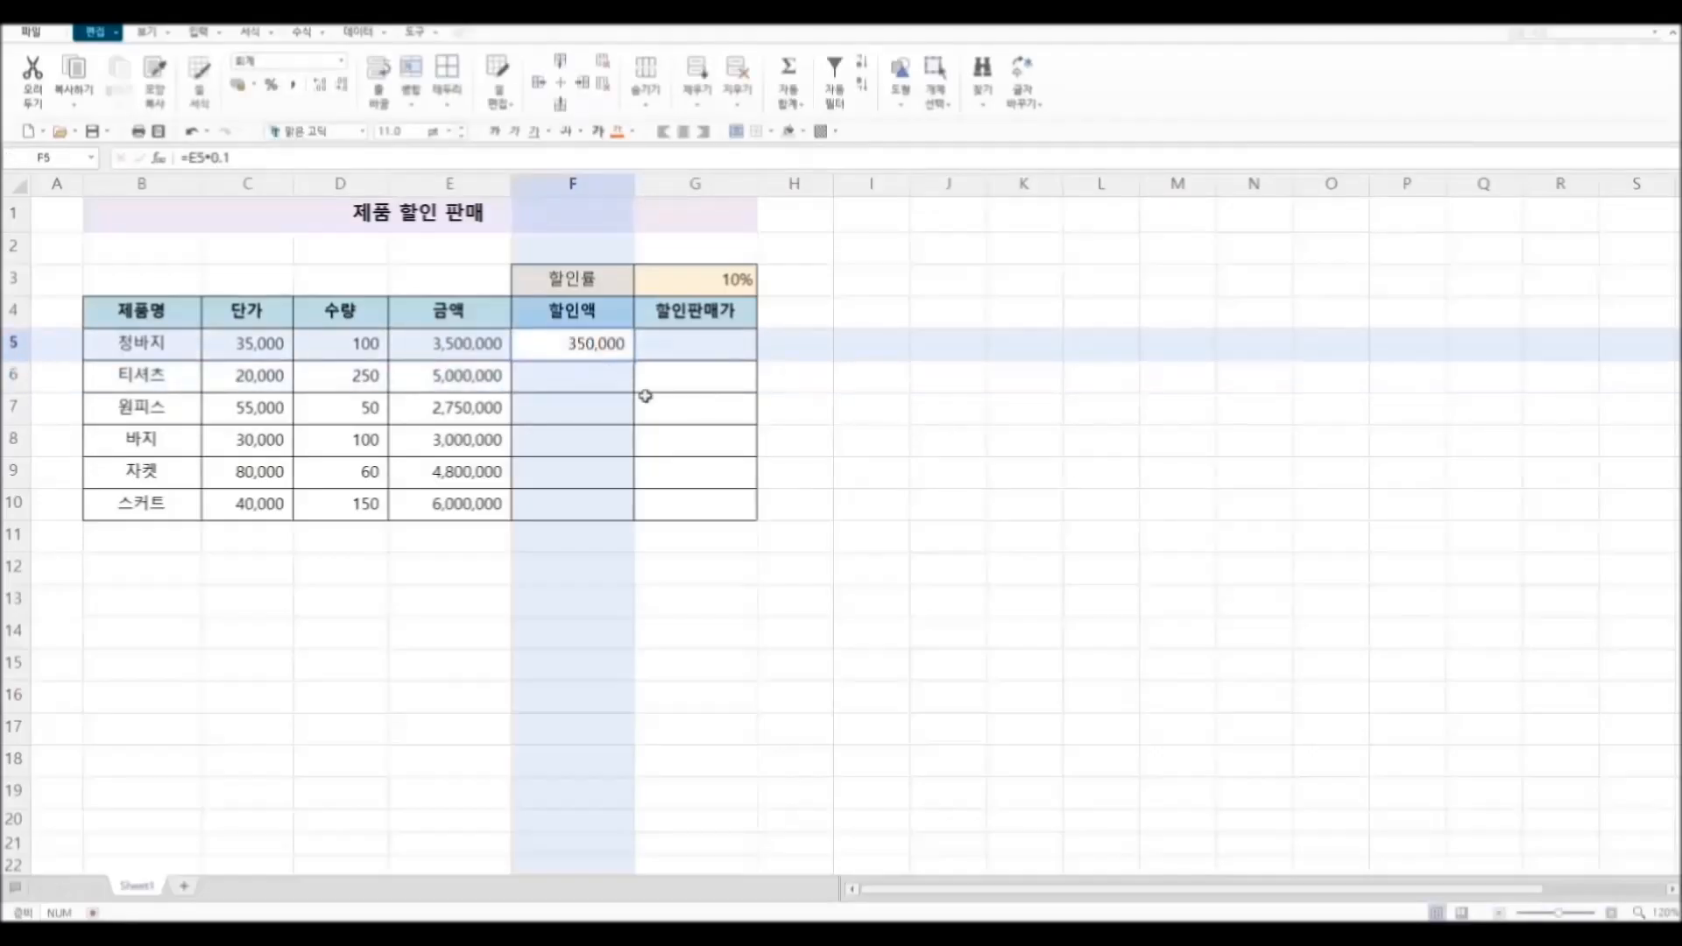
left_click_drag(634, 360, 639, 511)
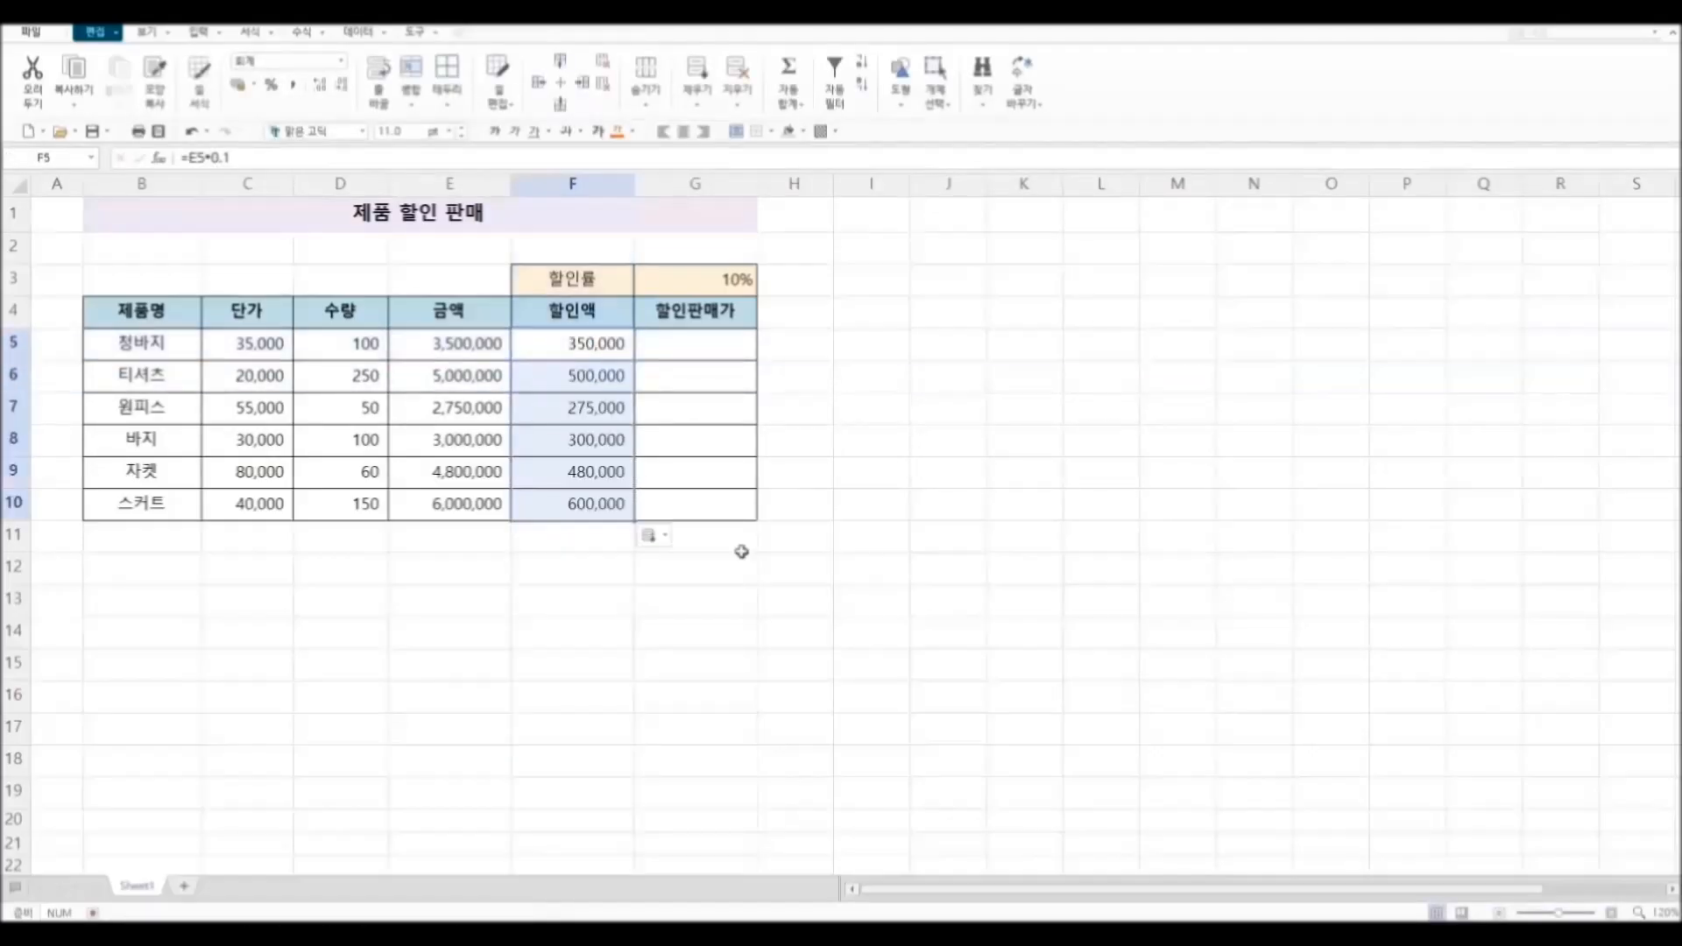
left_click(928, 568)
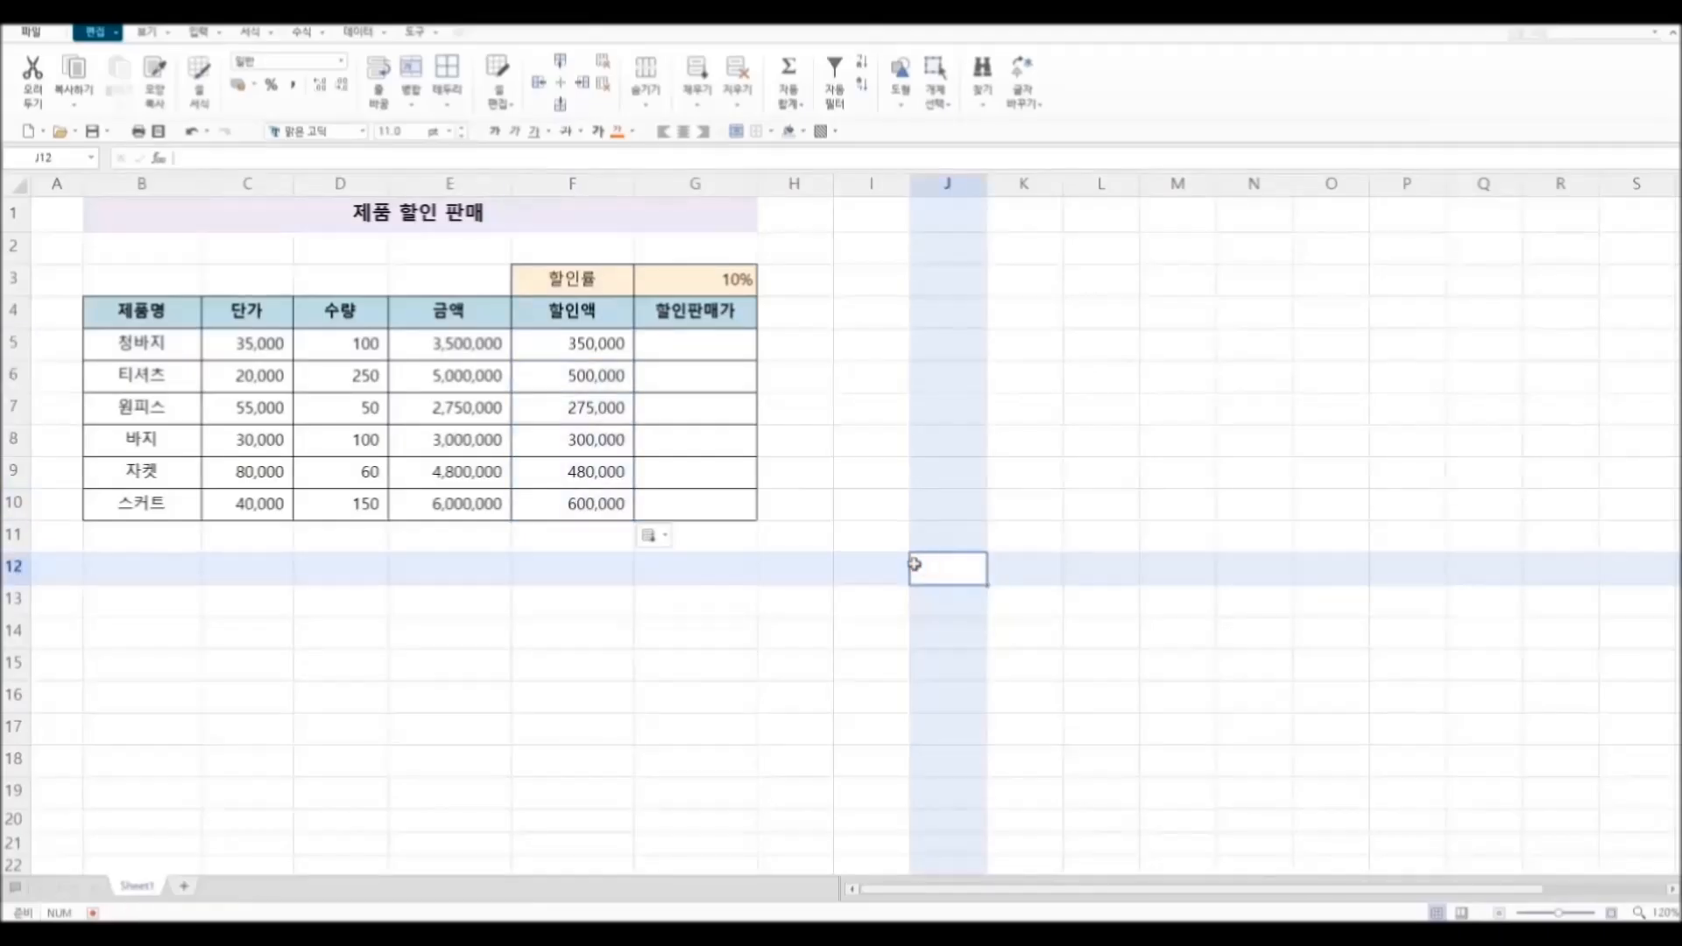
Step: Enter =E5-F5 as the discounted sale price in G5 and copy the formula down to G10
left_click(706, 361)
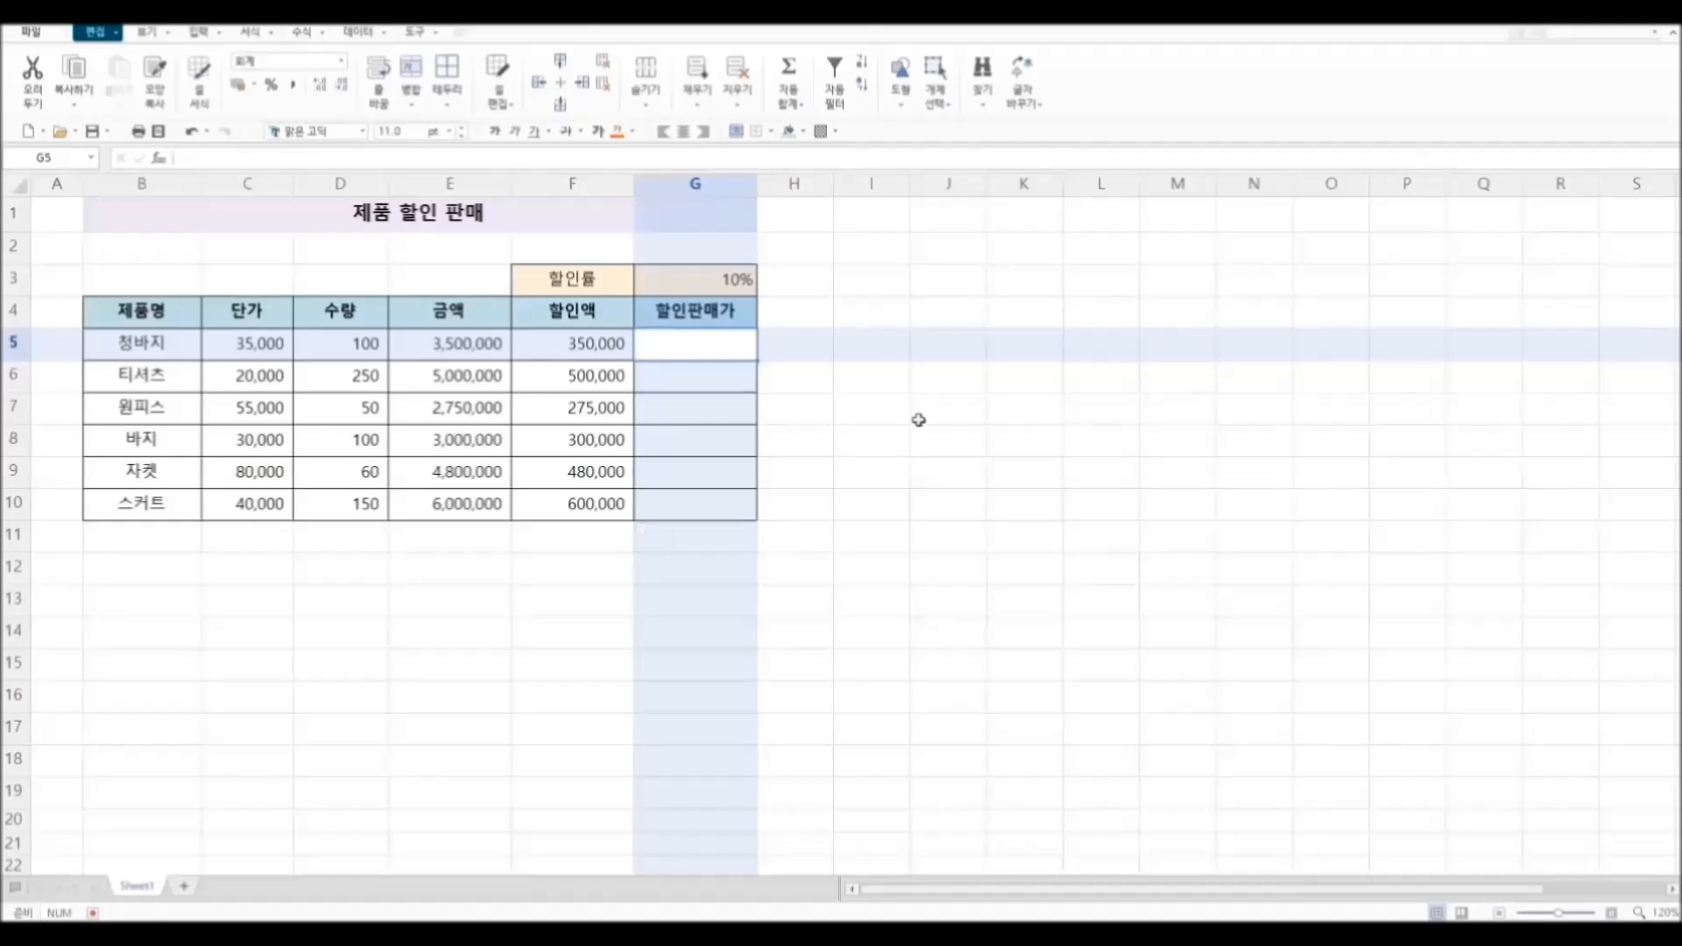
type("=")
left_click(466, 344)
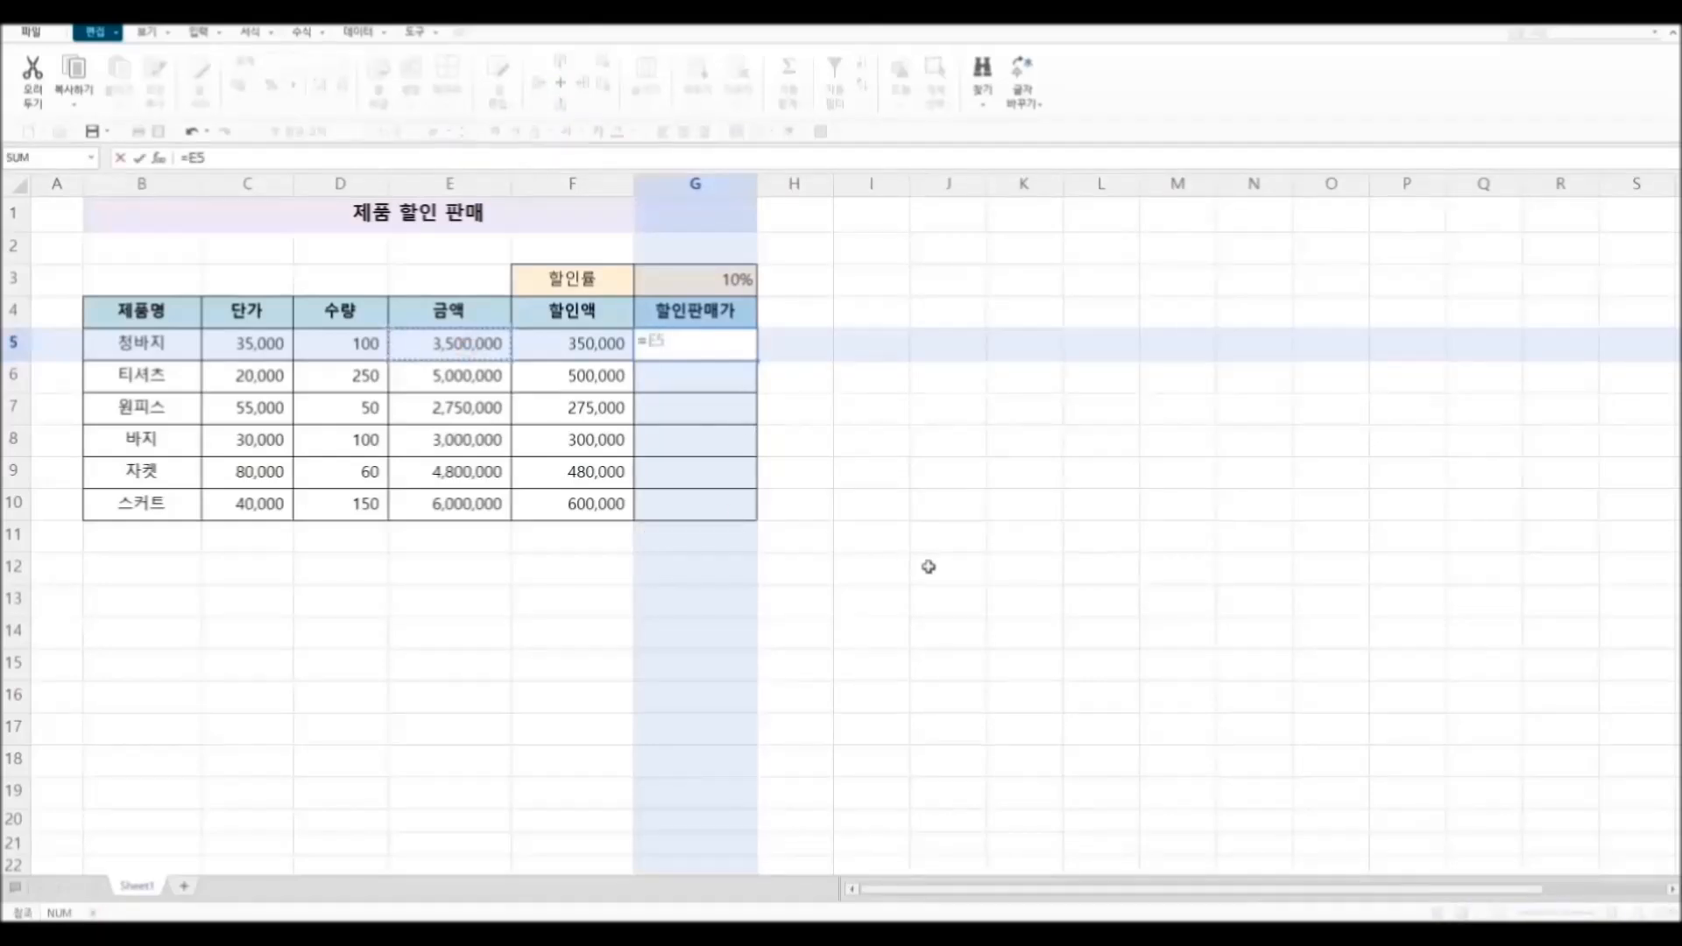
type("-")
left_click(587, 354)
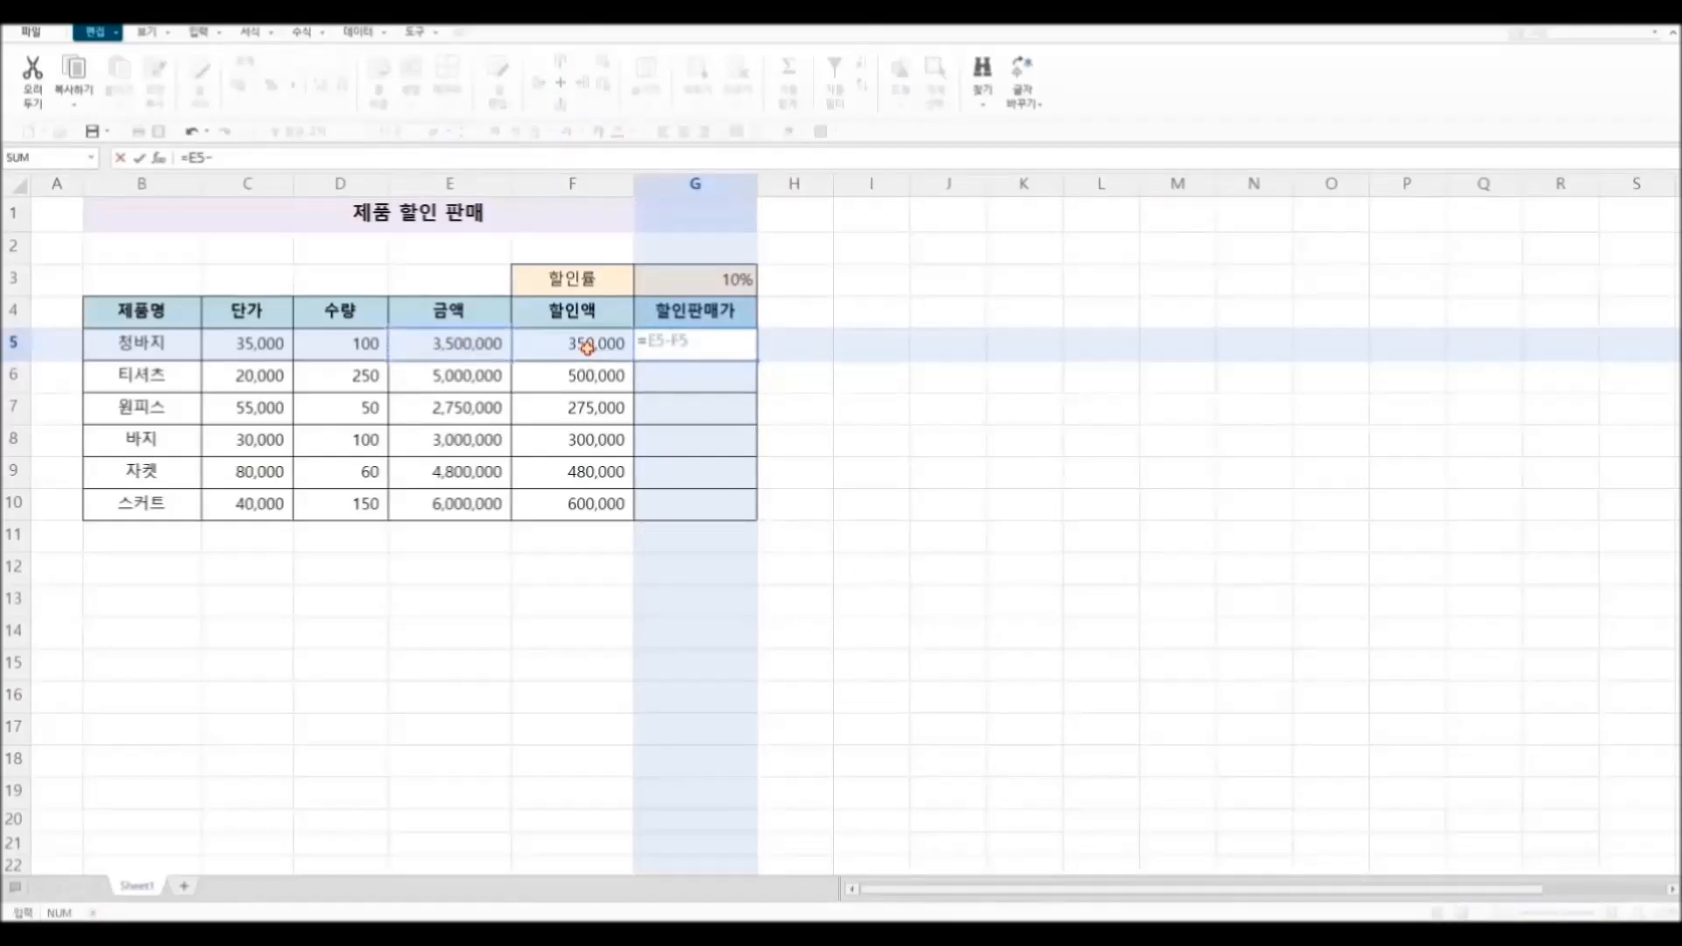
key("Return")
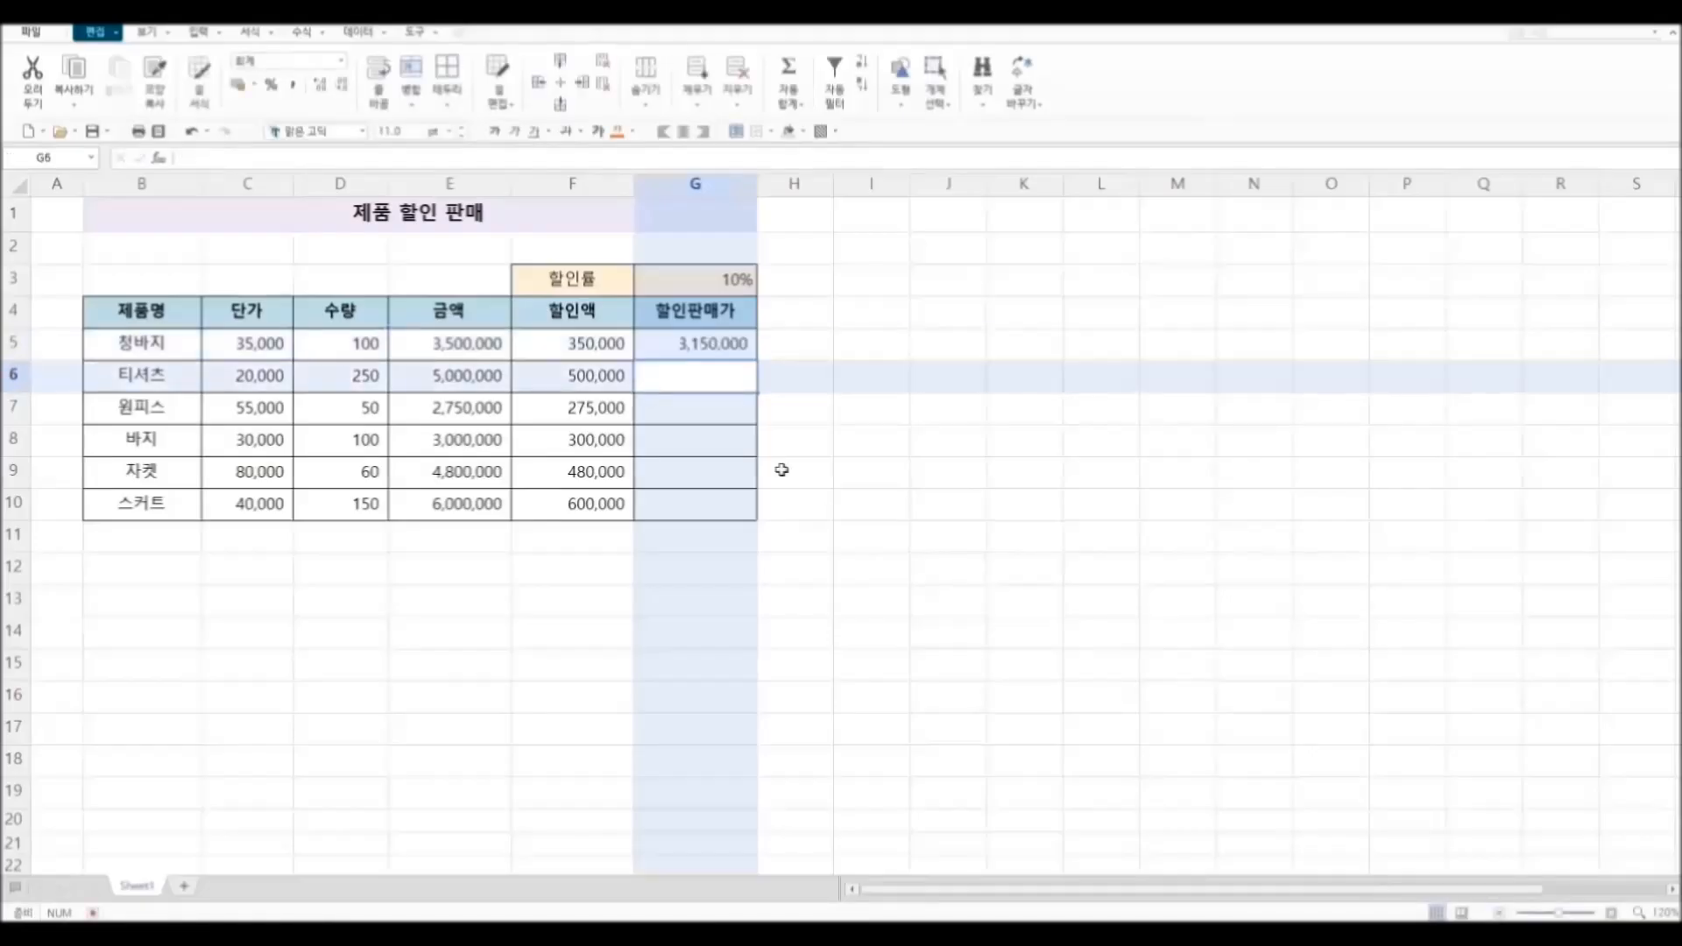
left_click(701, 344)
left_click_drag(757, 361, 755, 517)
left_click(1031, 574)
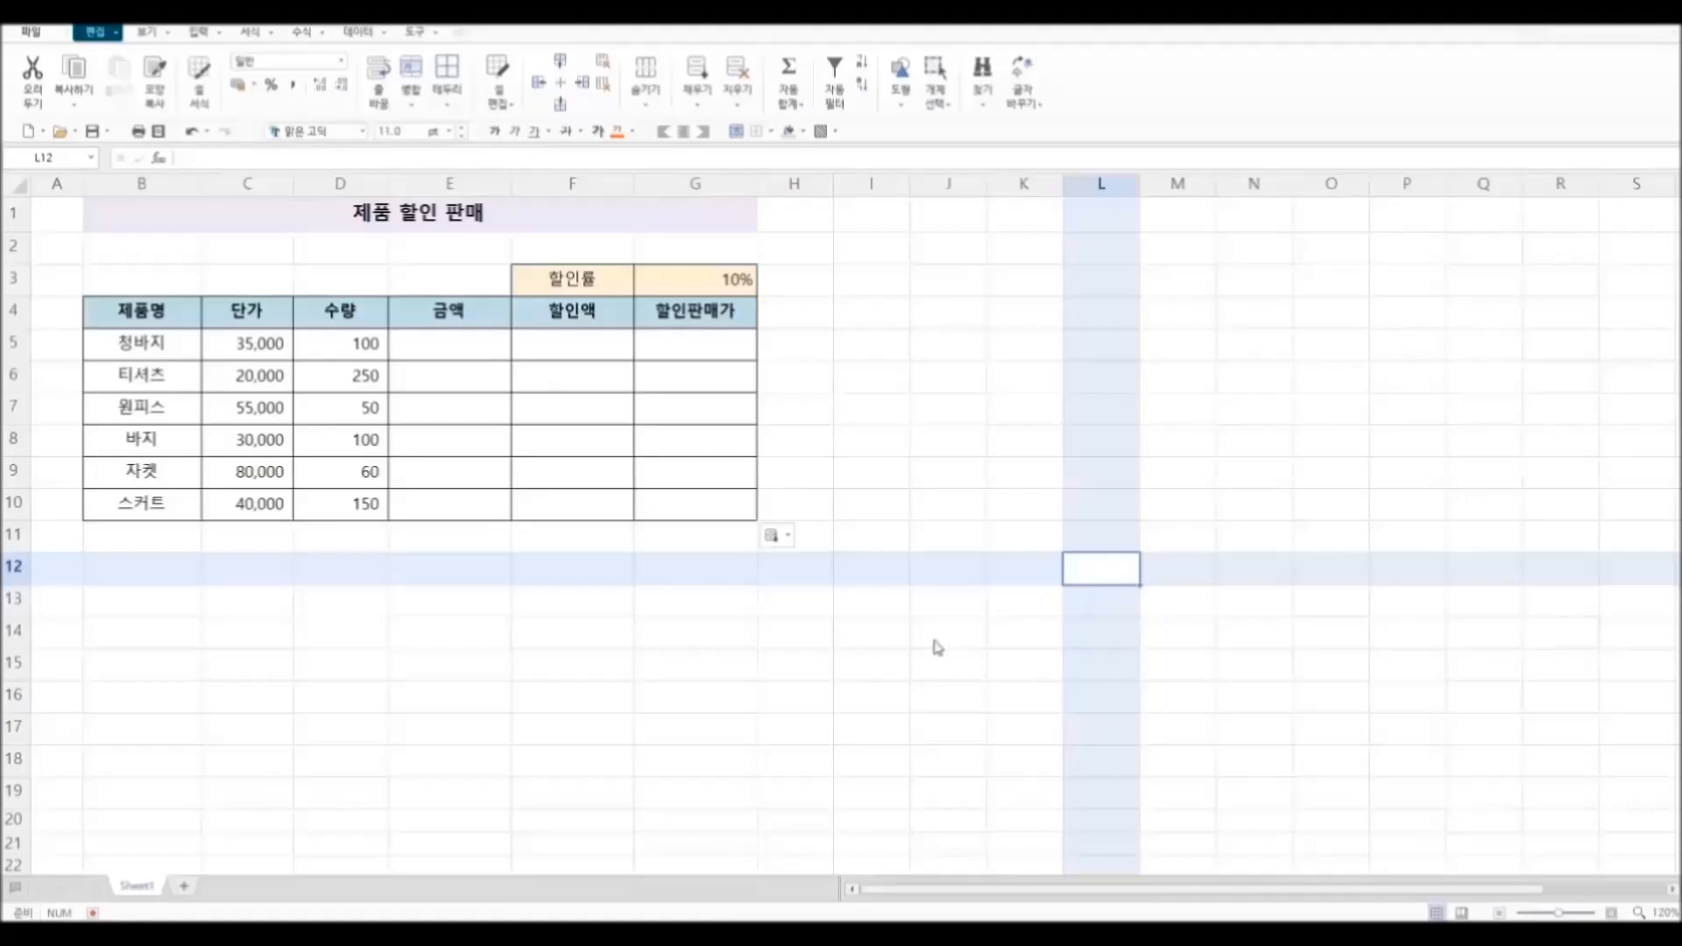
Step: Calculate the 금액 column by entering =C5*D5 in E5 and copying the formula down to E10
left_click(481, 346)
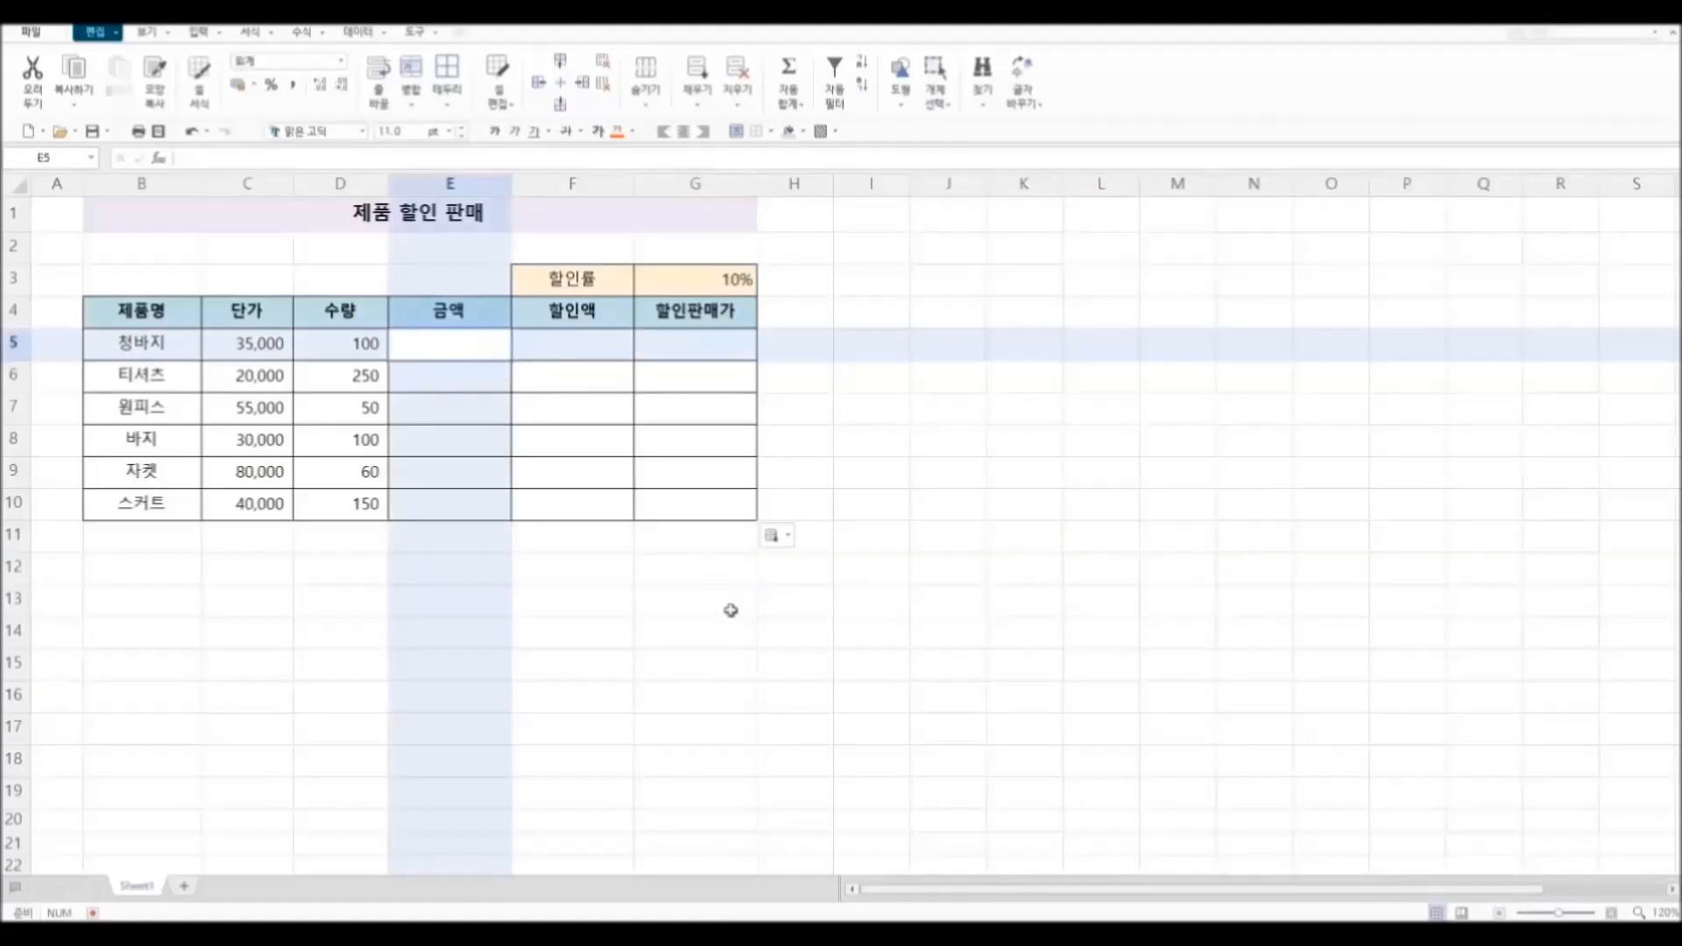
type("=")
left_click(261, 345)
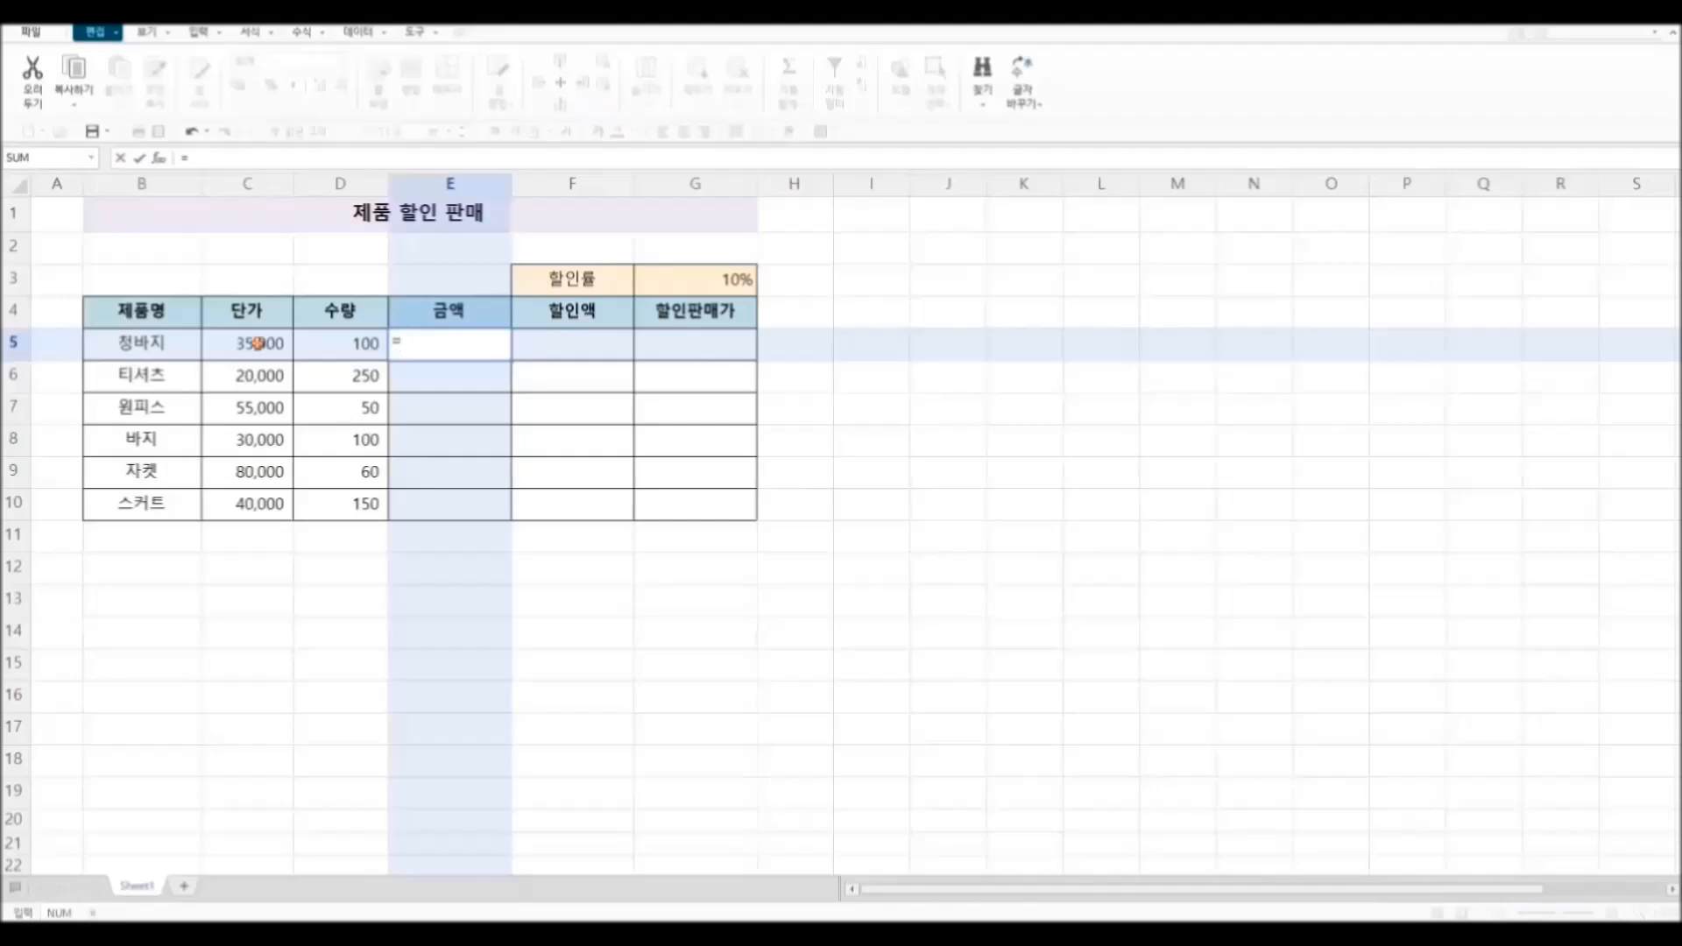
type("*")
left_click(347, 349)
key("Return")
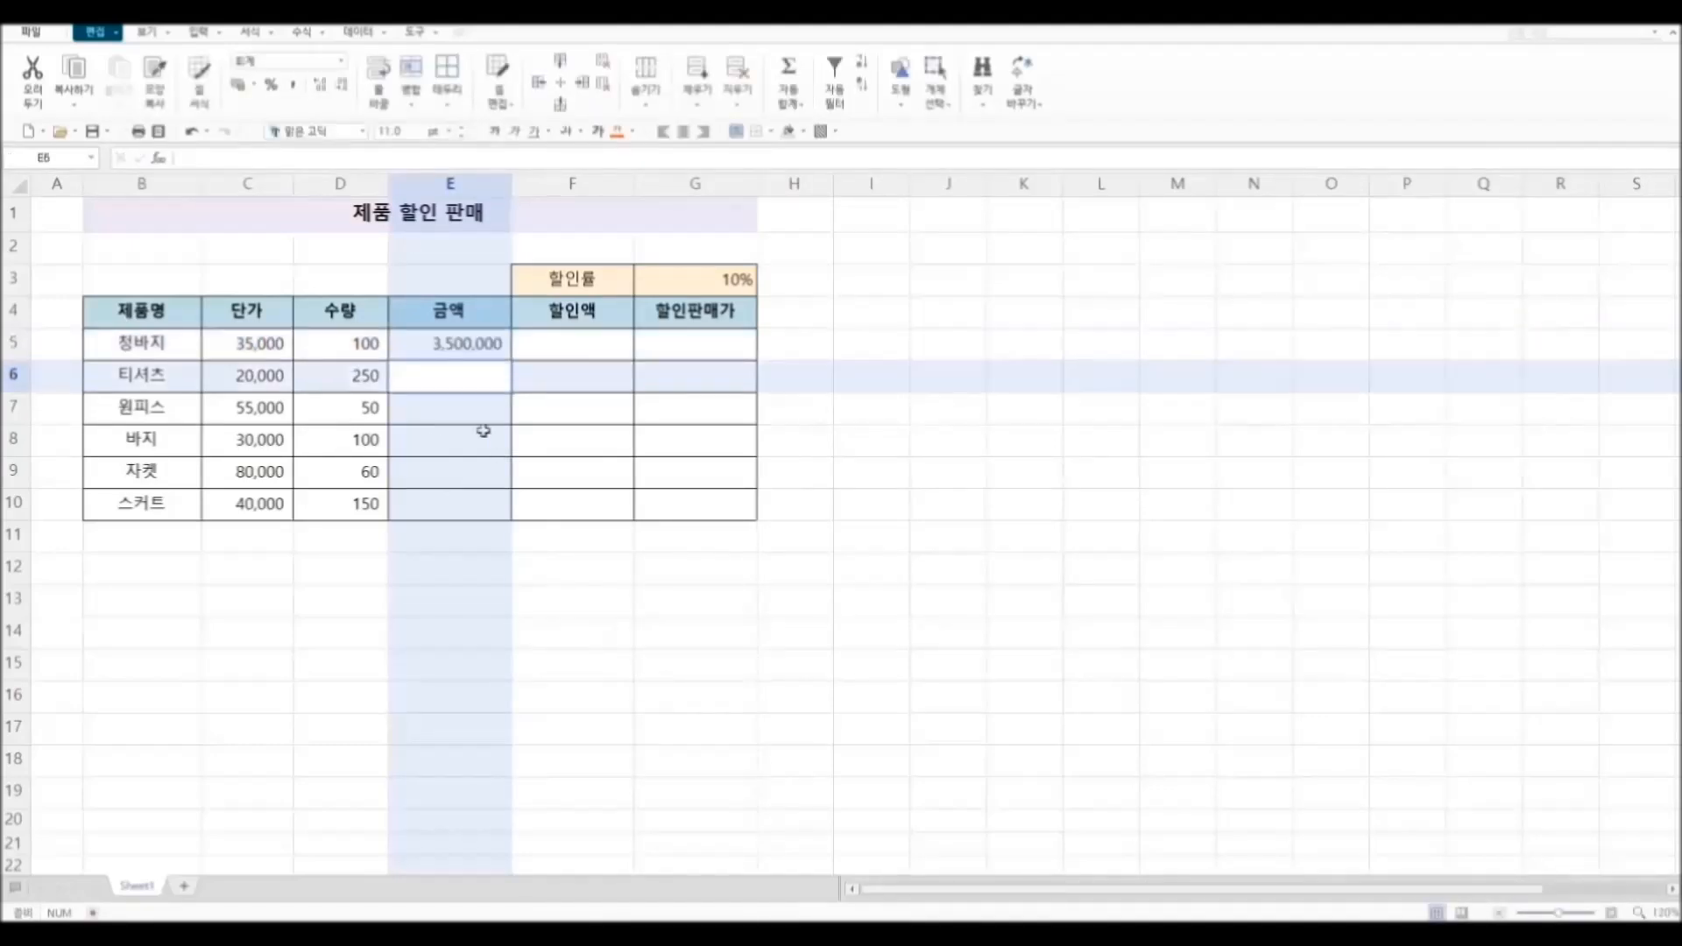
left_click(460, 346)
left_click_drag(510, 361, 508, 513)
Step: Enter =E5*G3 as the discount amount in F5 and copy the formula down to F10
left_click(608, 349)
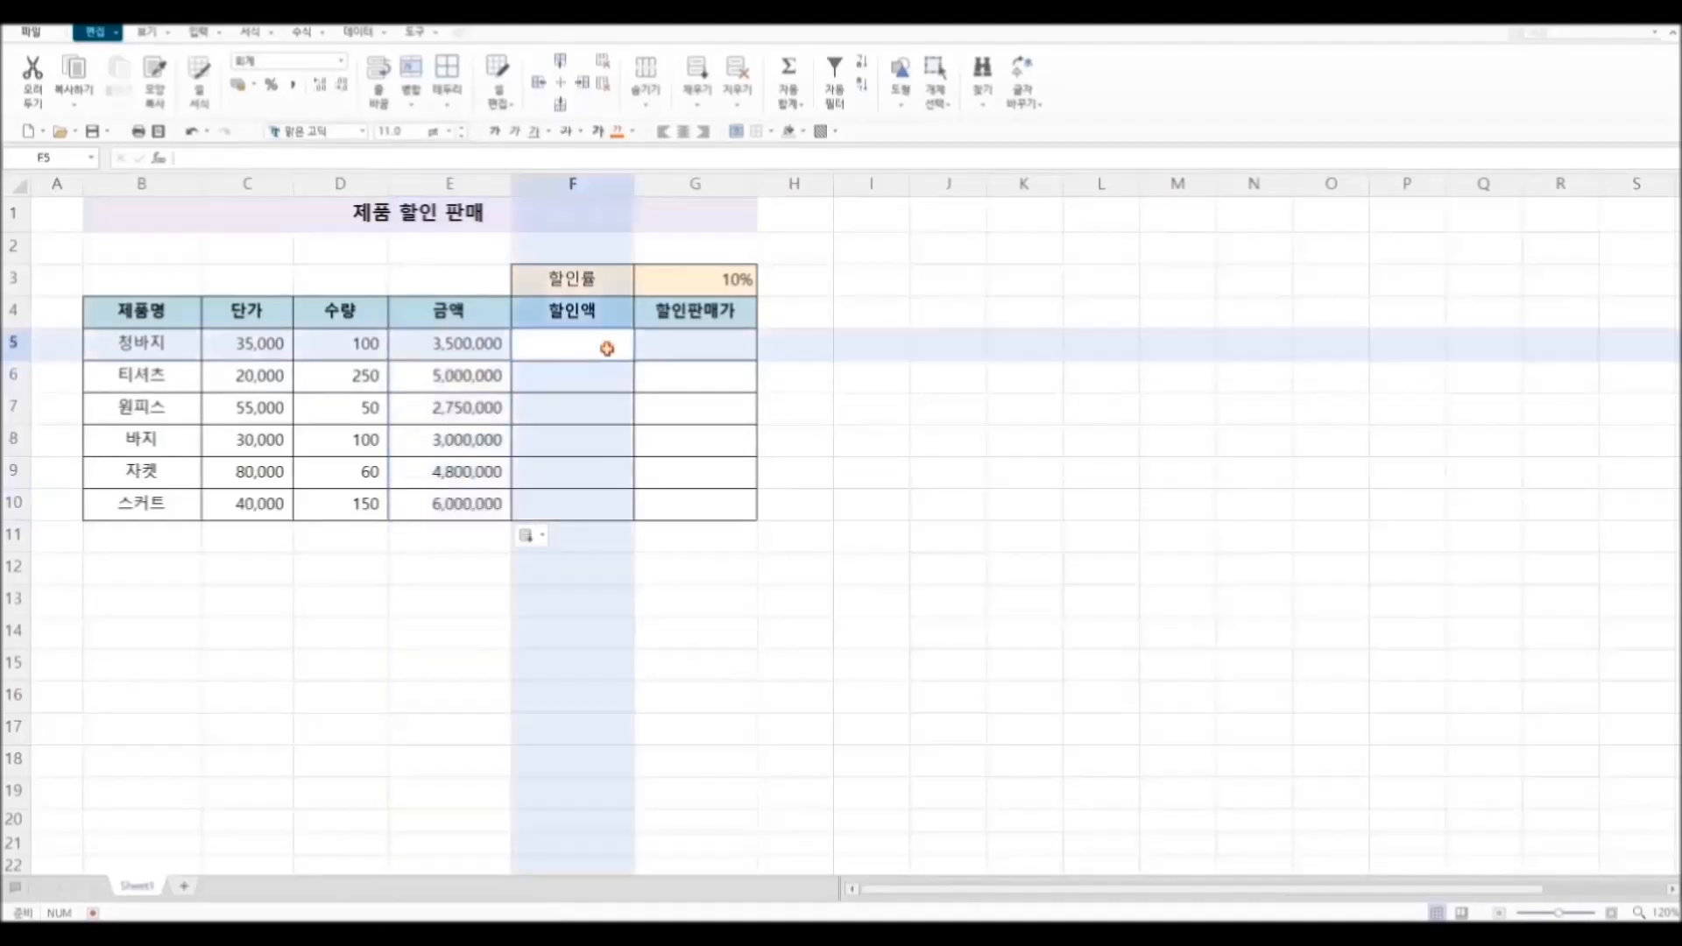
type("=")
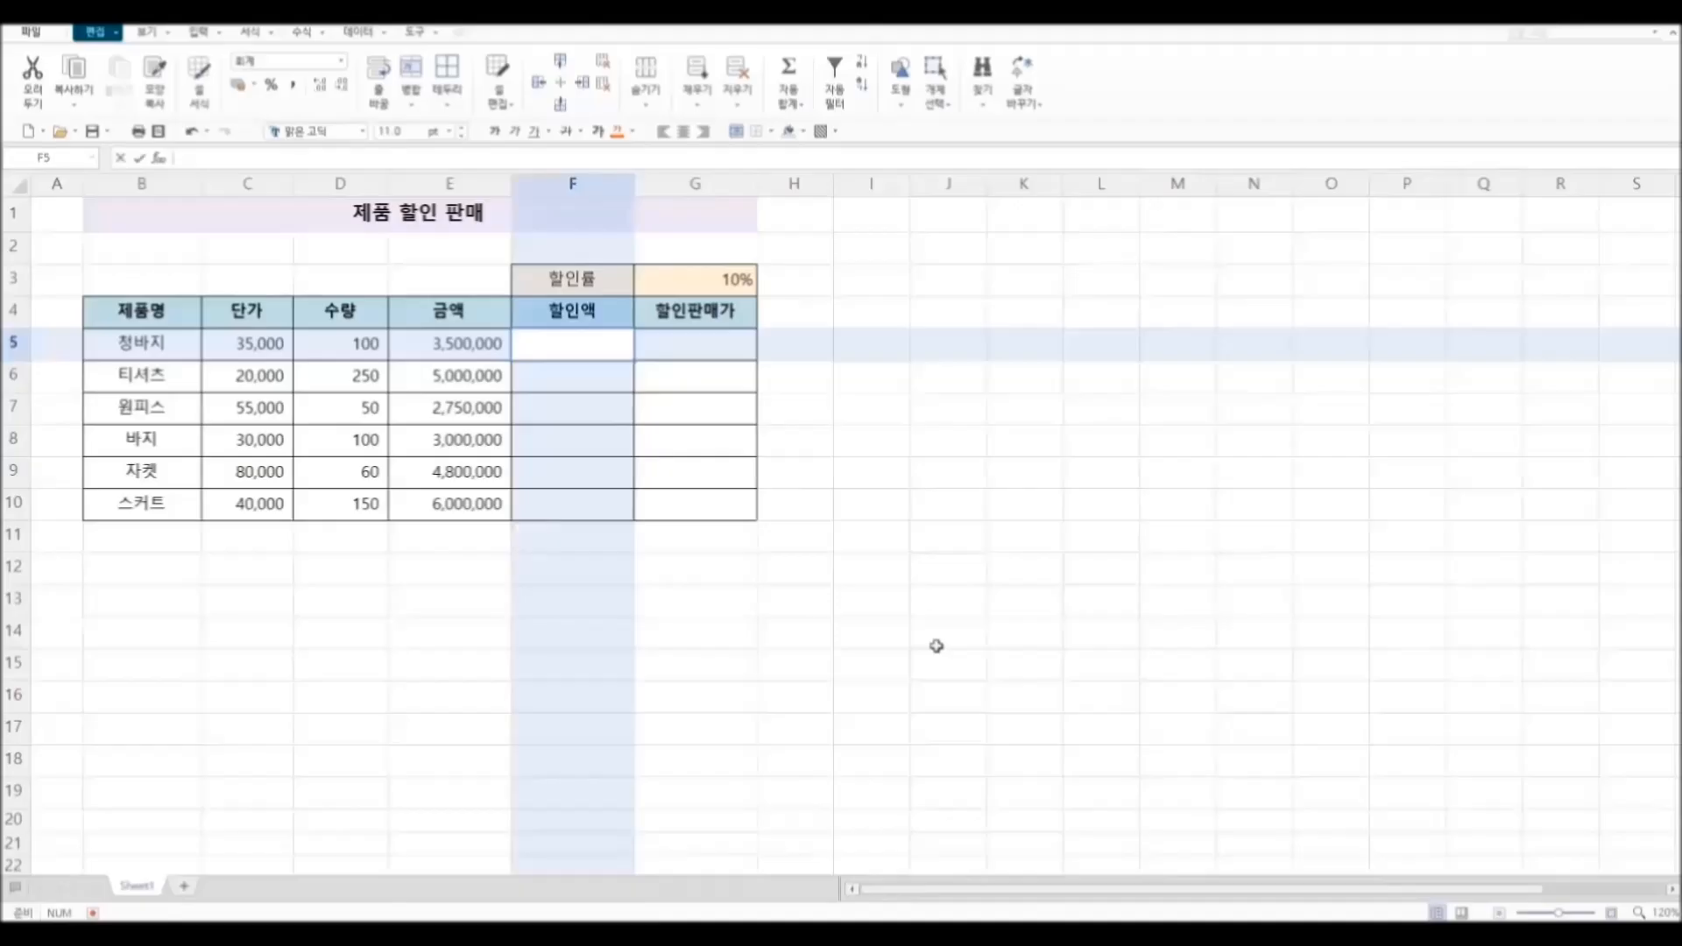
left_click(472, 346)
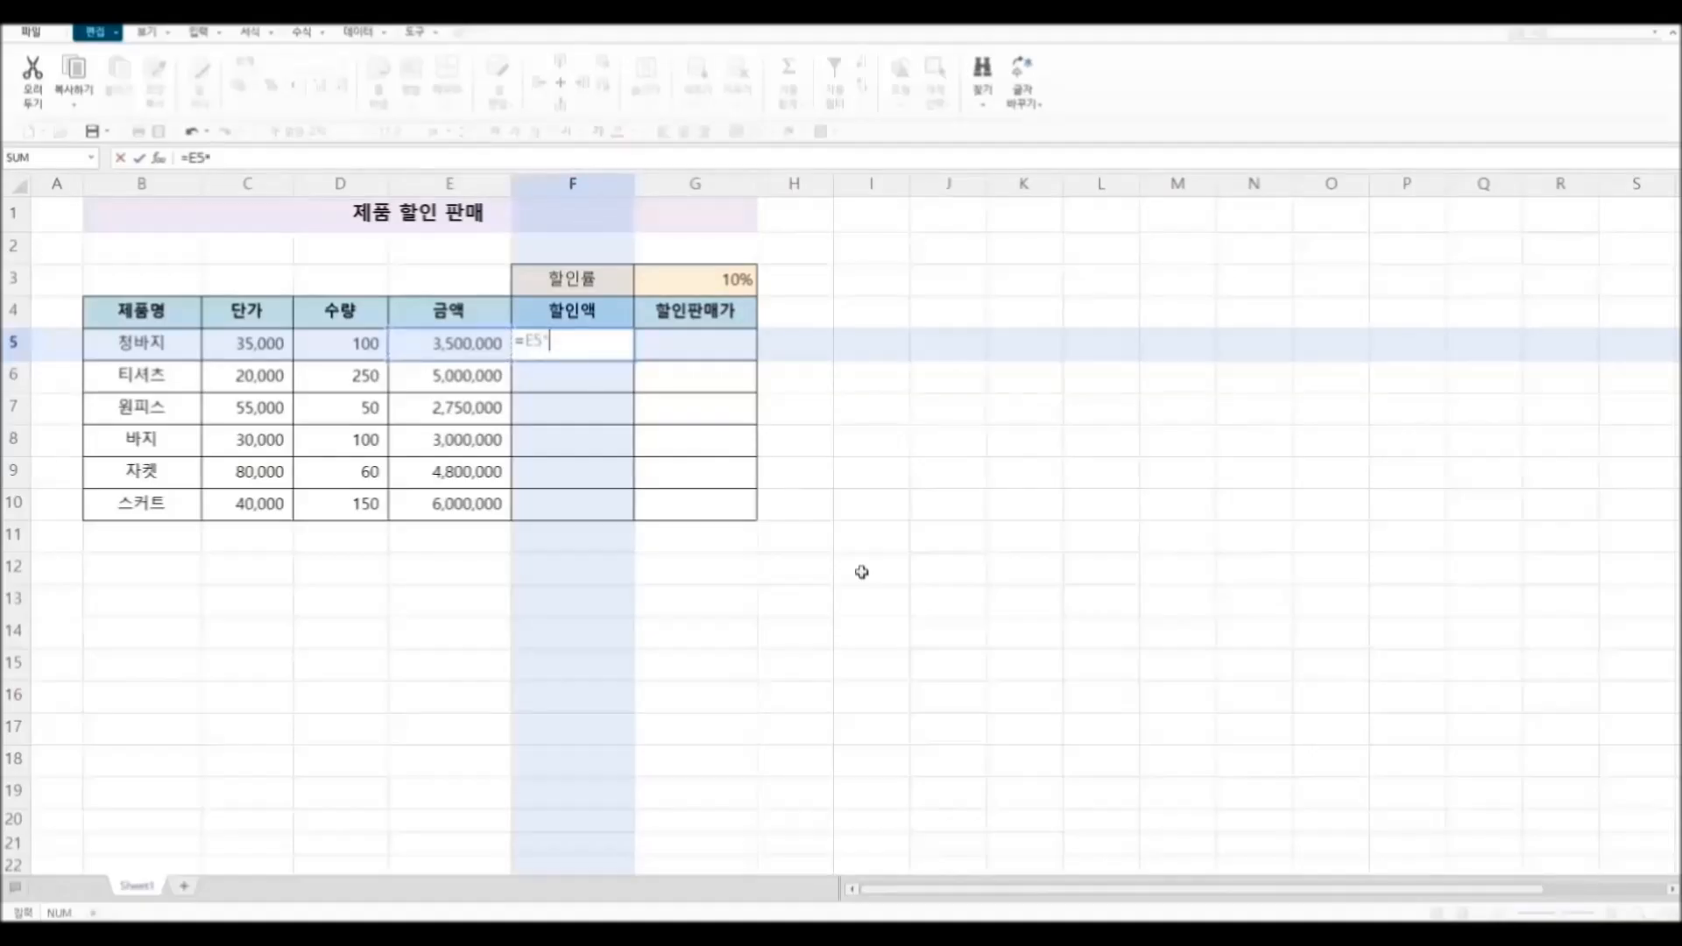
left_click(732, 285)
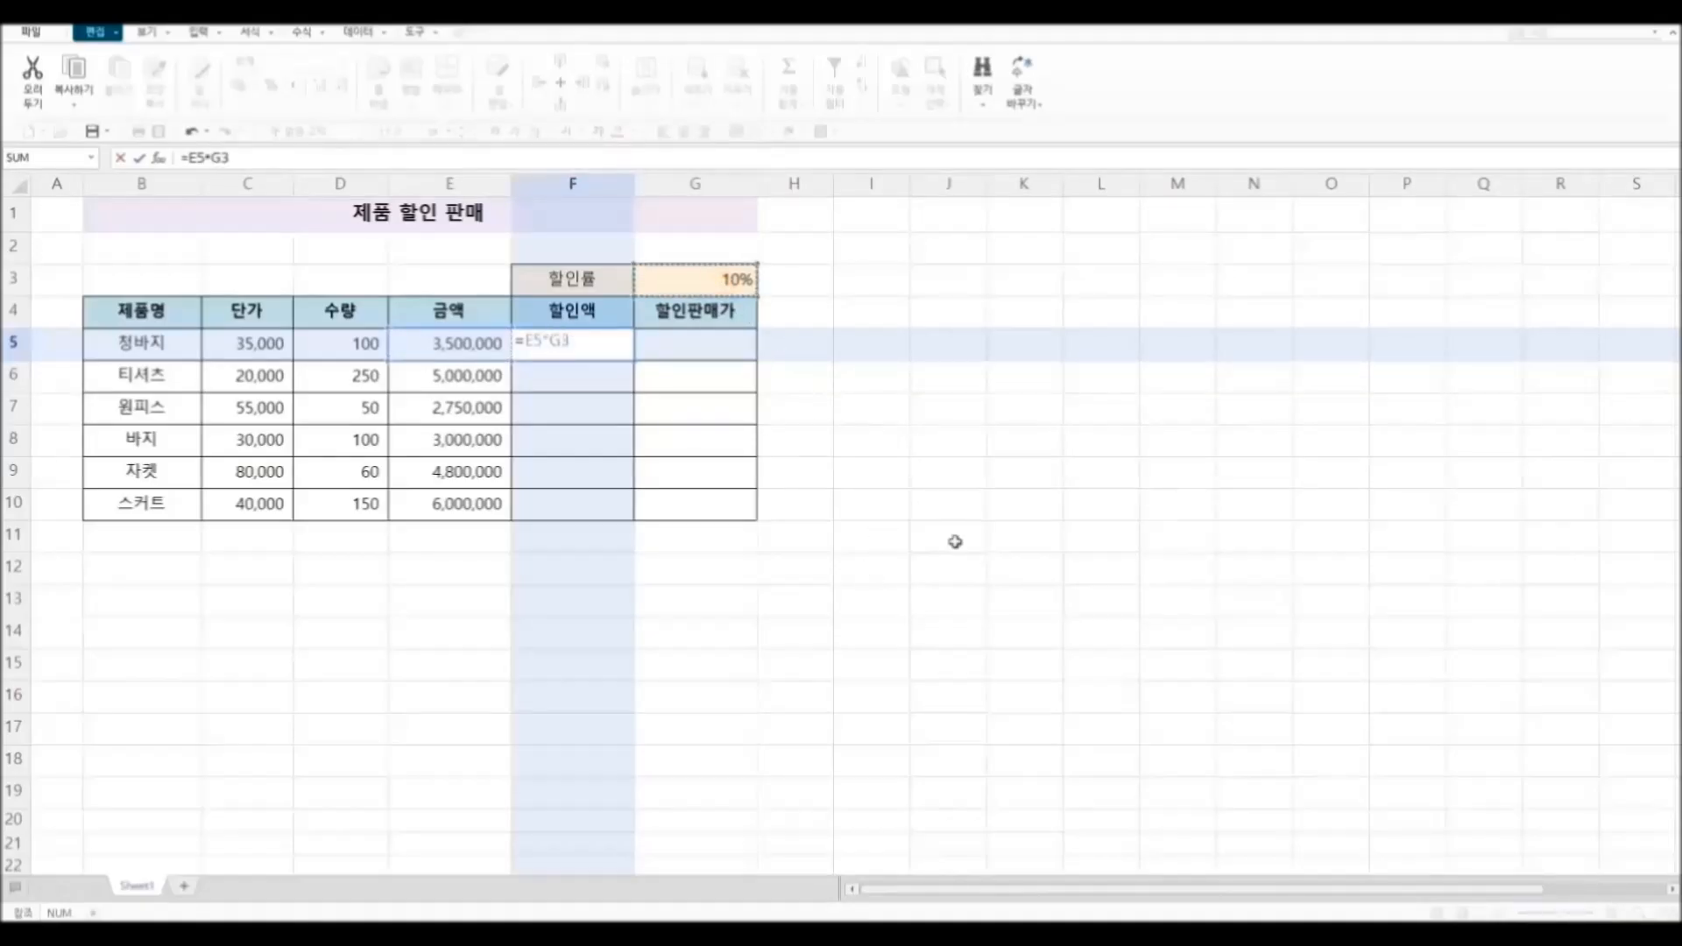
key("Return")
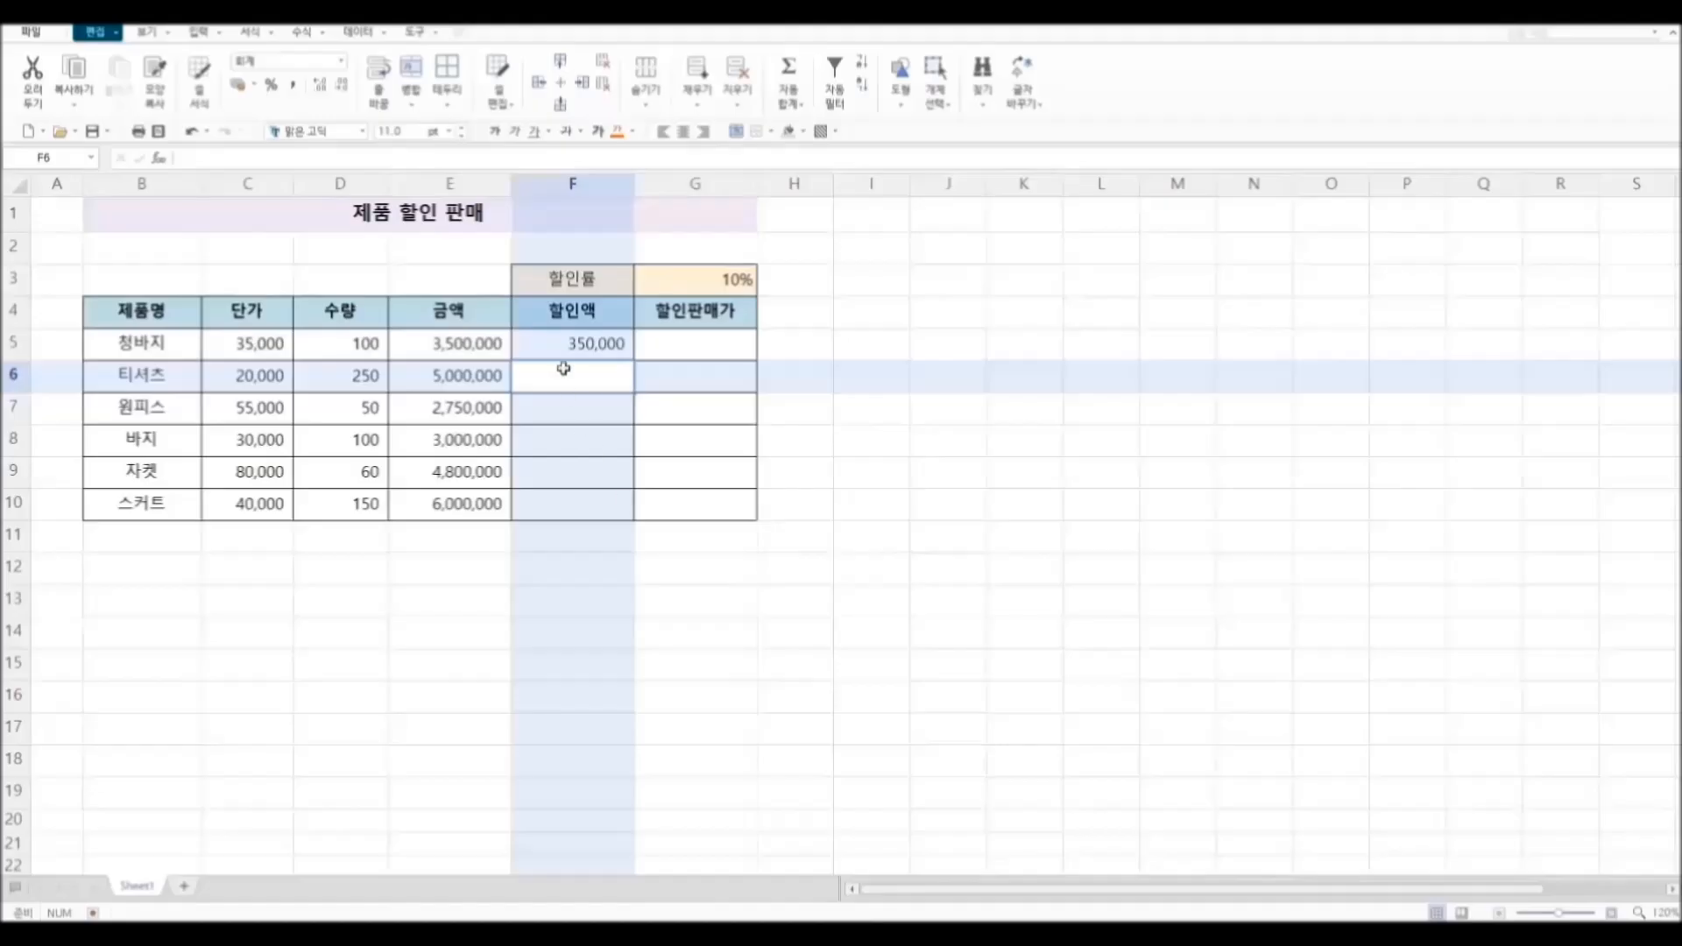
left_click(557, 343)
left_click_drag(634, 360, 631, 512)
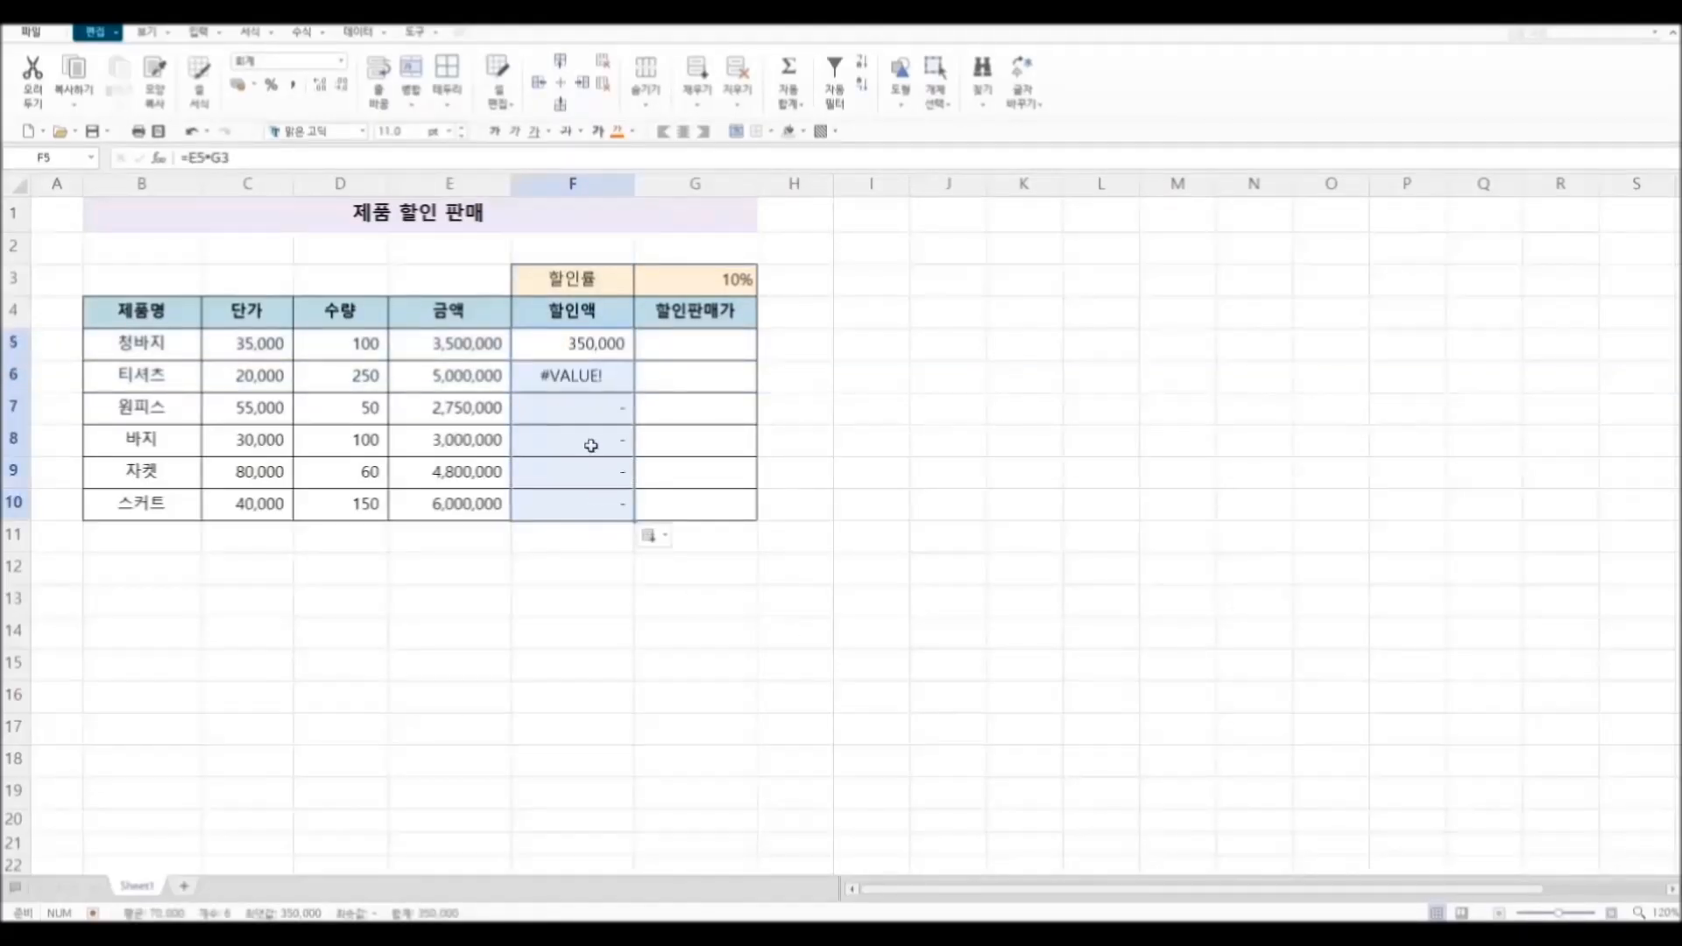
Step: Examine how the cell references shift in the copied 할인액 formulas in F5, F6 and F7
left_click_drag(595, 381, 590, 511)
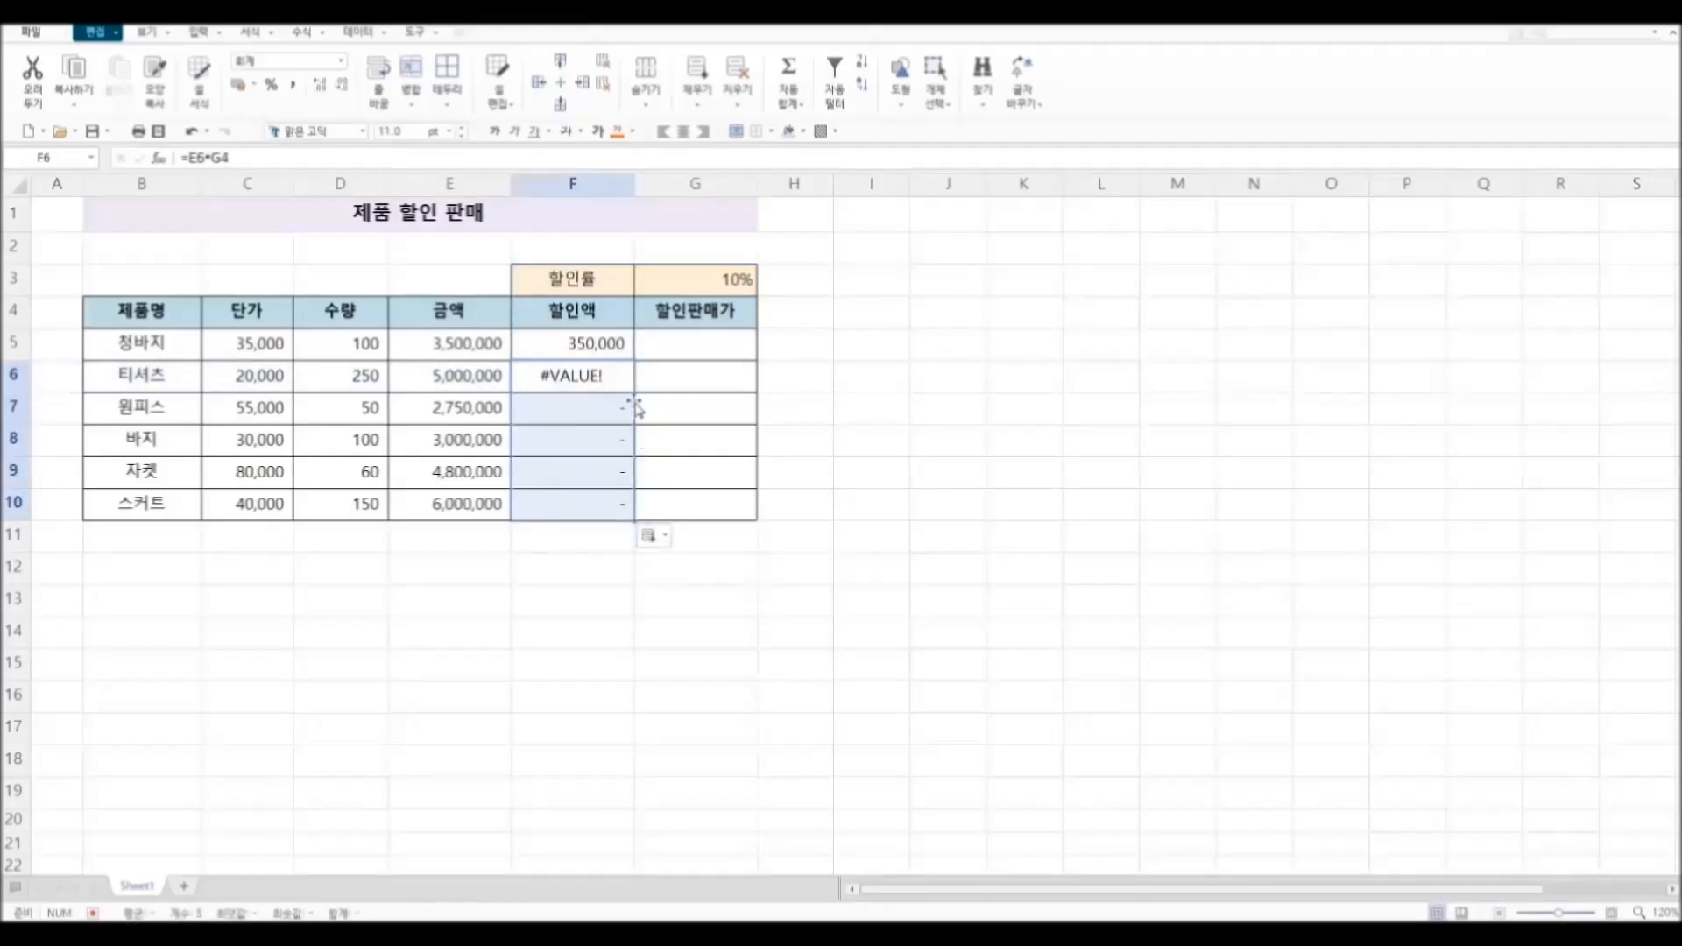
left_click(616, 346)
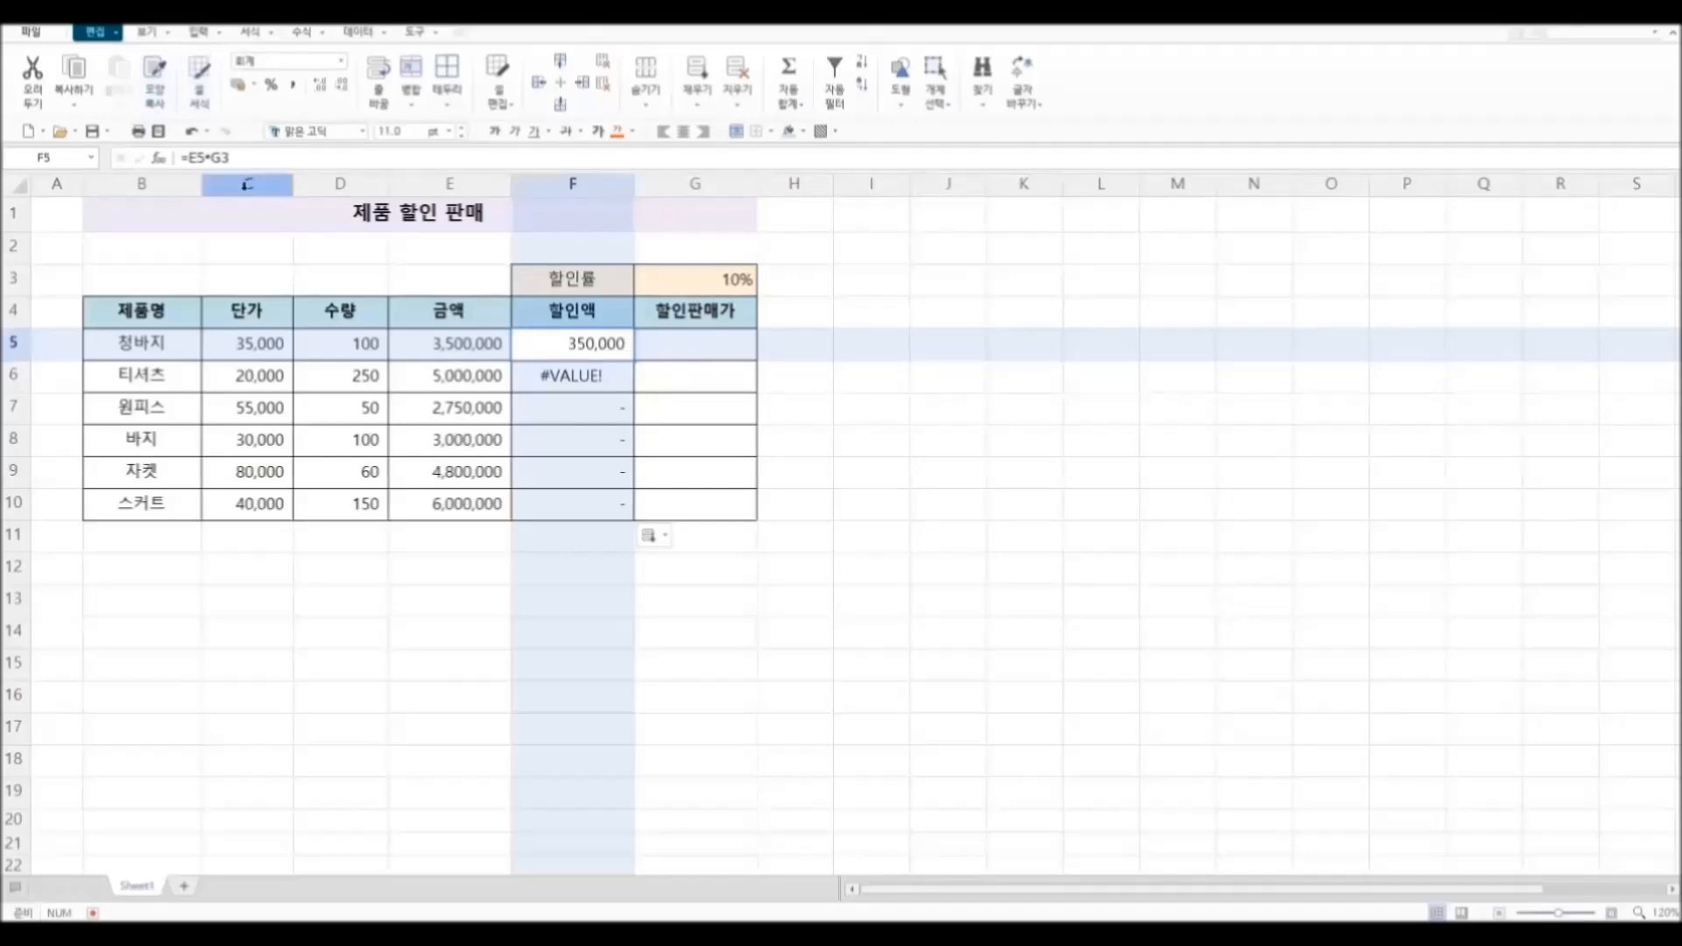
left_click(559, 377)
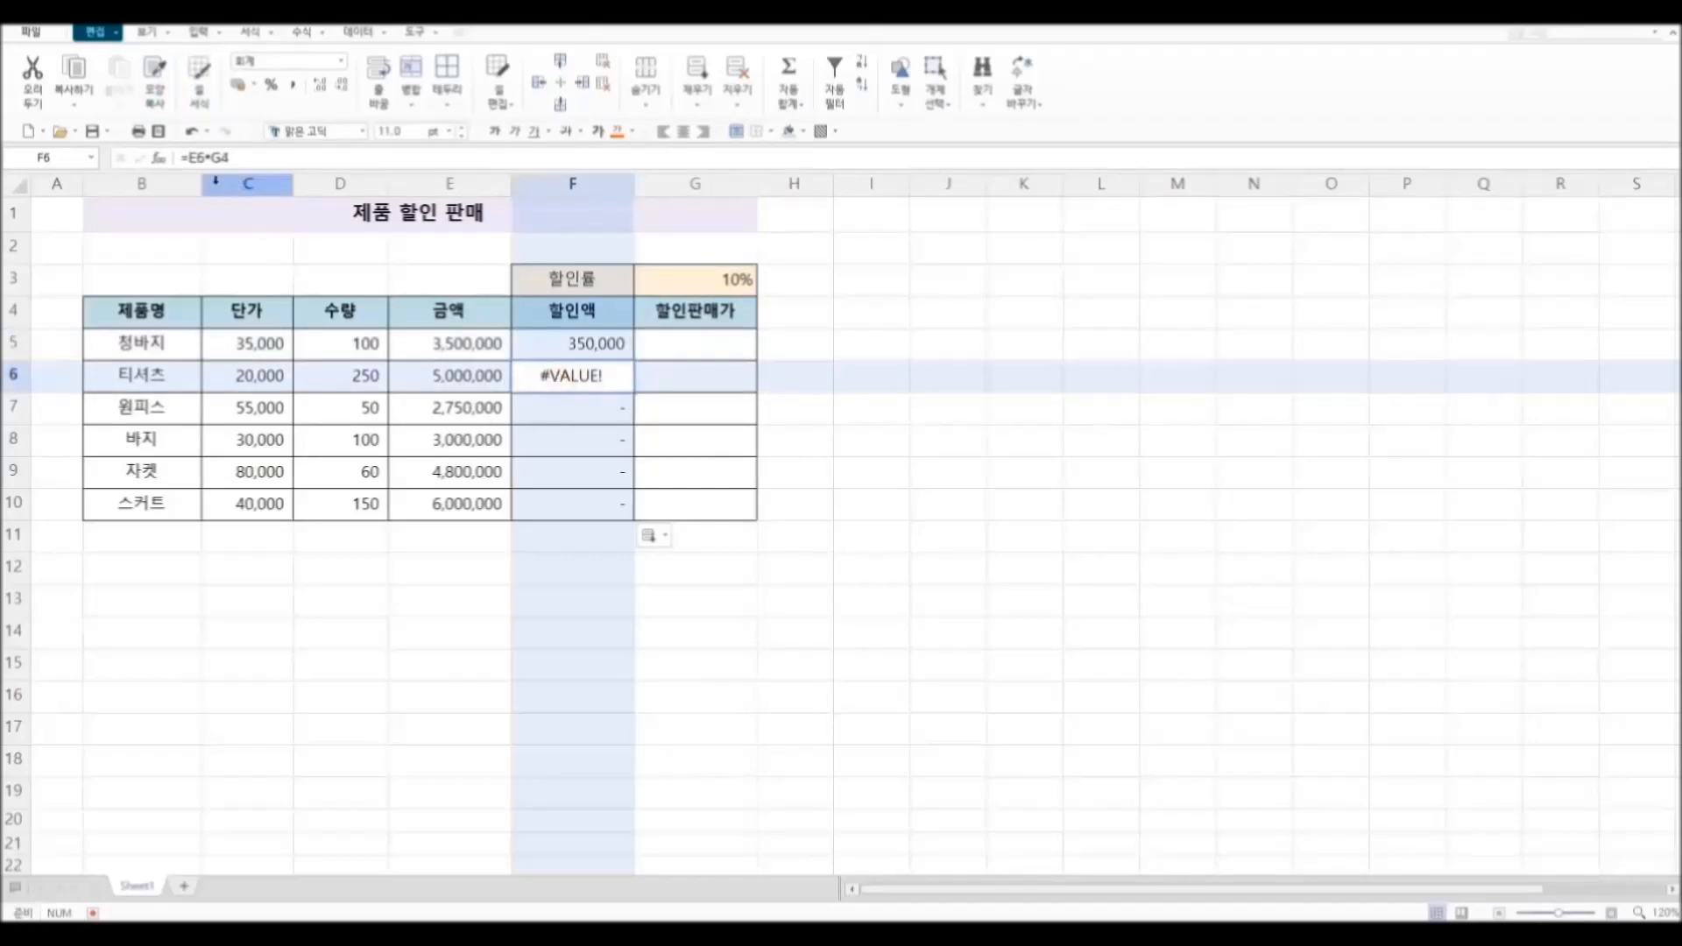
left_click(570, 419)
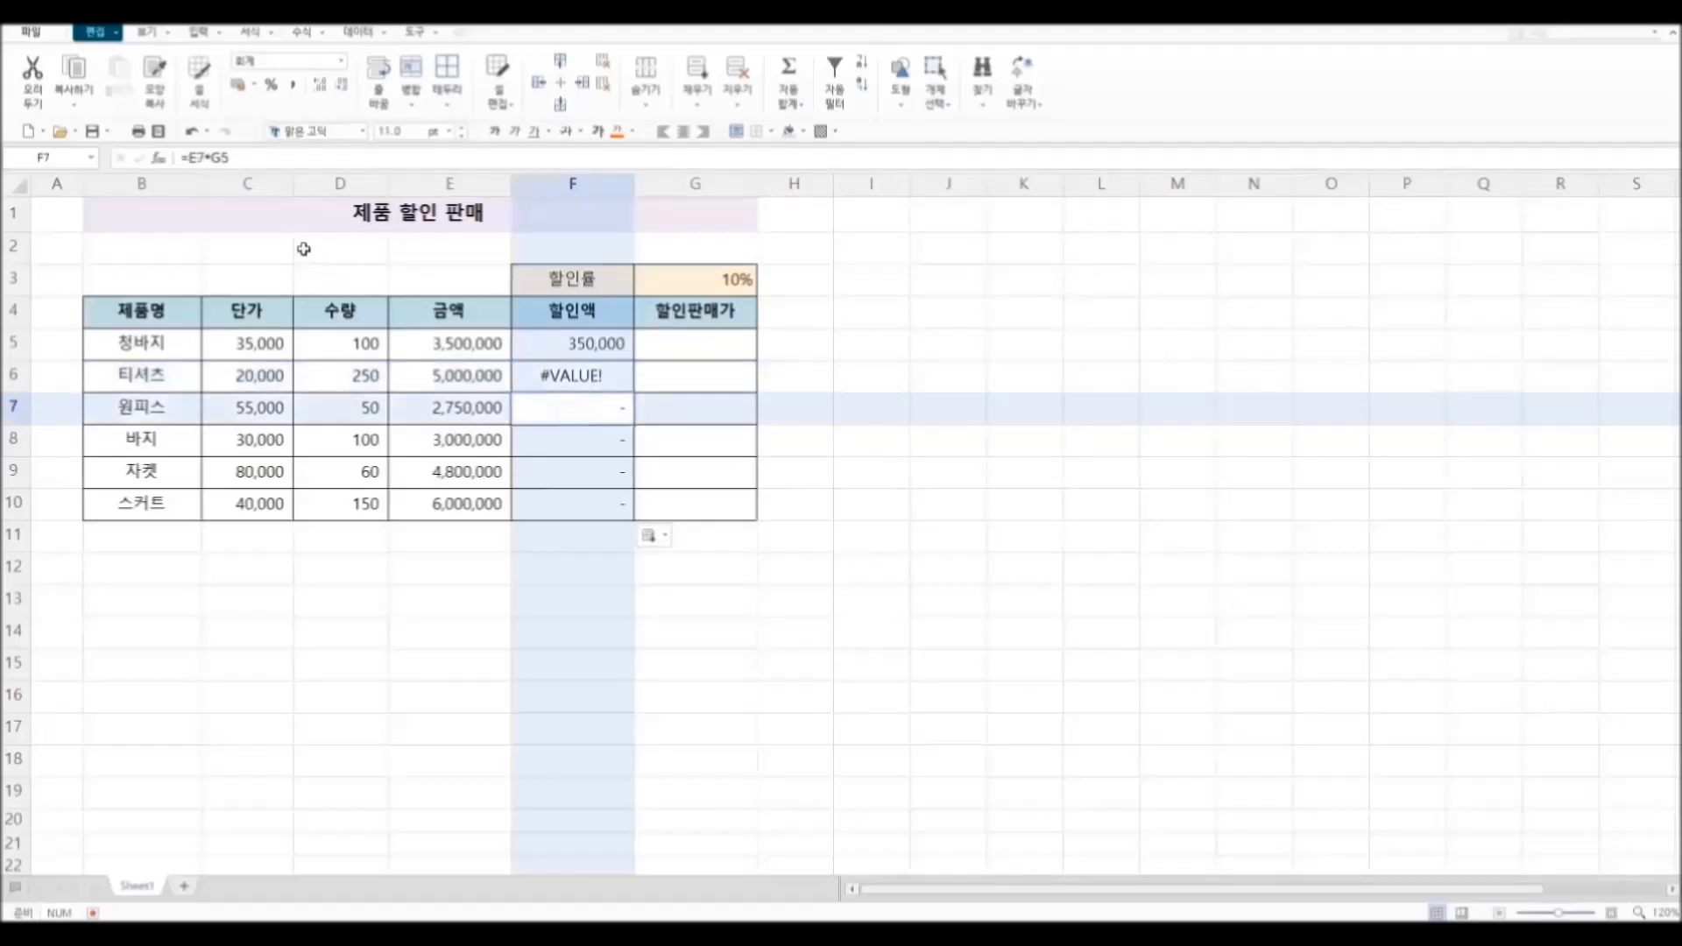
Step: Make the discount rate reference in F5 absolute as $G$3 and copy the corrected formula down to F10
left_click(596, 344)
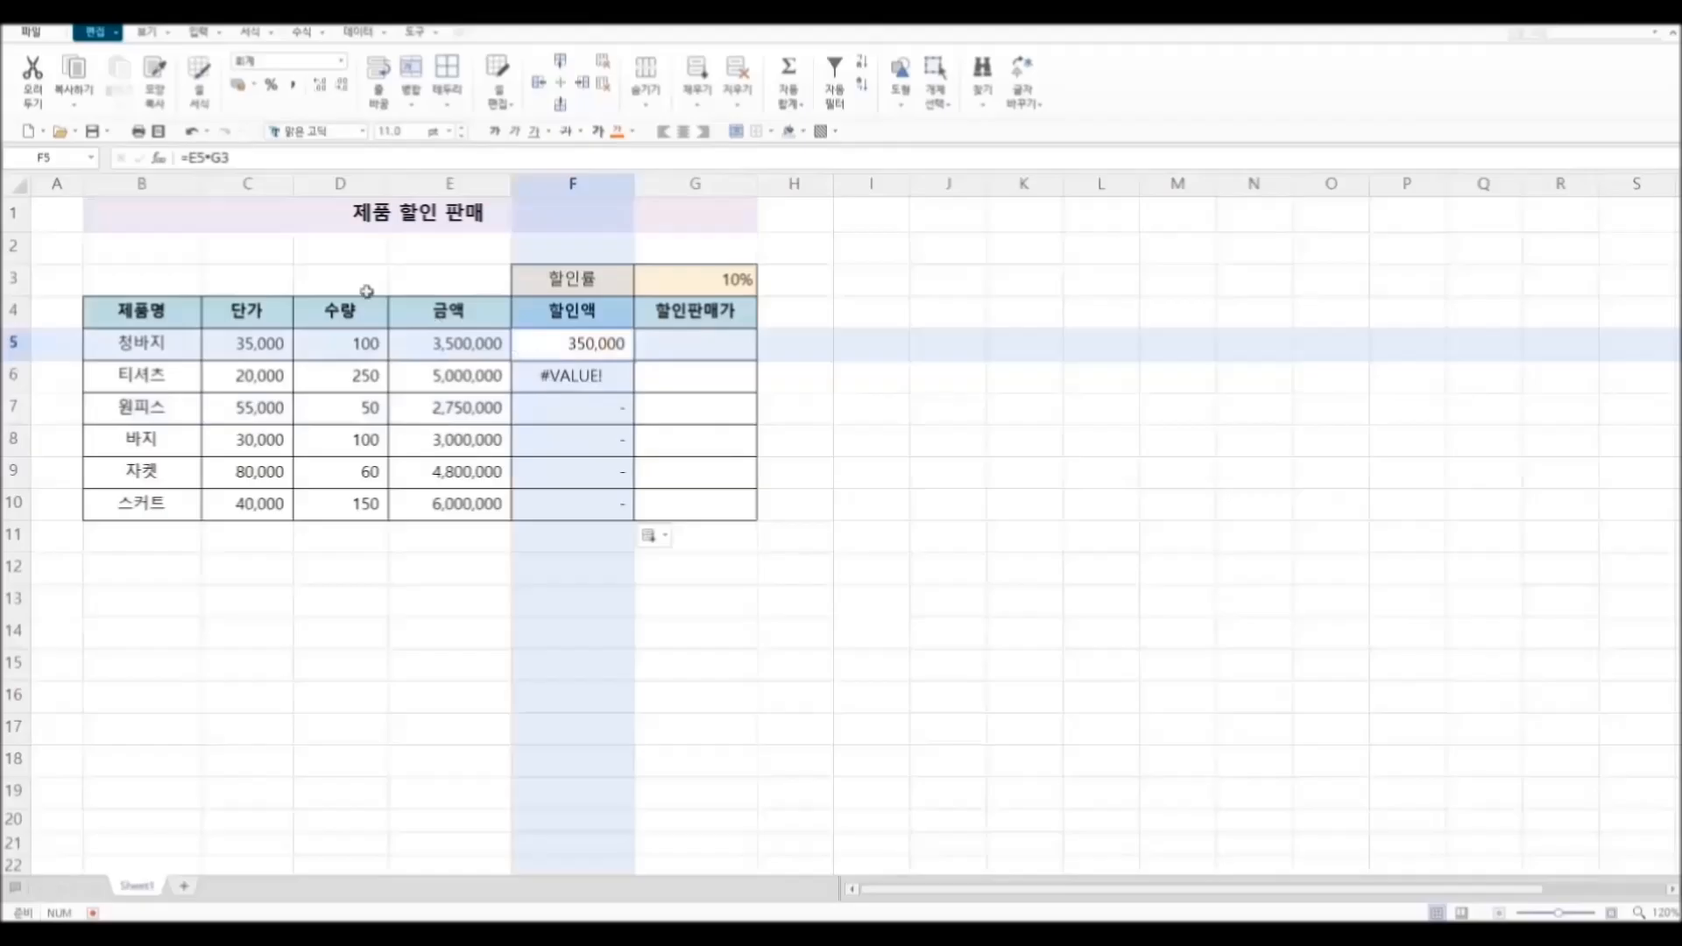
double_click(219, 157)
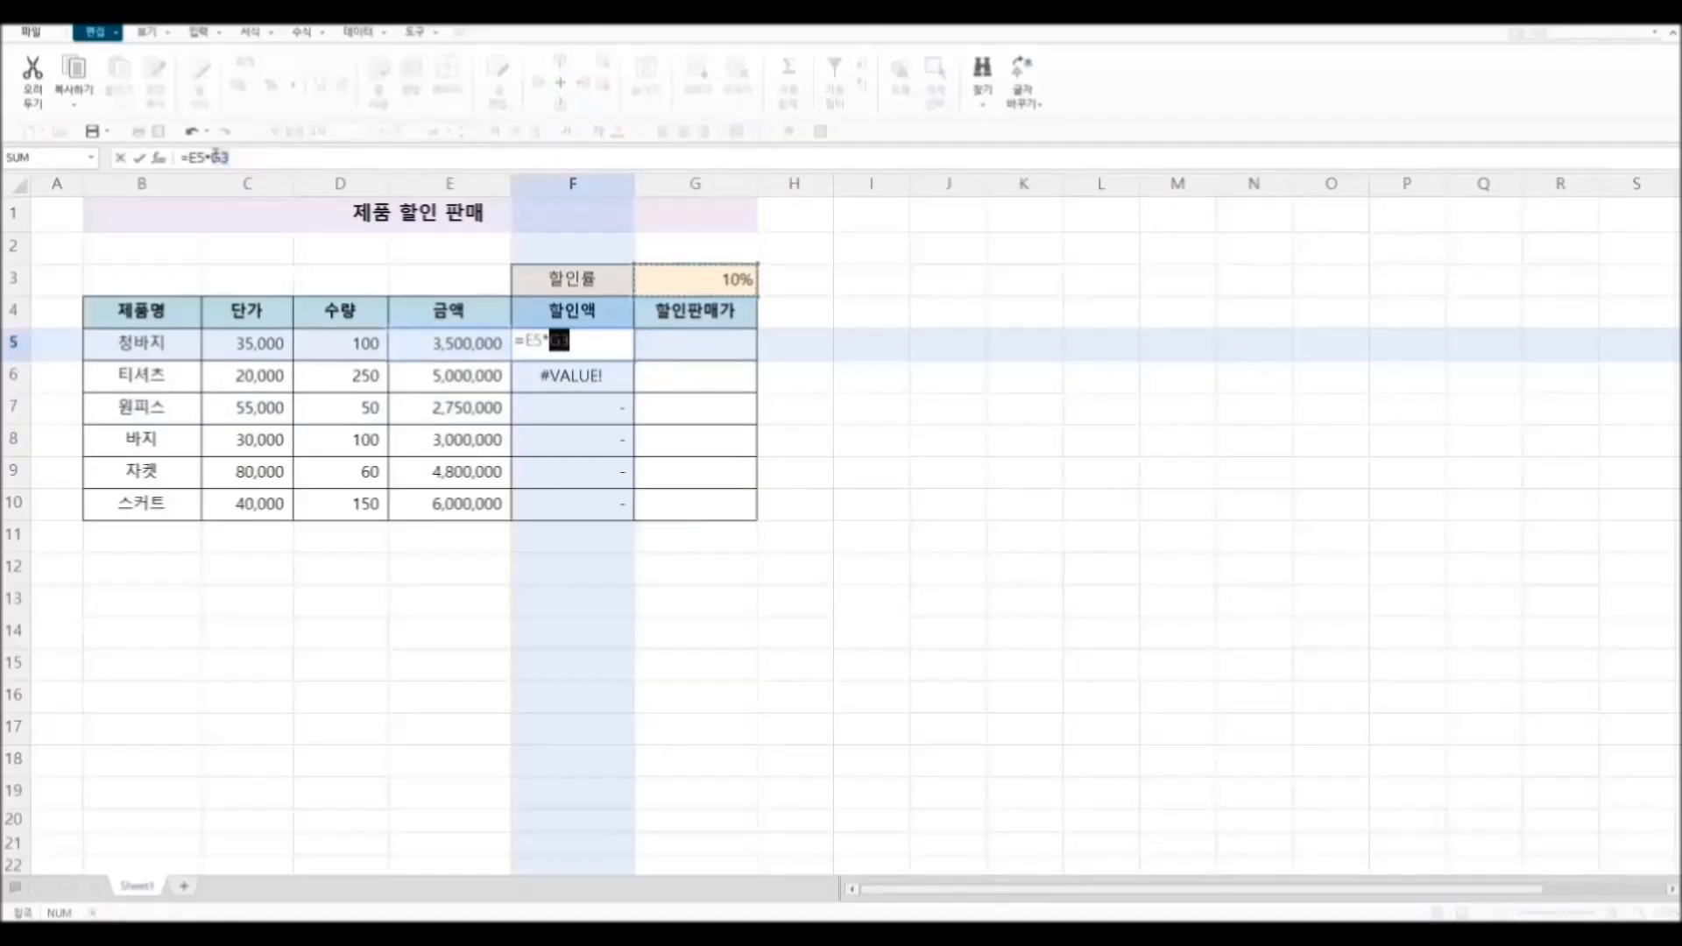
key("F4")
key("Return")
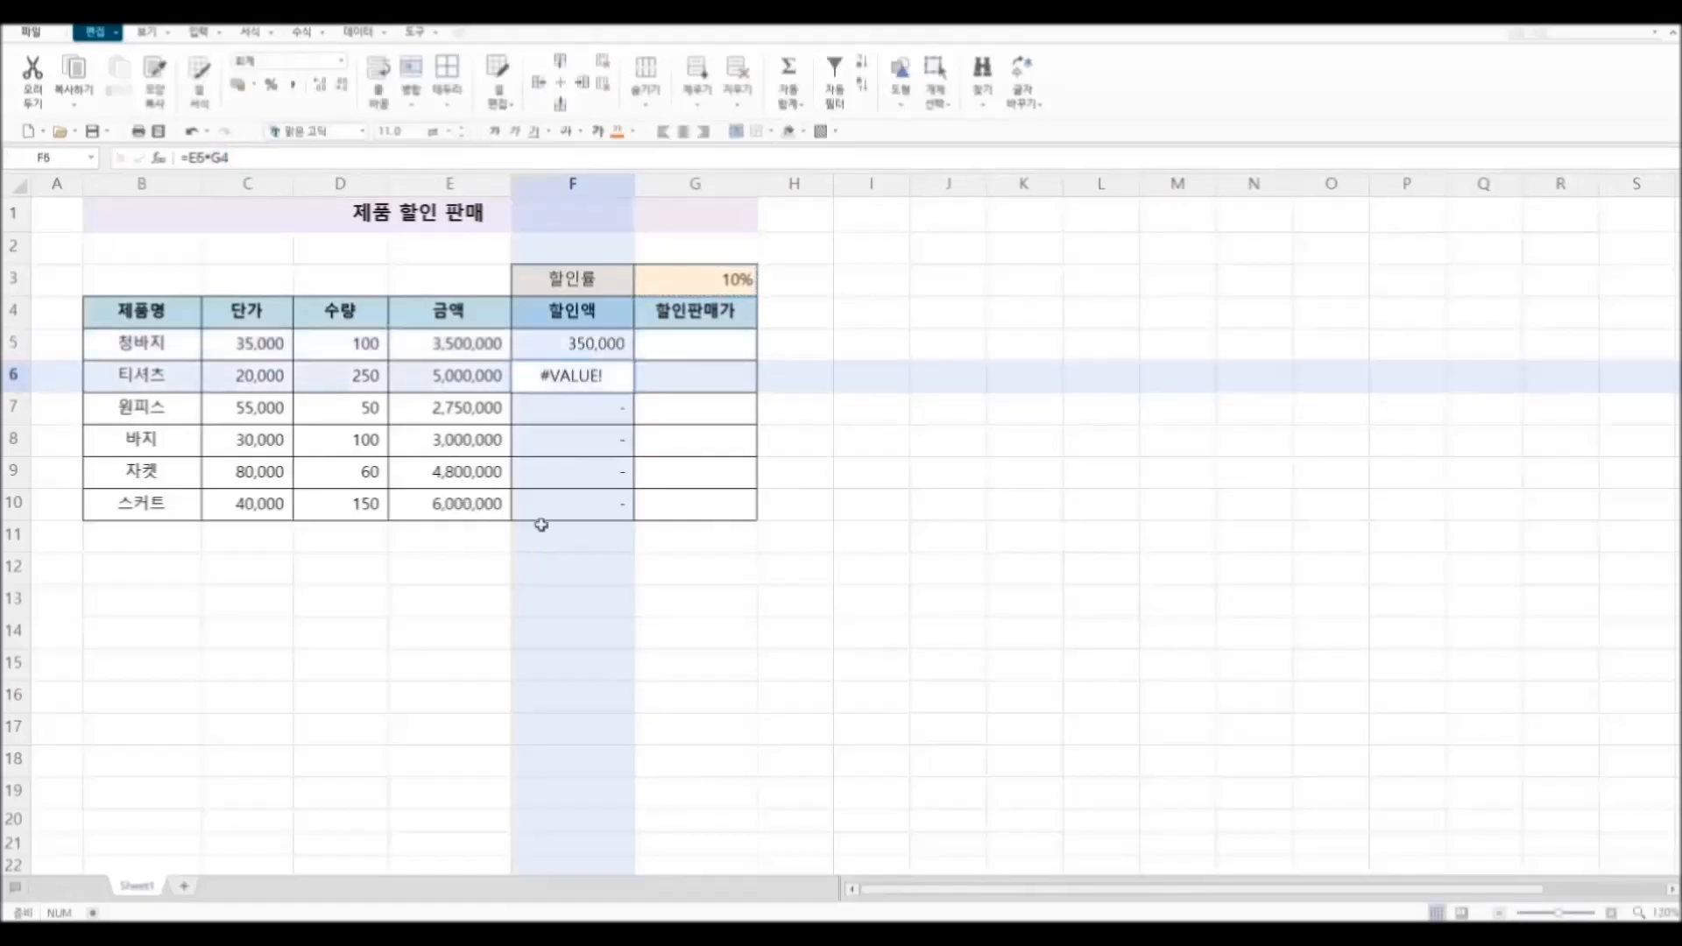
left_click(576, 346)
left_click_drag(637, 361, 639, 515)
left_click(844, 562)
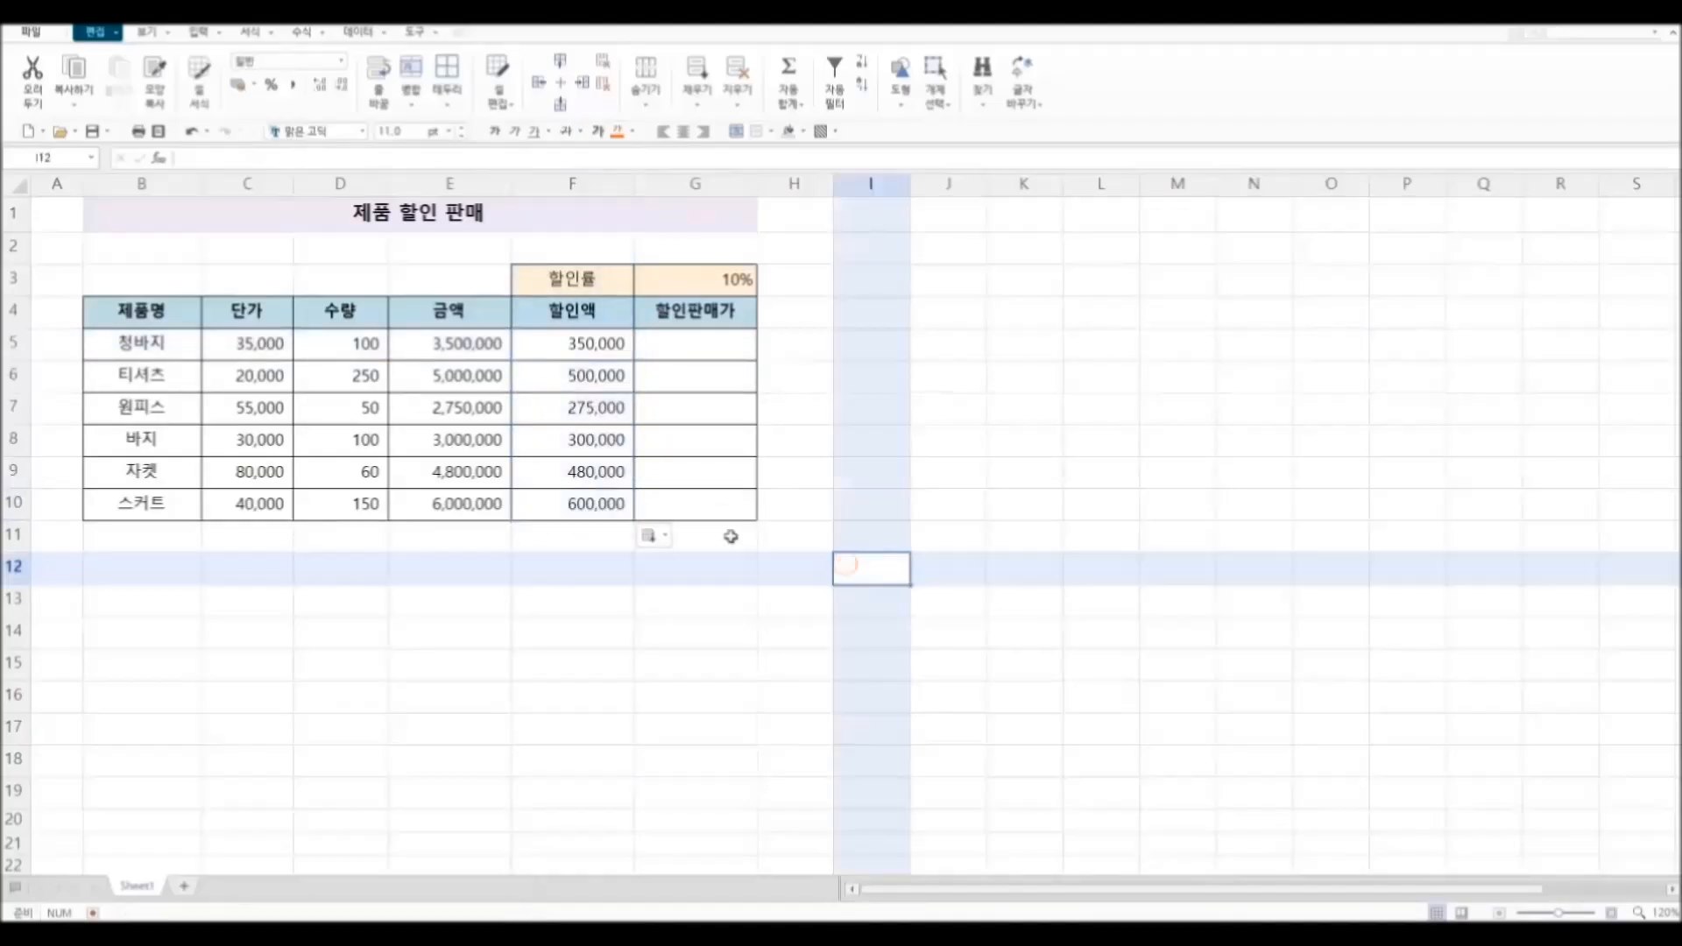
Step: Check the discount rate reference in the recopied 할인액 formulas in F6, F7 and F8
left_click(576, 384)
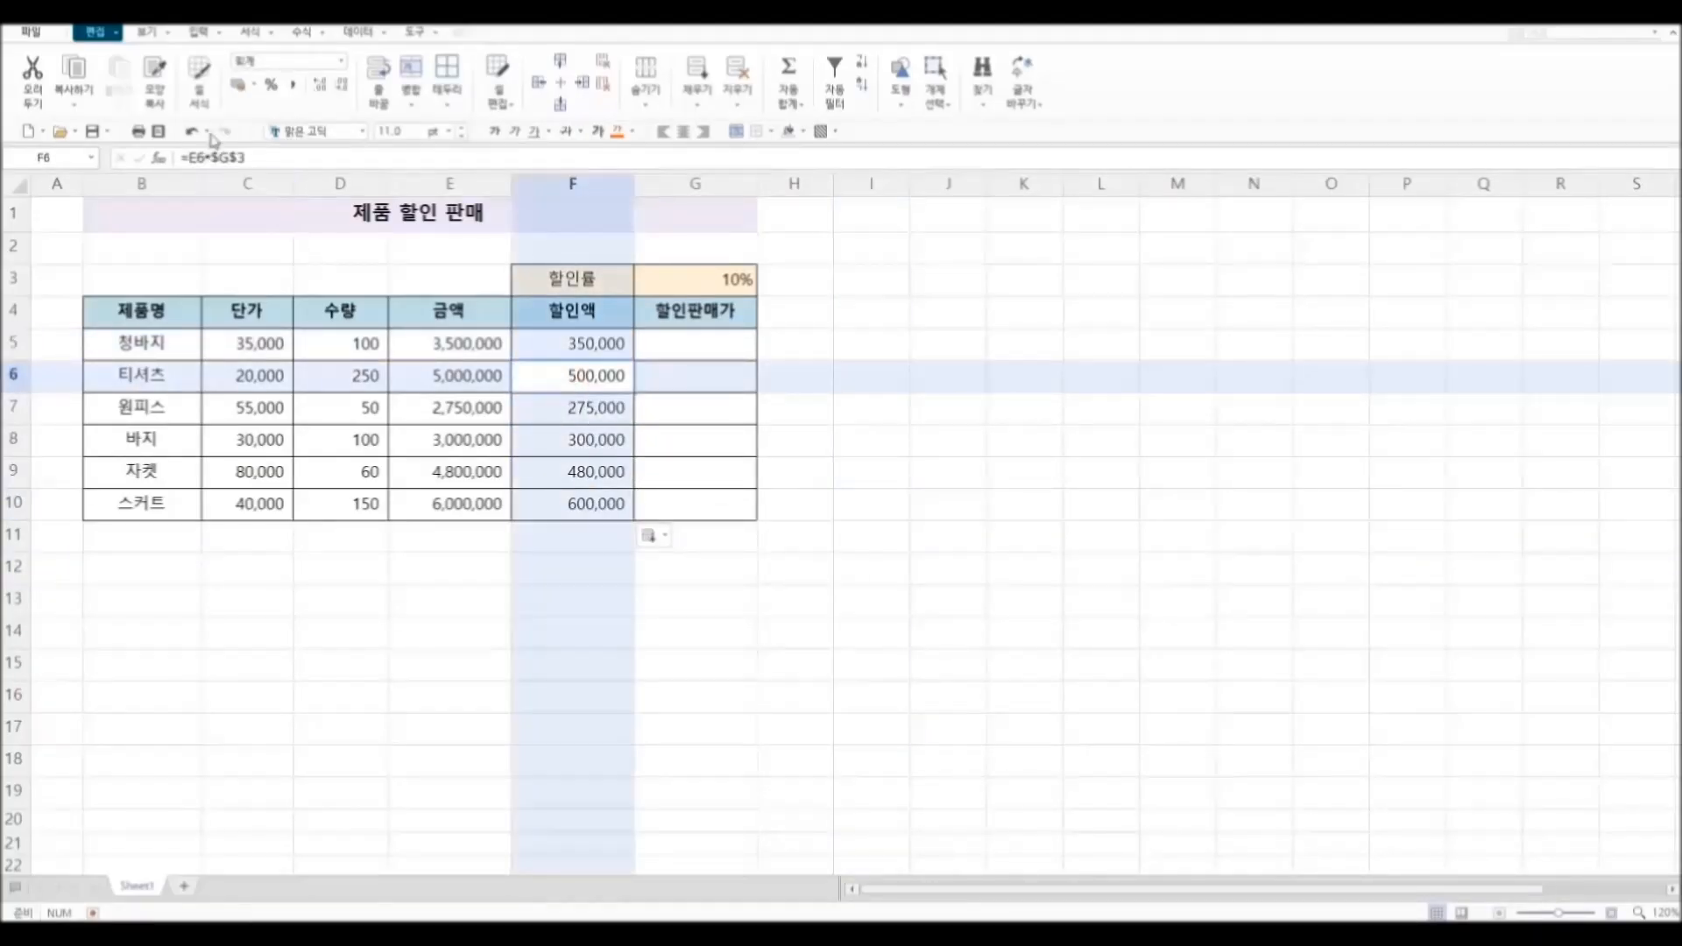
left_click(576, 409)
left_click(590, 440)
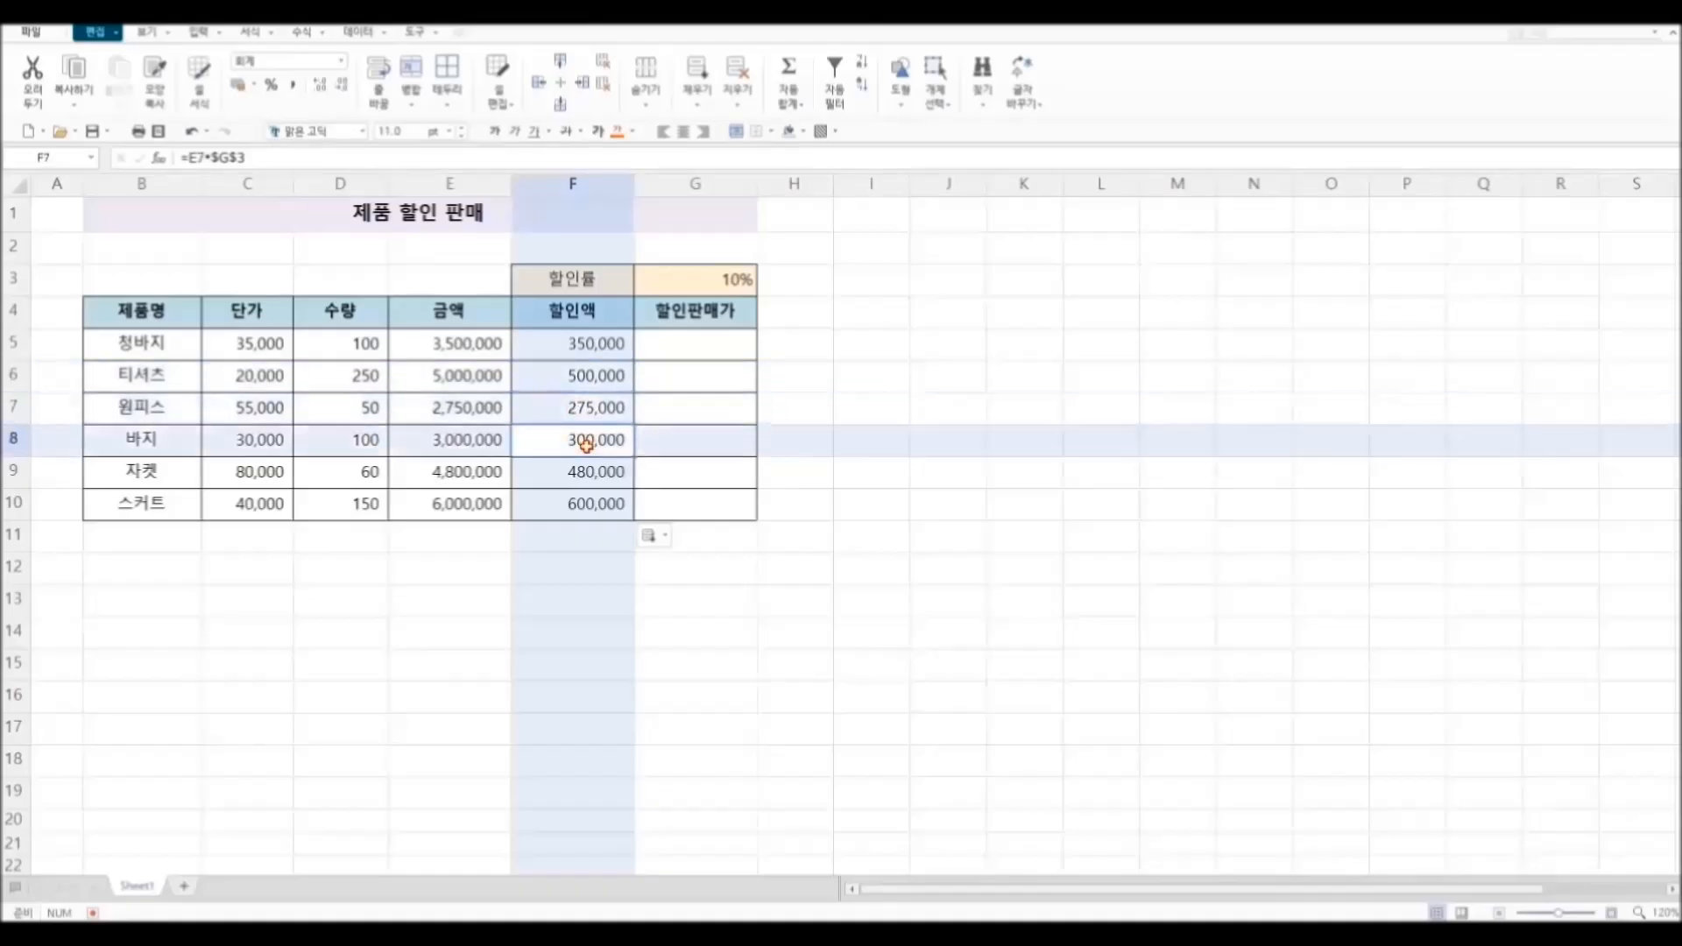
left_click(948, 591)
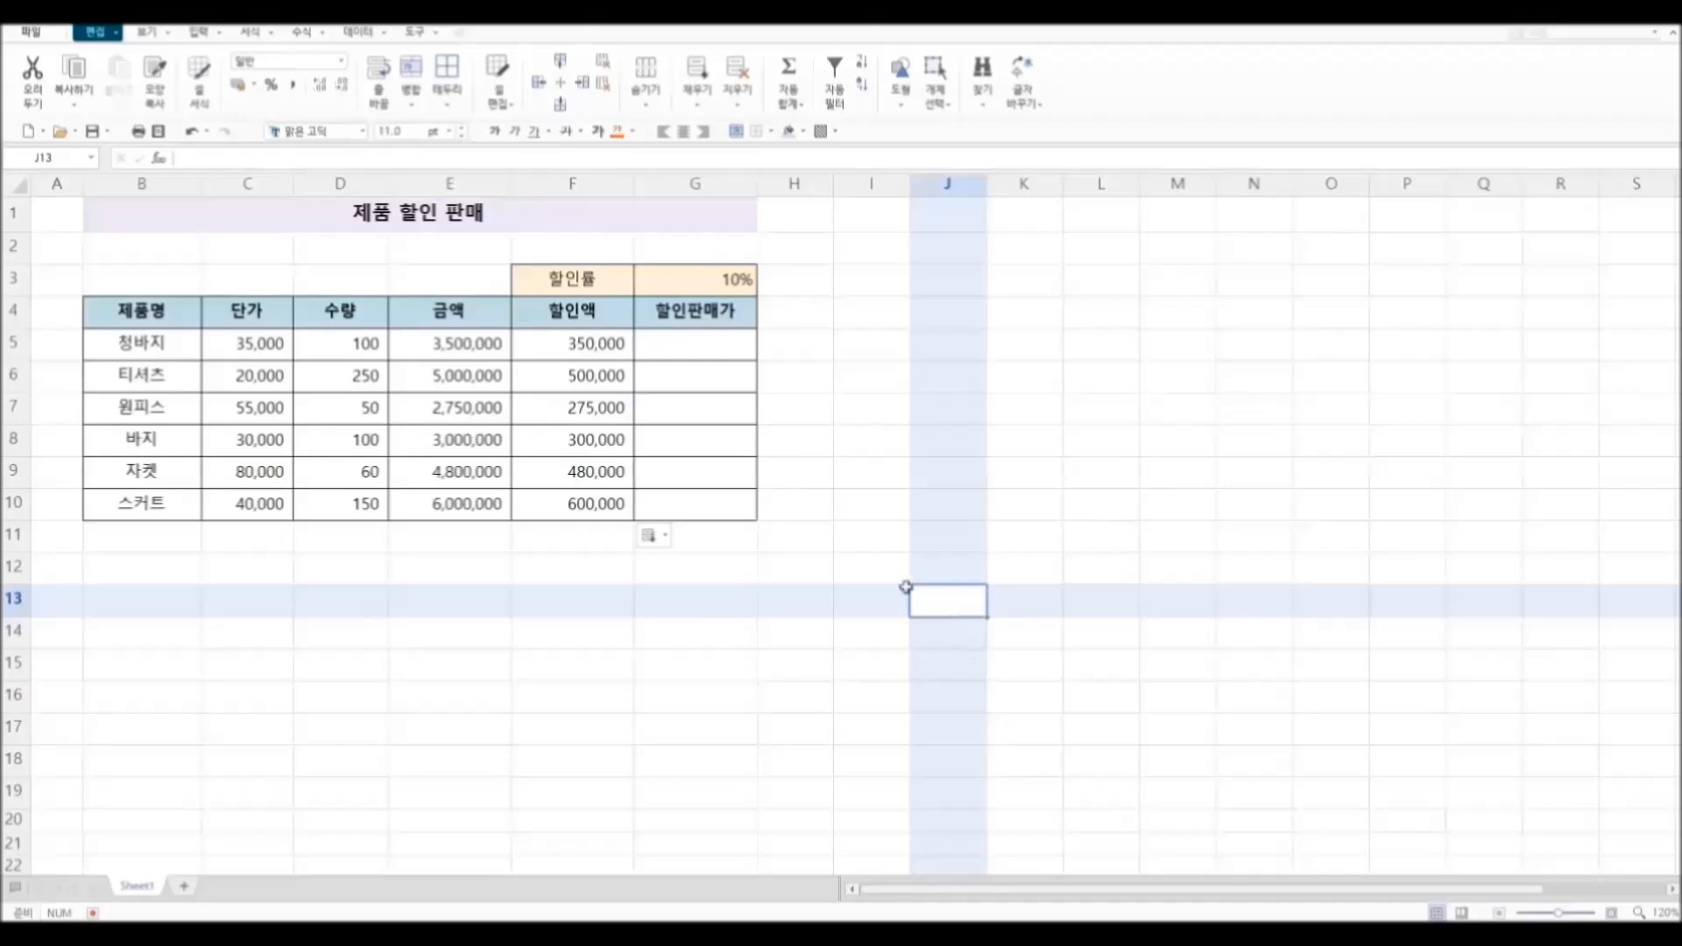
Step: Enter =E5*(1-$G$3) in G5 as the discounted sale price of the first product
left_click(715, 354)
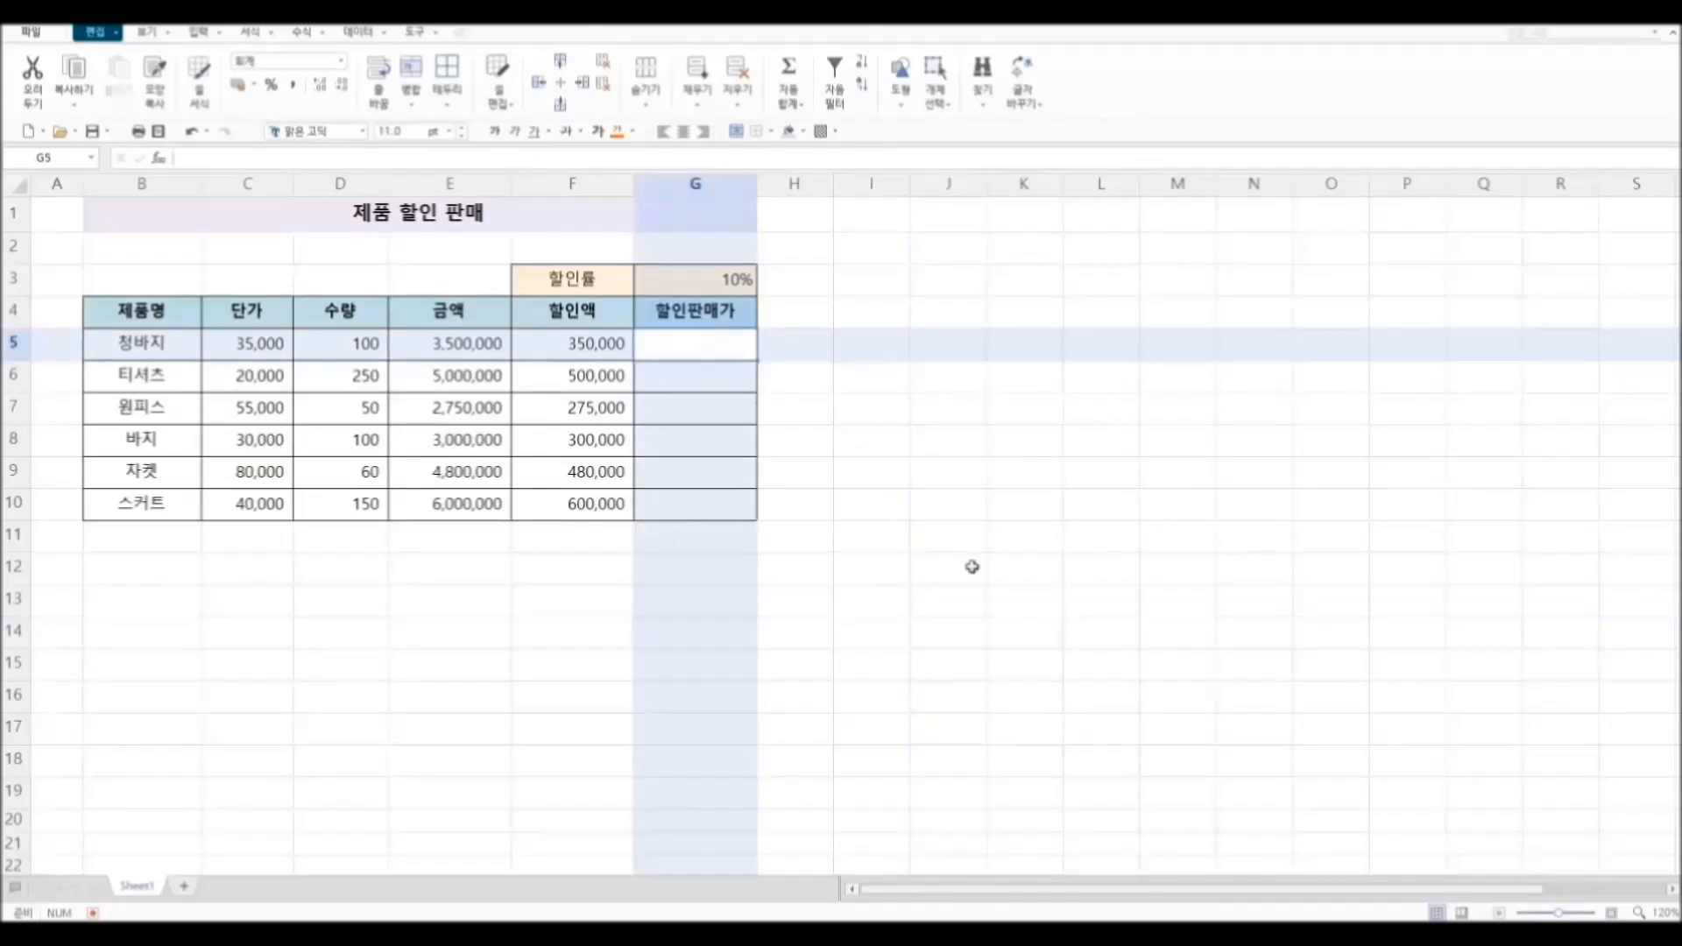
type("=")
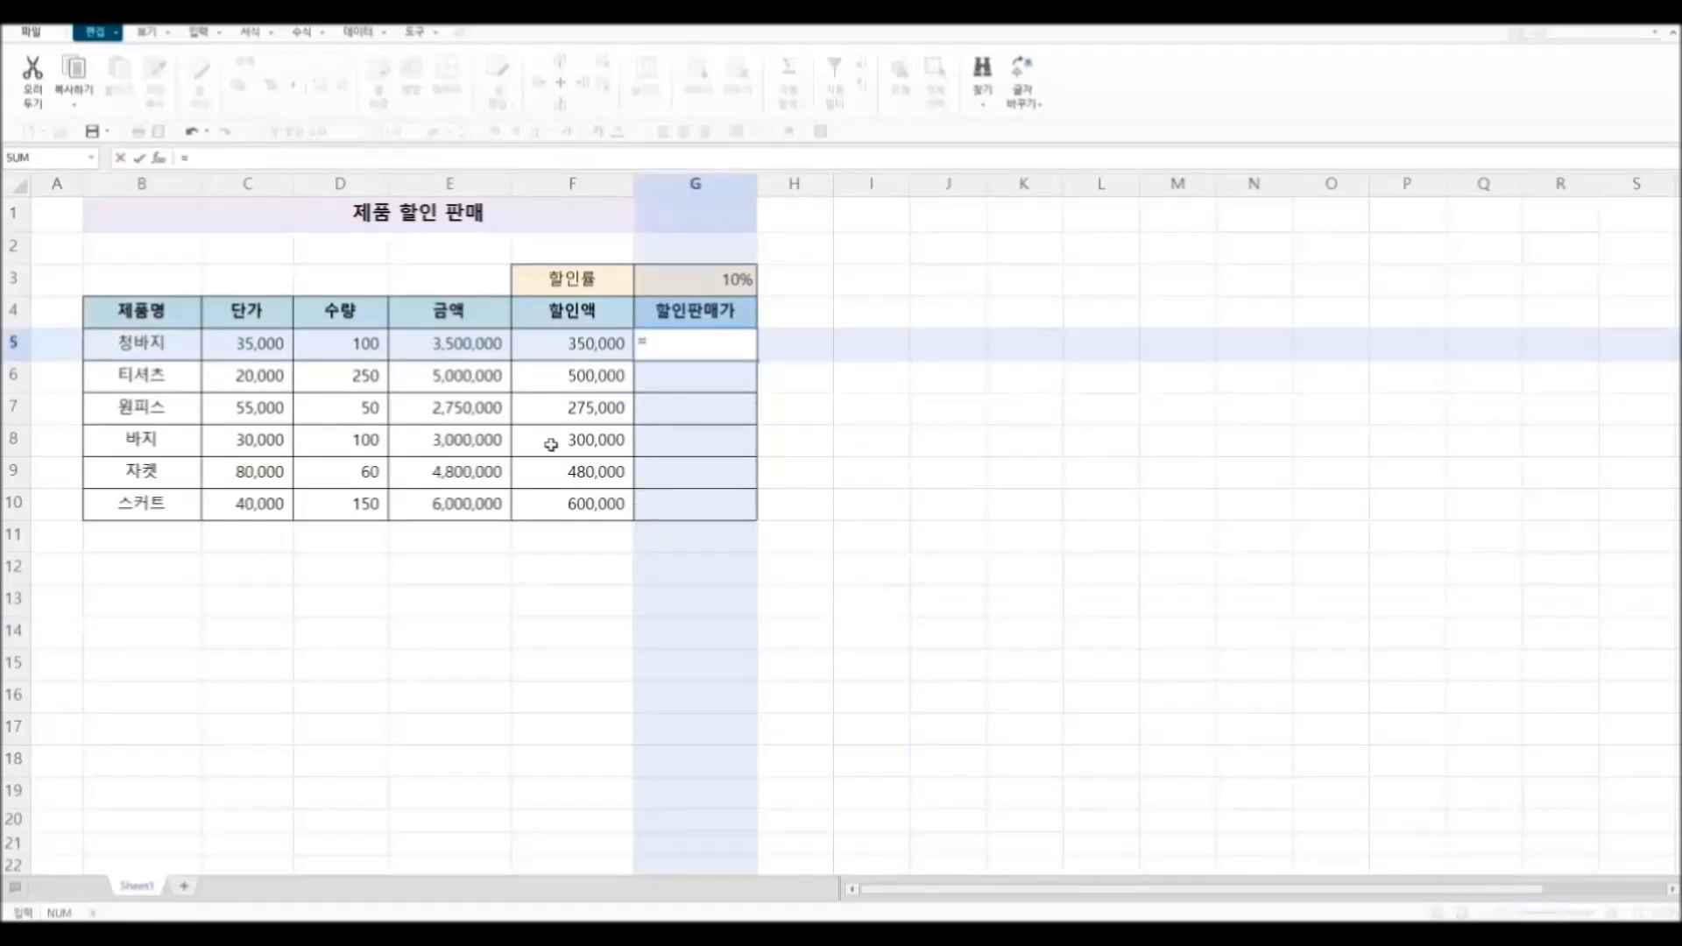
left_click(455, 345)
type("*")
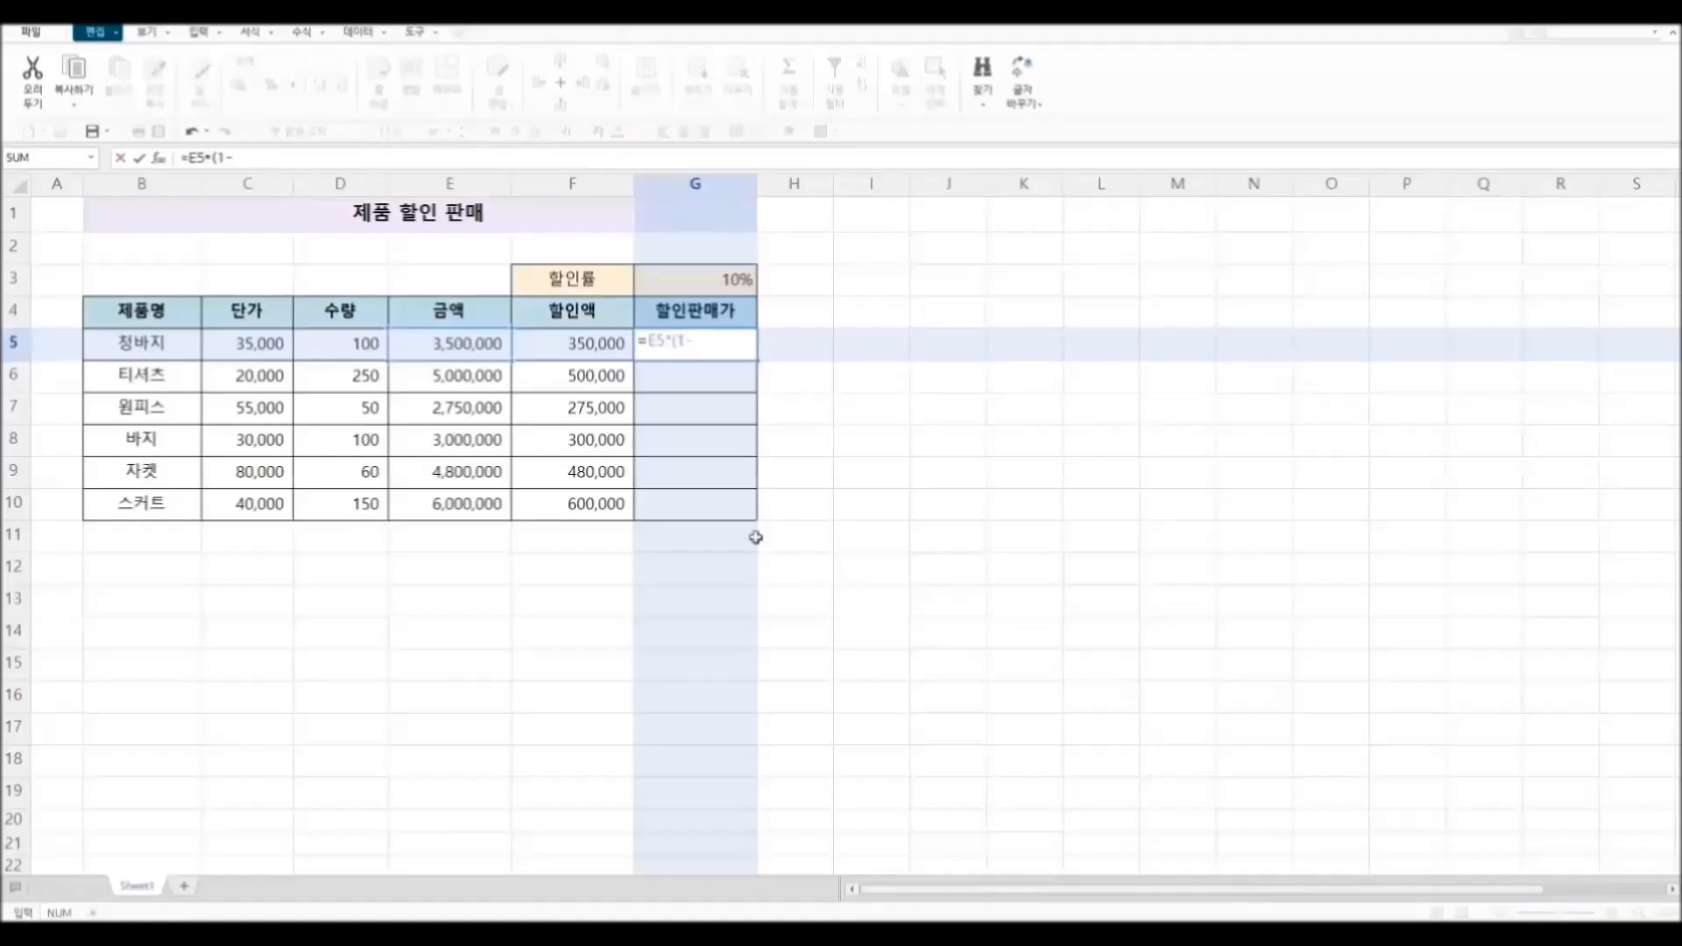
left_click(740, 283)
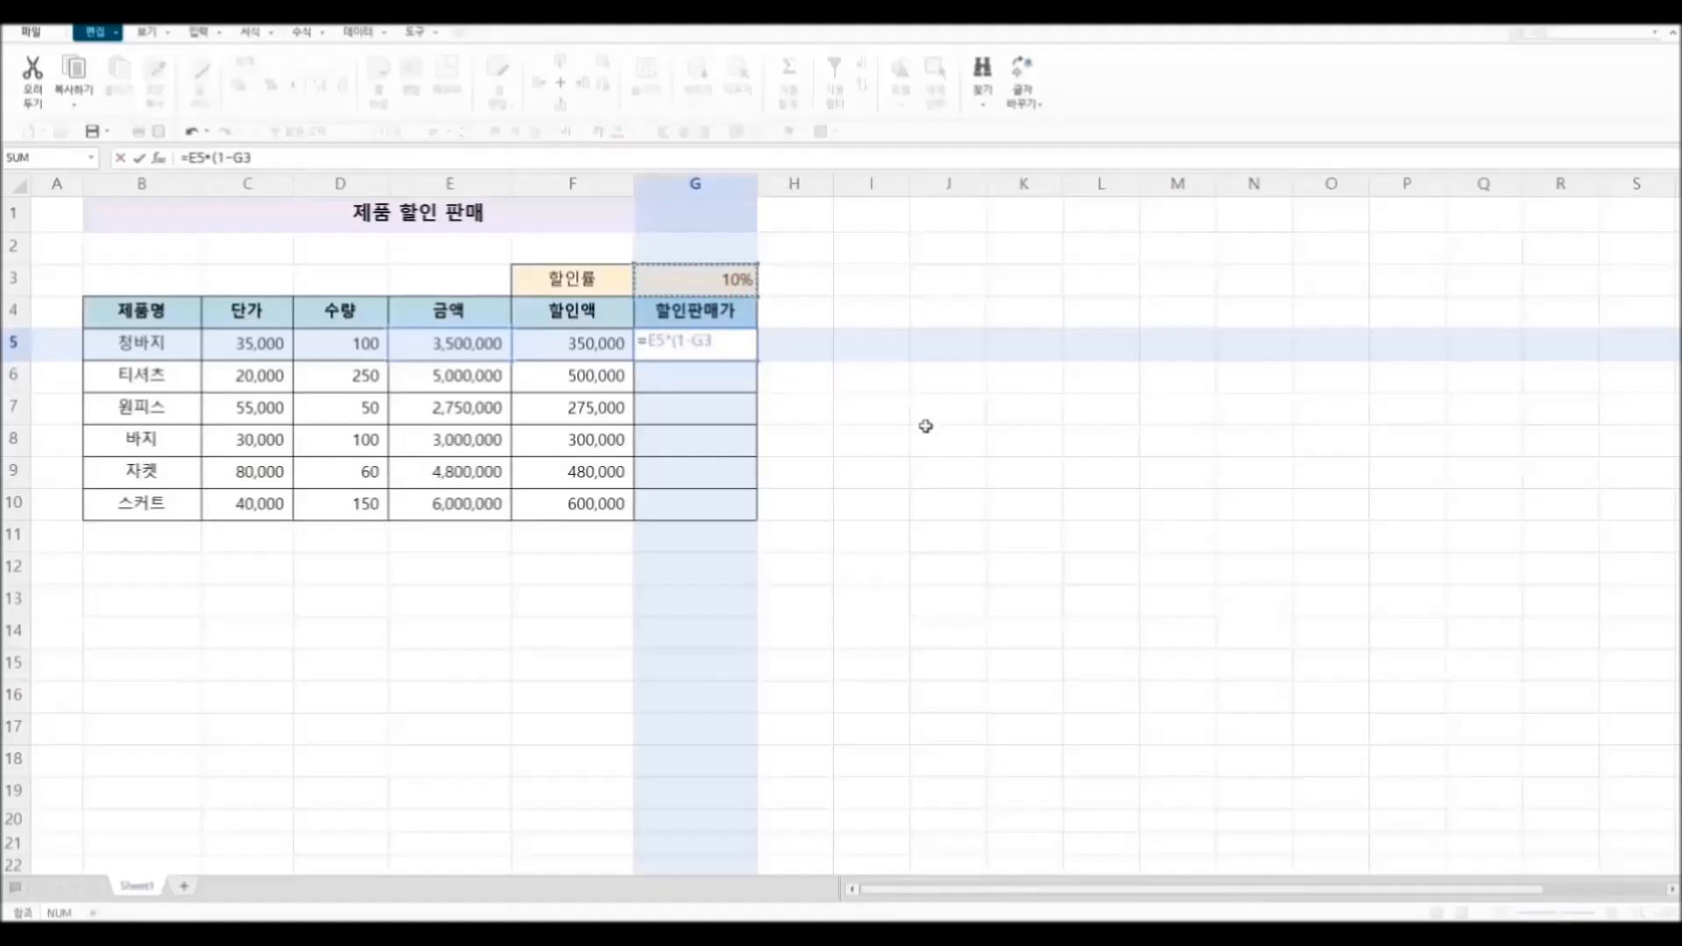
key("F4")
type(")")
key("Return")
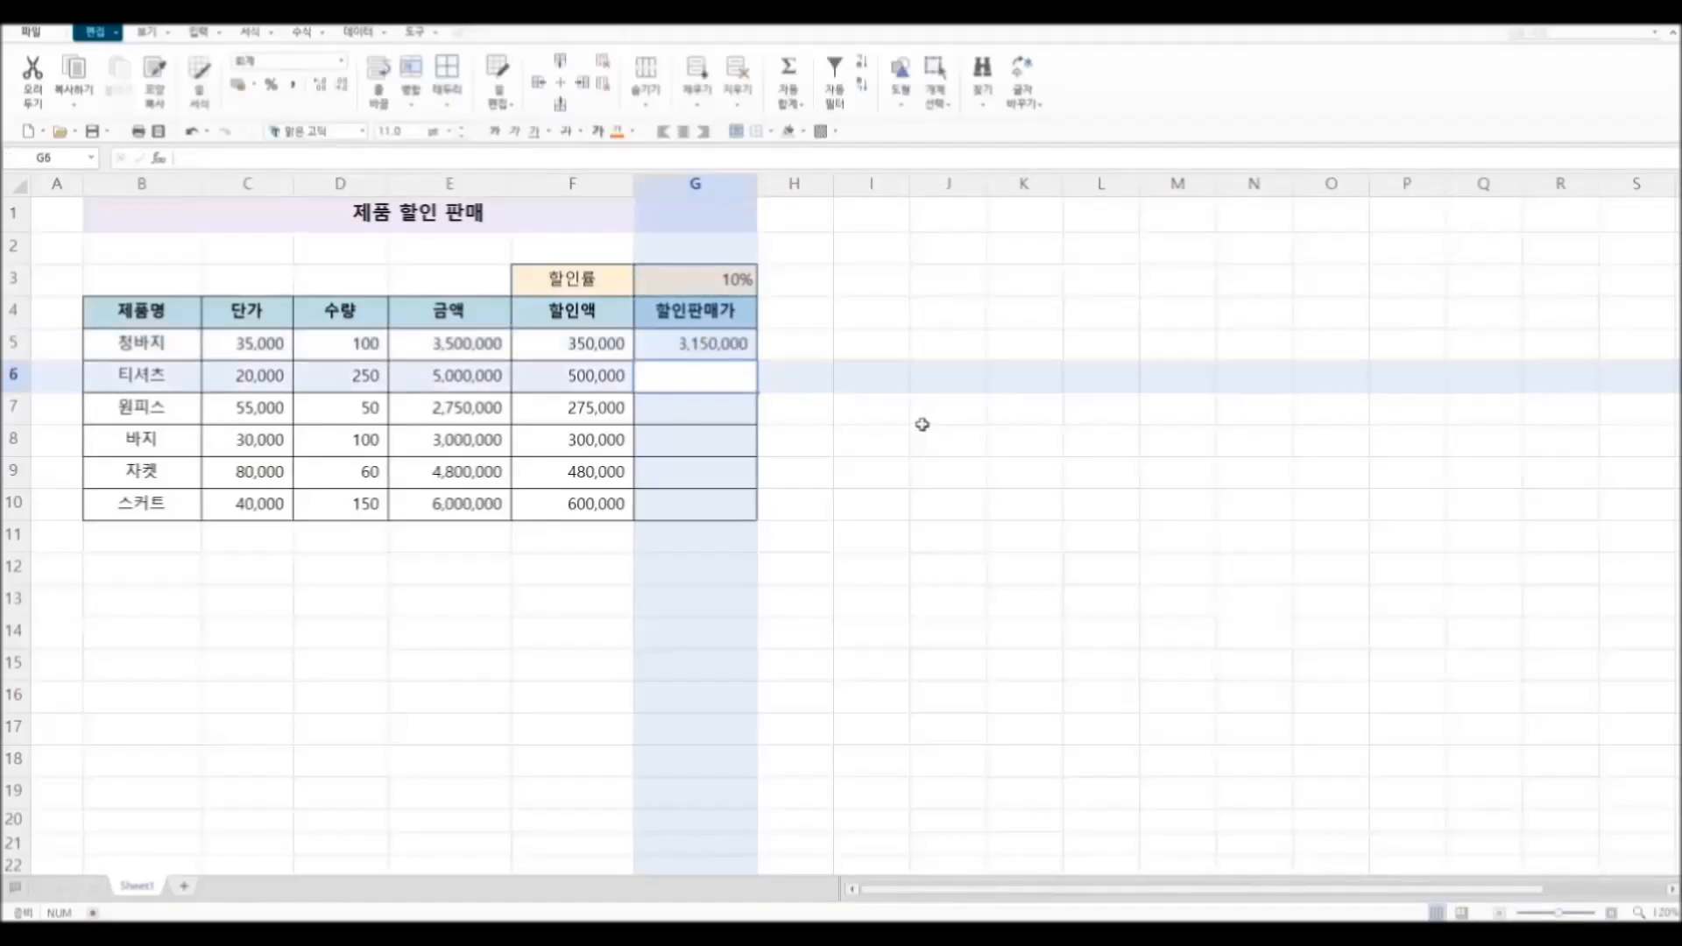
Step: Copy the 할인판매가 formula in G5 down to G10
left_click(740, 340)
left_click_drag(758, 357, 755, 521)
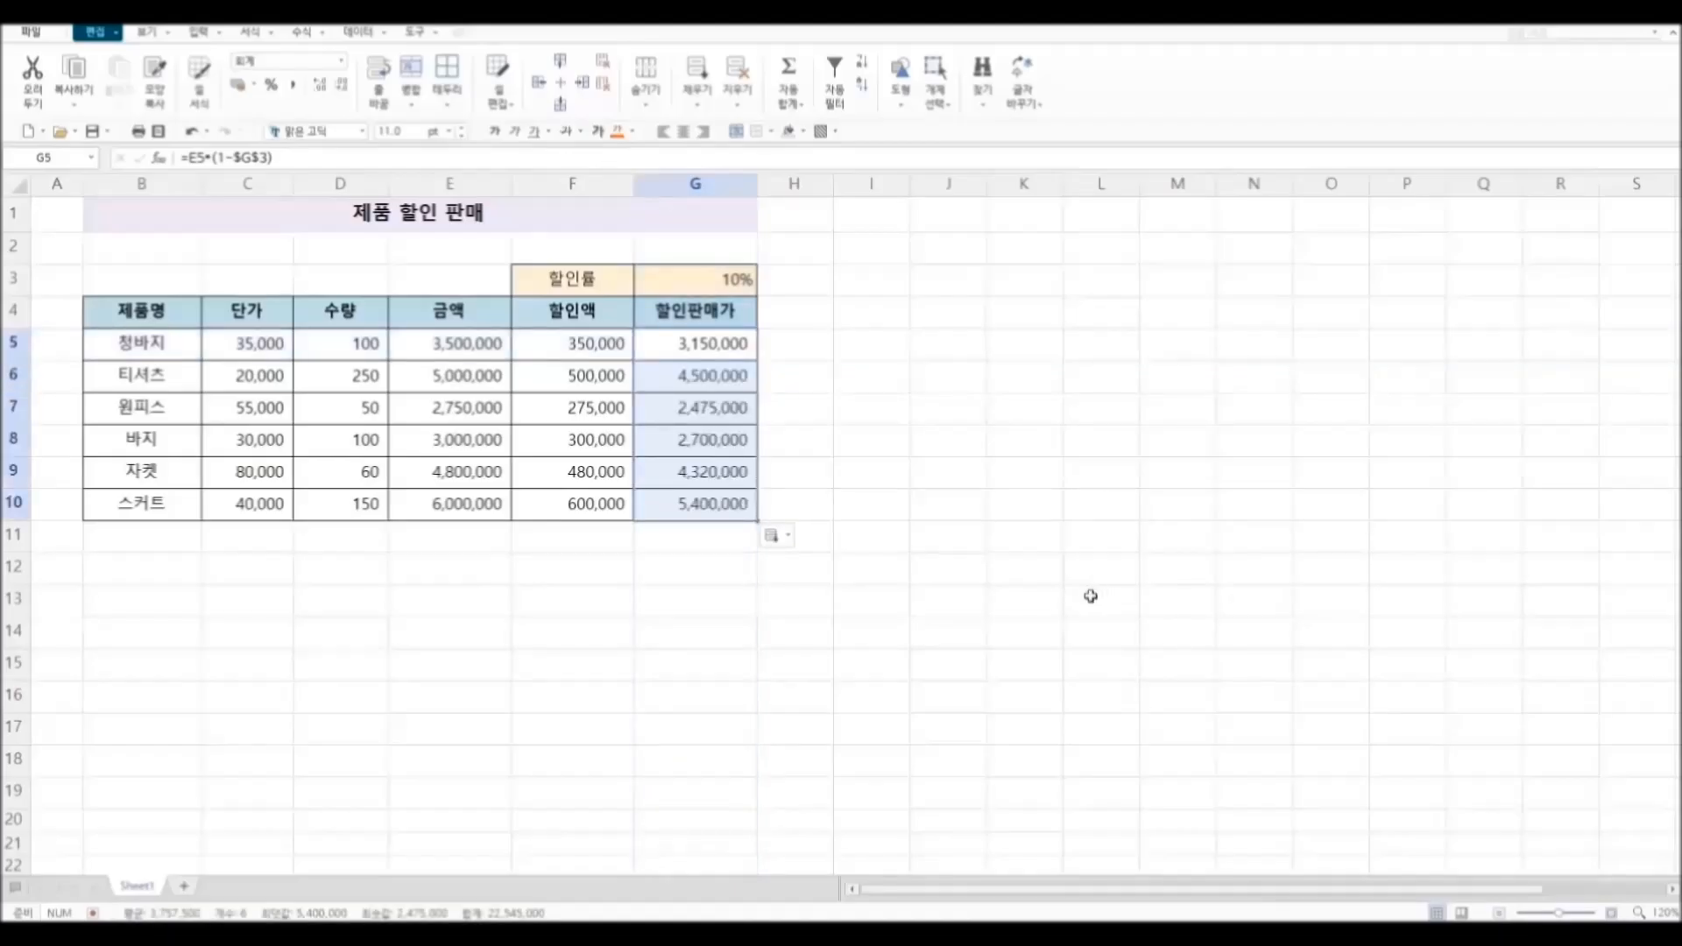
left_click(1091, 595)
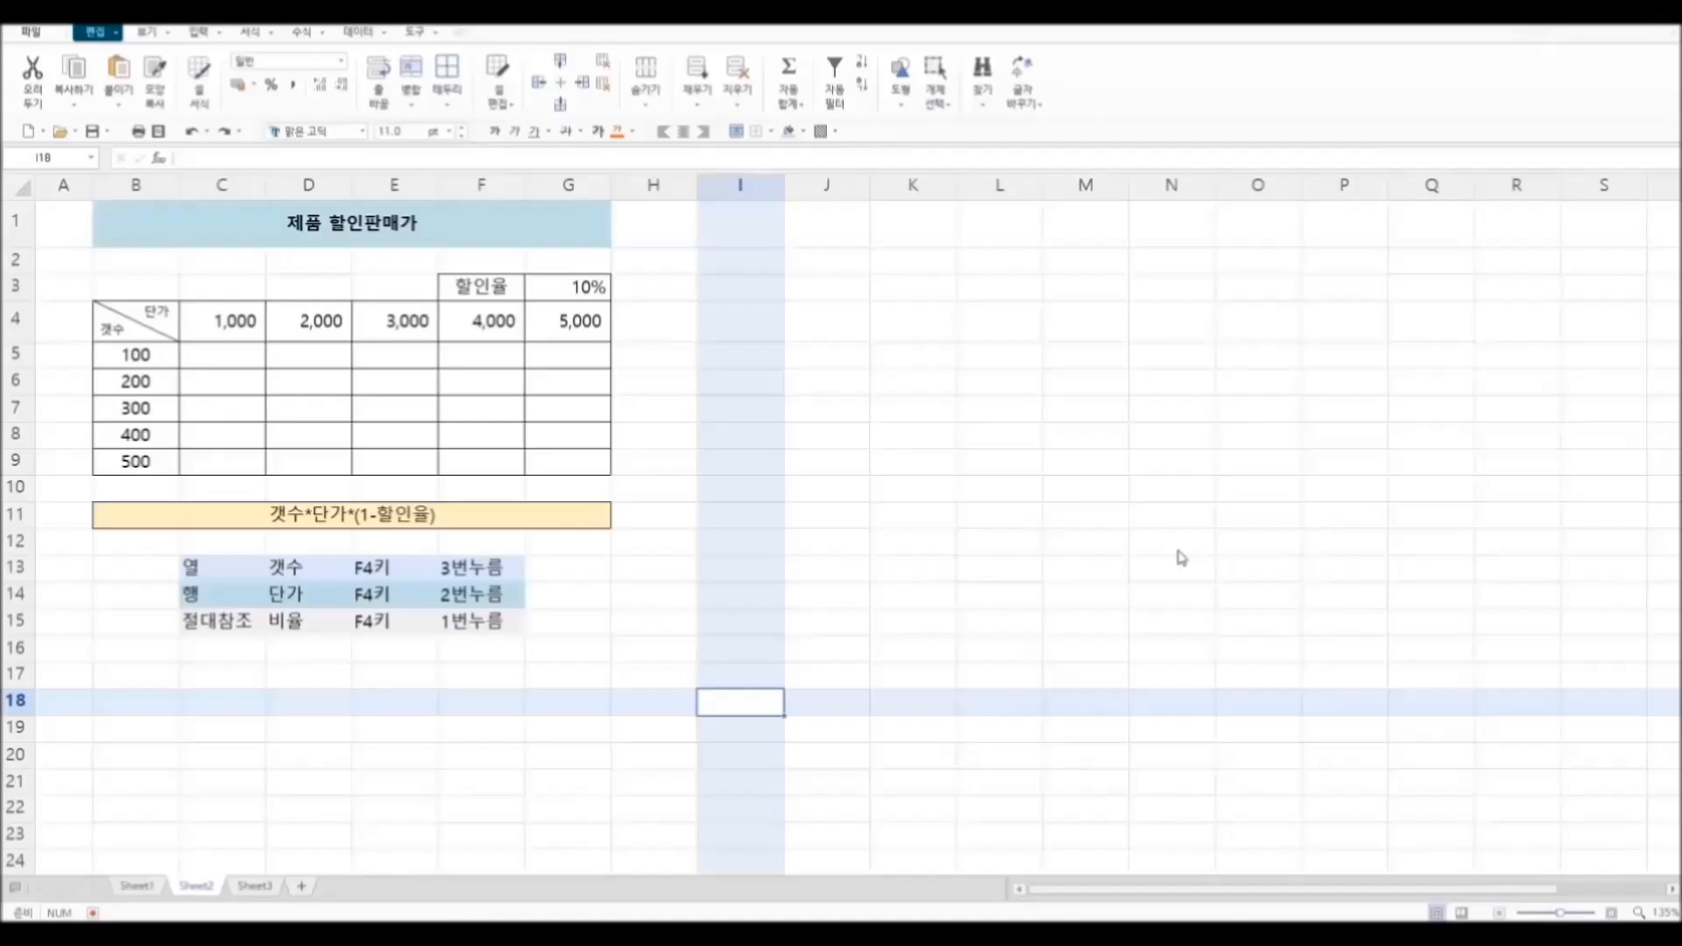
Step: Enter =B5*C4*(1-G3) in C5 of the Sheet2 quantity and unit price table
left_click(212, 361)
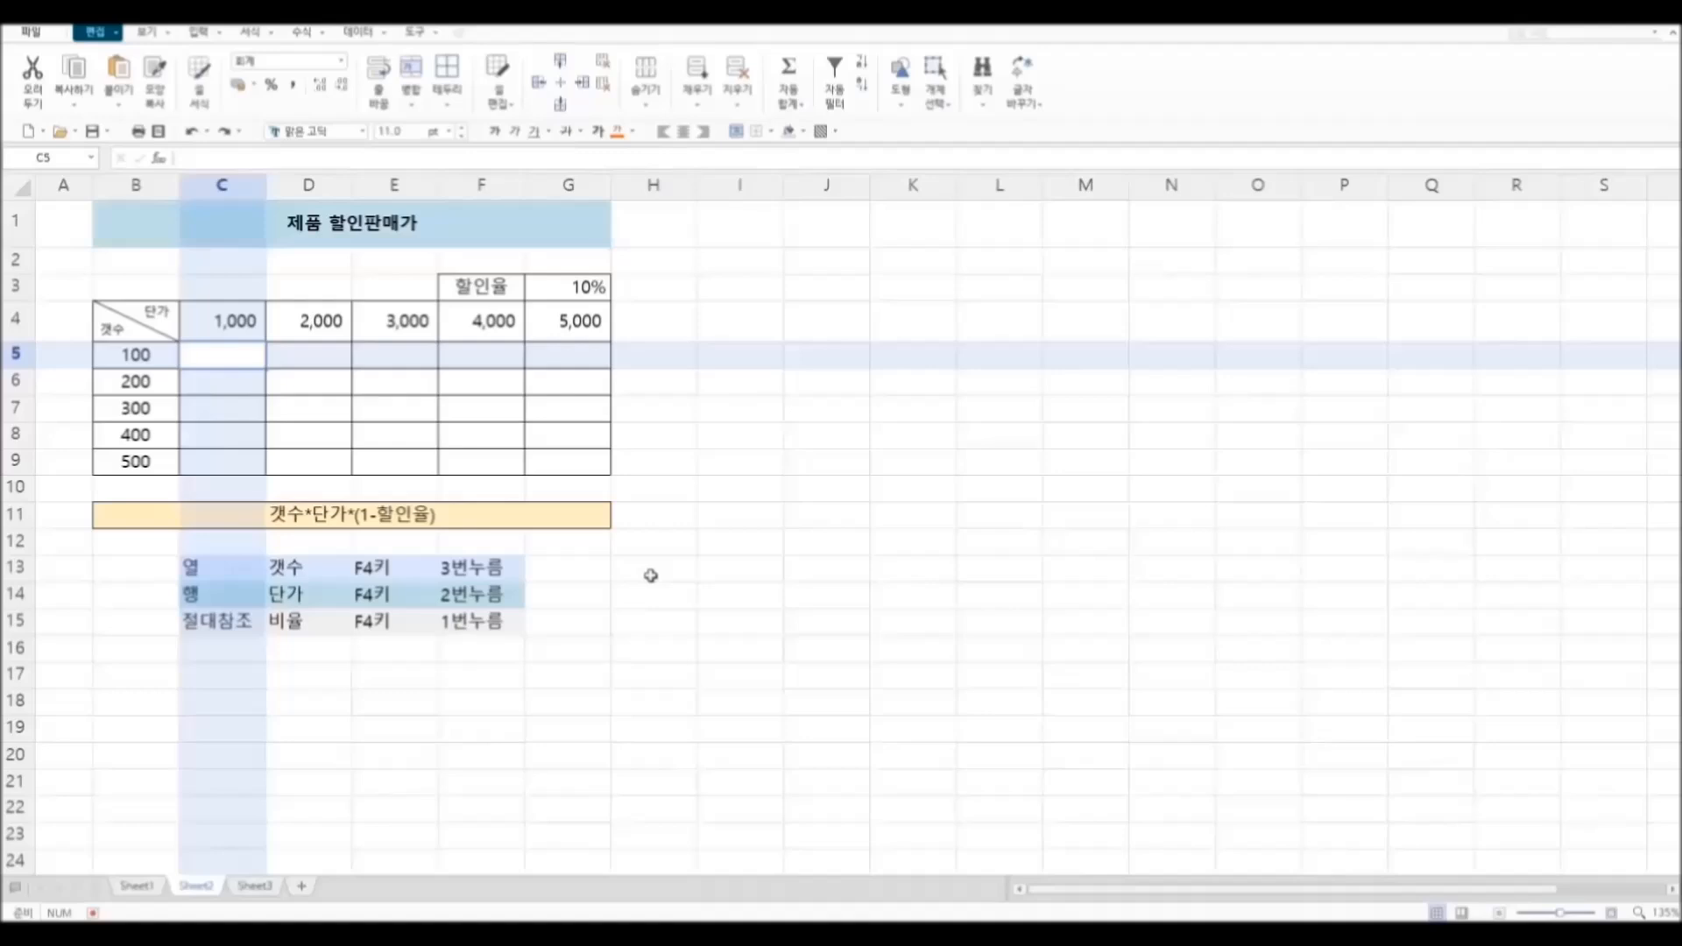
type("=")
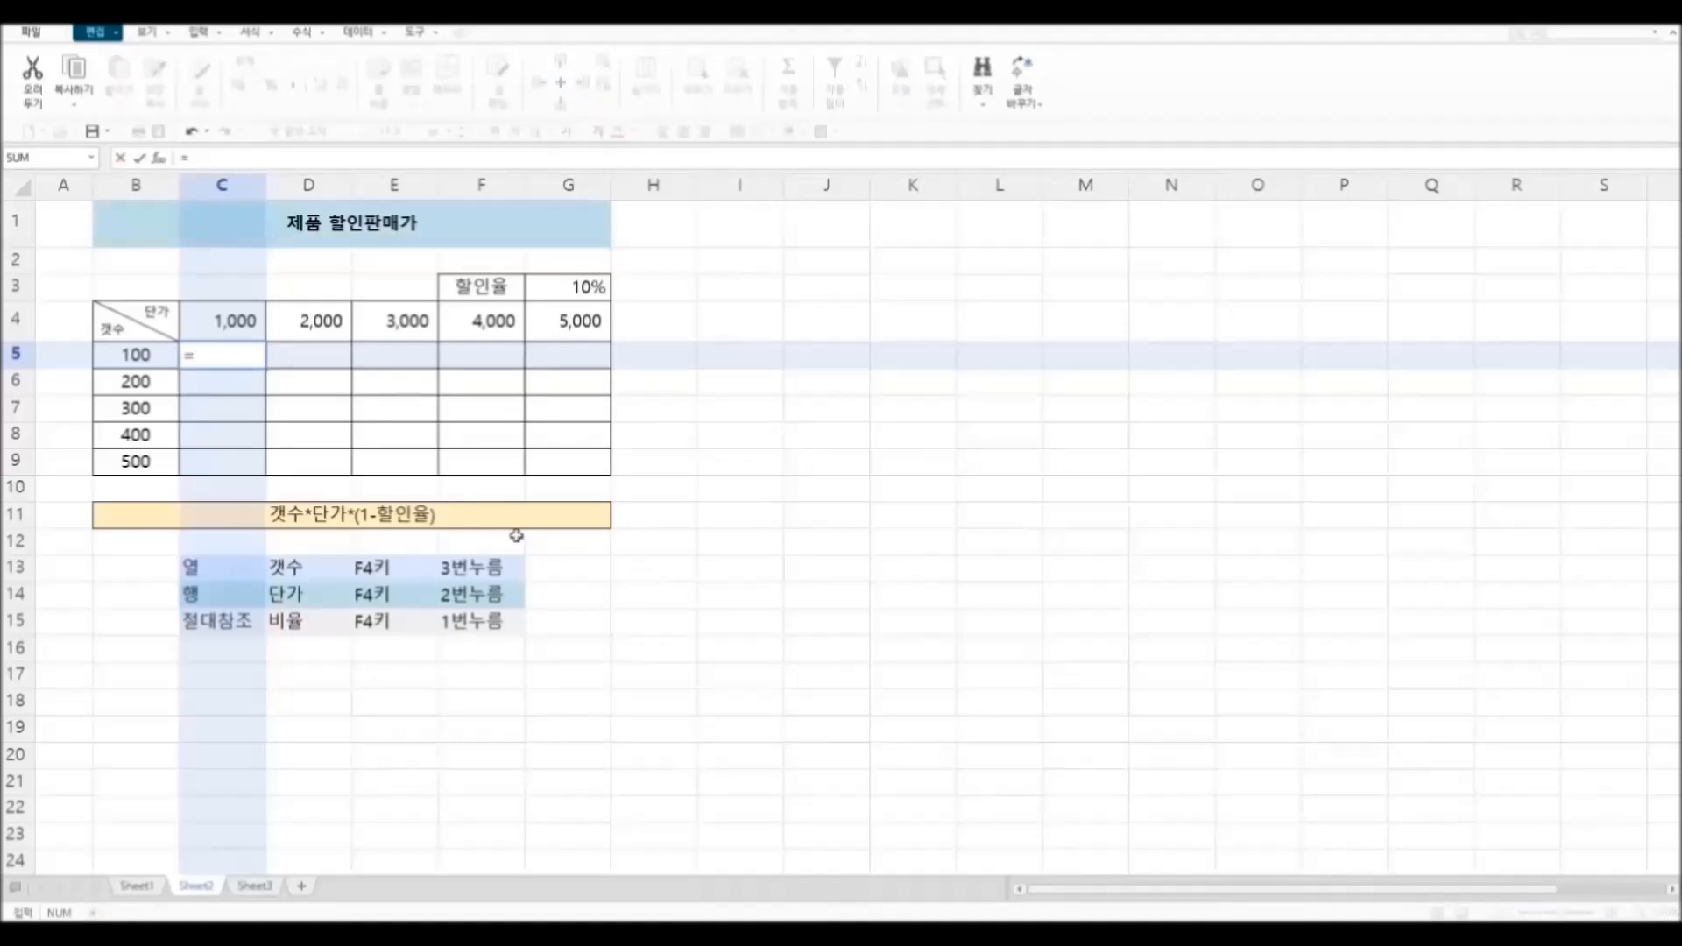
left_click(154, 358)
type("*")
left_click(243, 324)
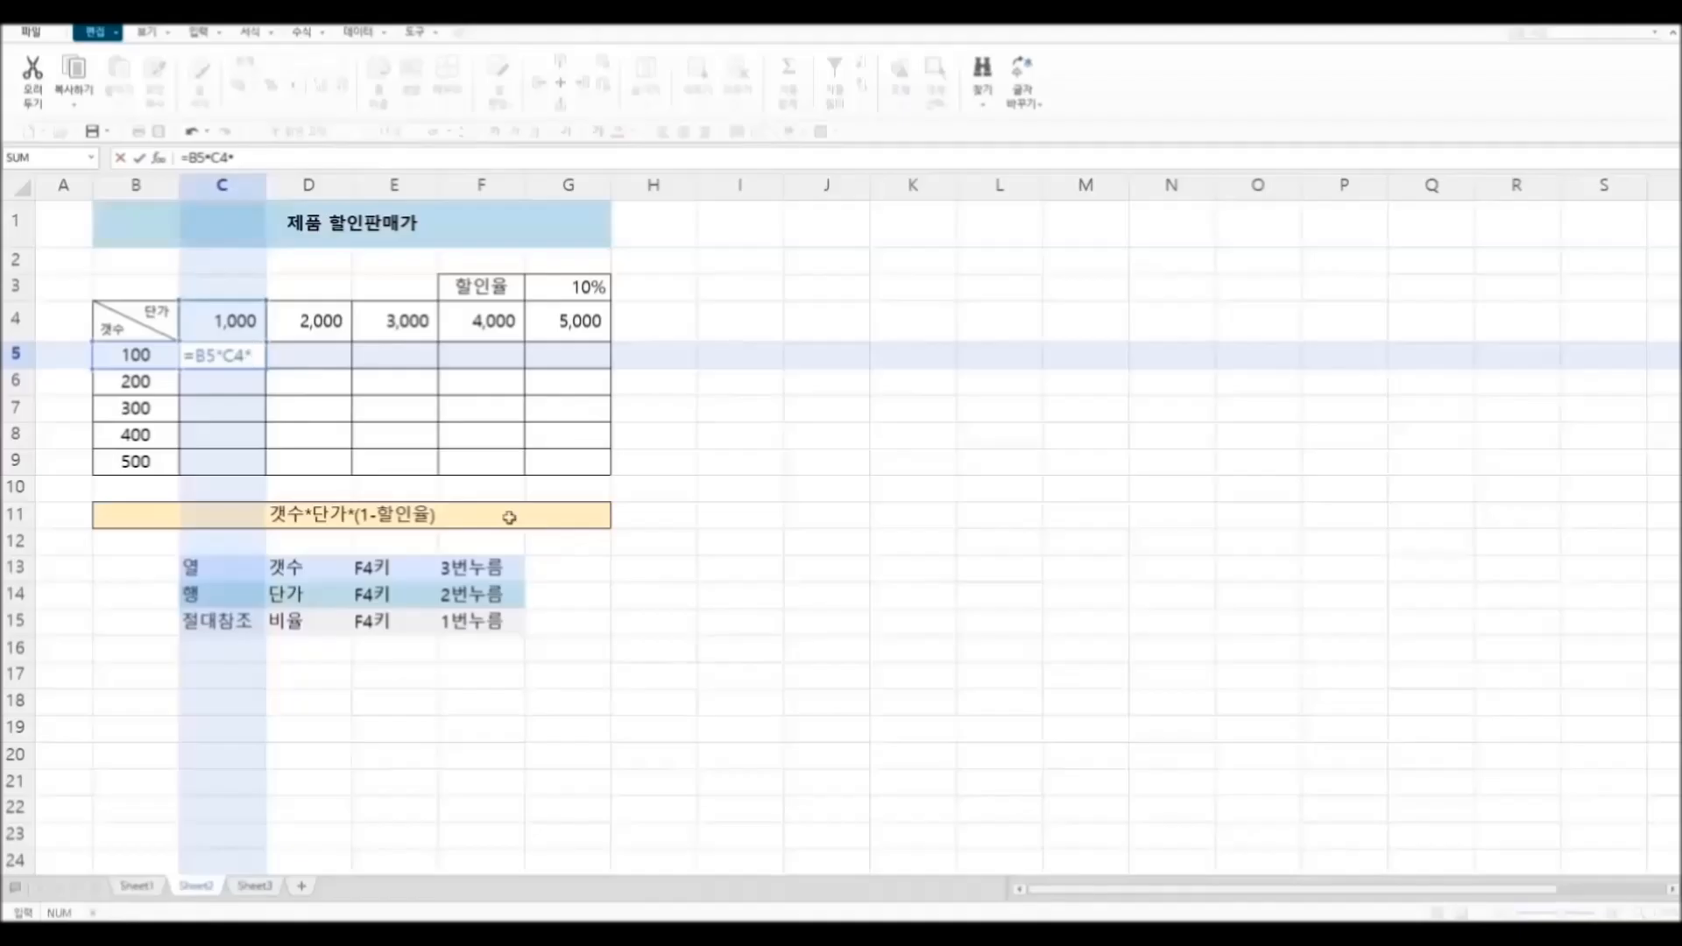
type("(1-")
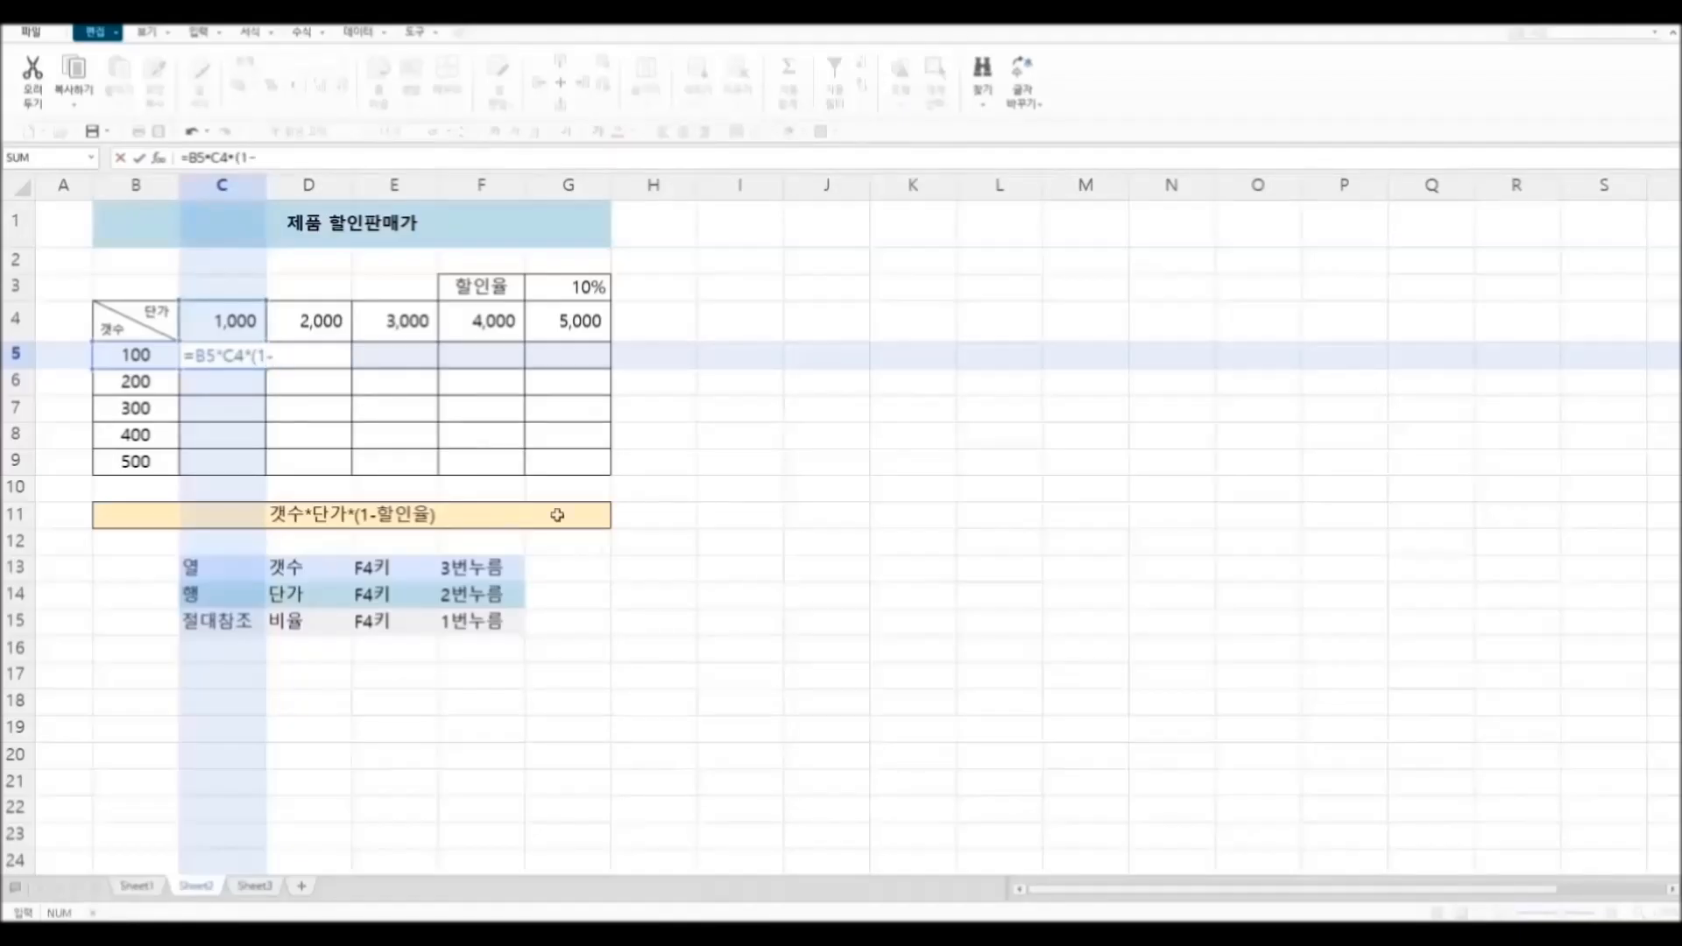
left_click(561, 282)
type(")")
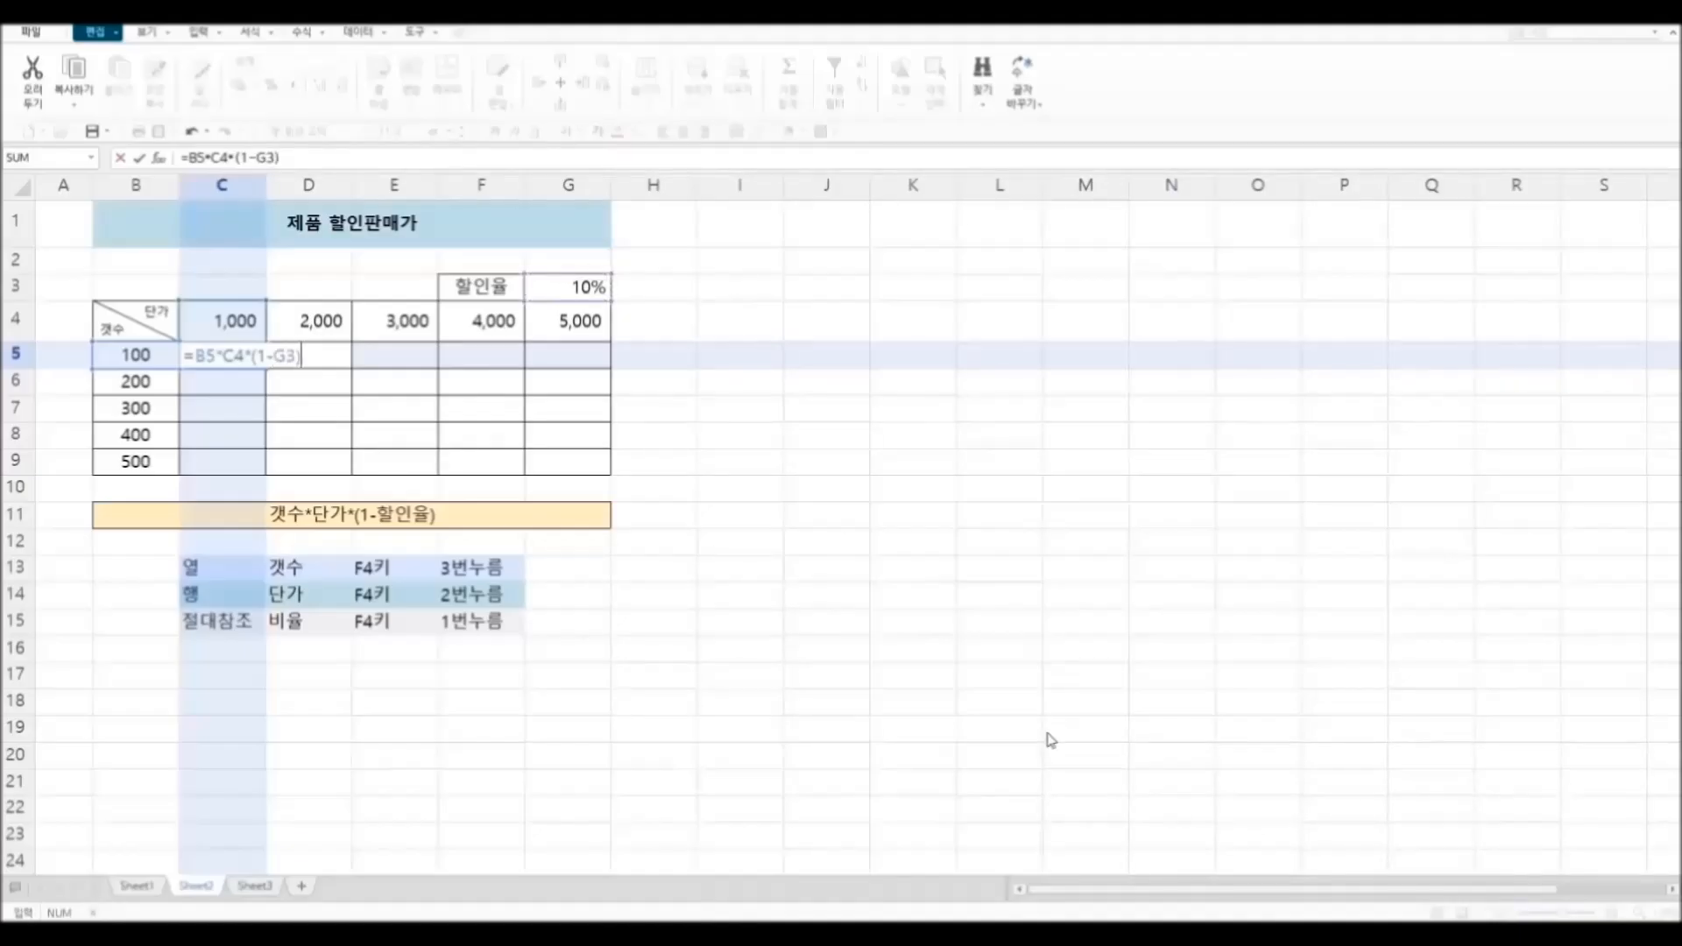
key("Return")
Step: Copy the C5 formula with relative references down to C9 and widen column C to show the full values
left_click(254, 355)
left_click_drag(266, 368, 262, 463)
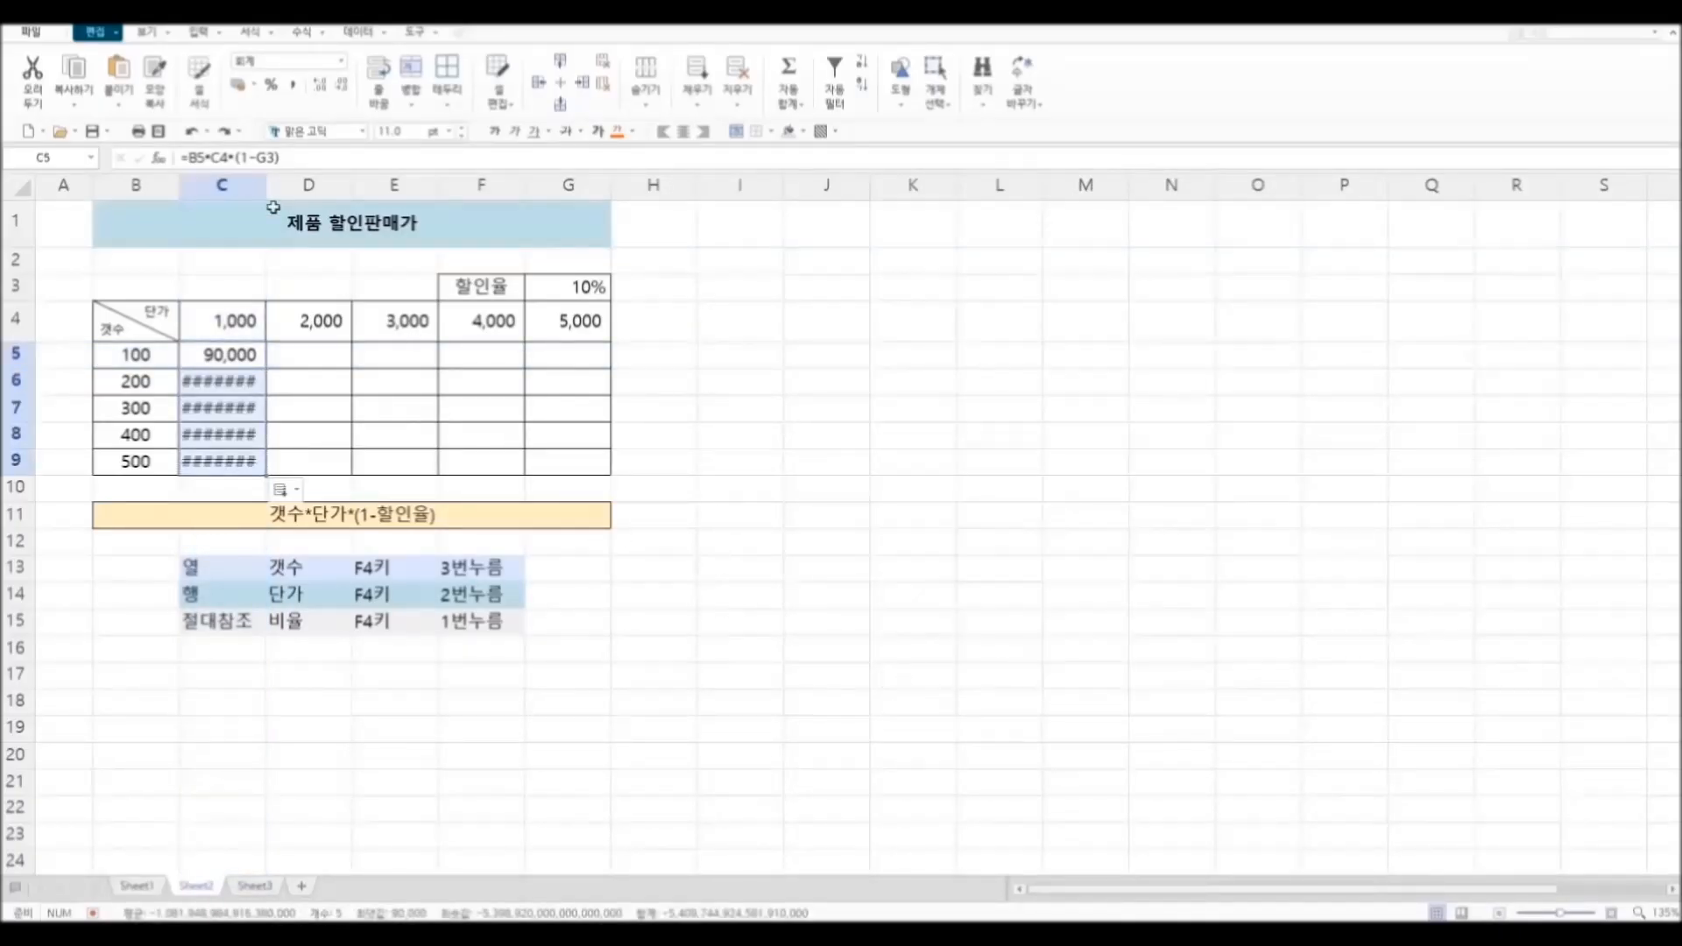
left_click_drag(265, 185, 411, 190)
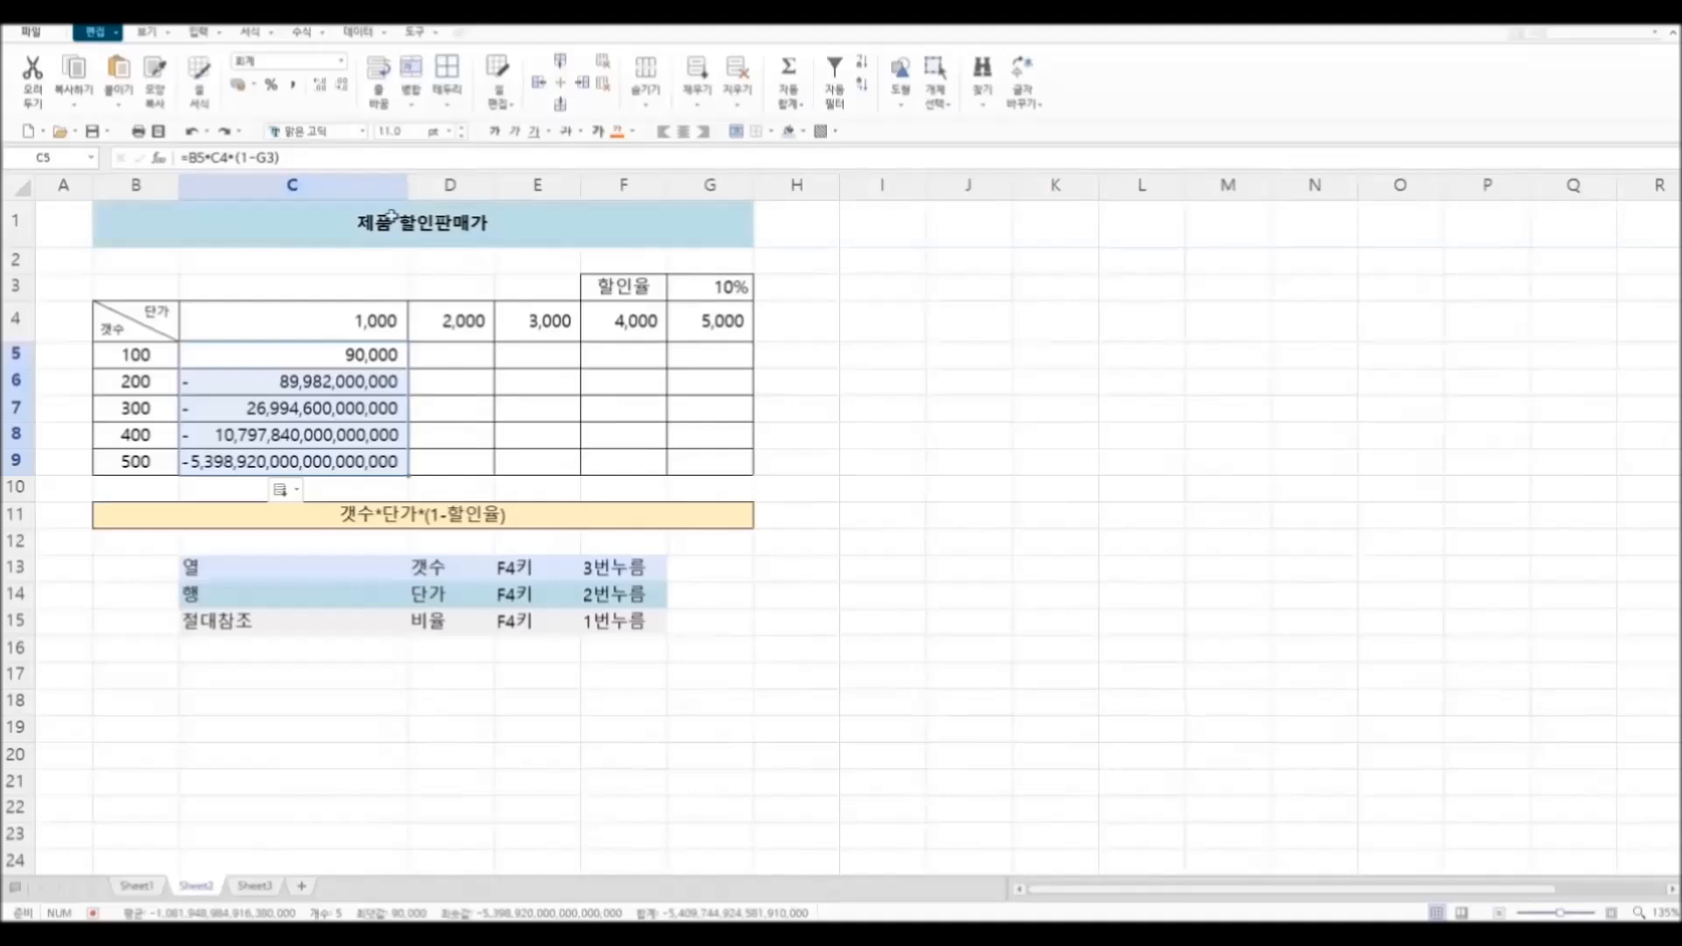
Step: Undo the widening of column C and the formula copies in C6 to C9
left_click(191, 131)
left_click(191, 131)
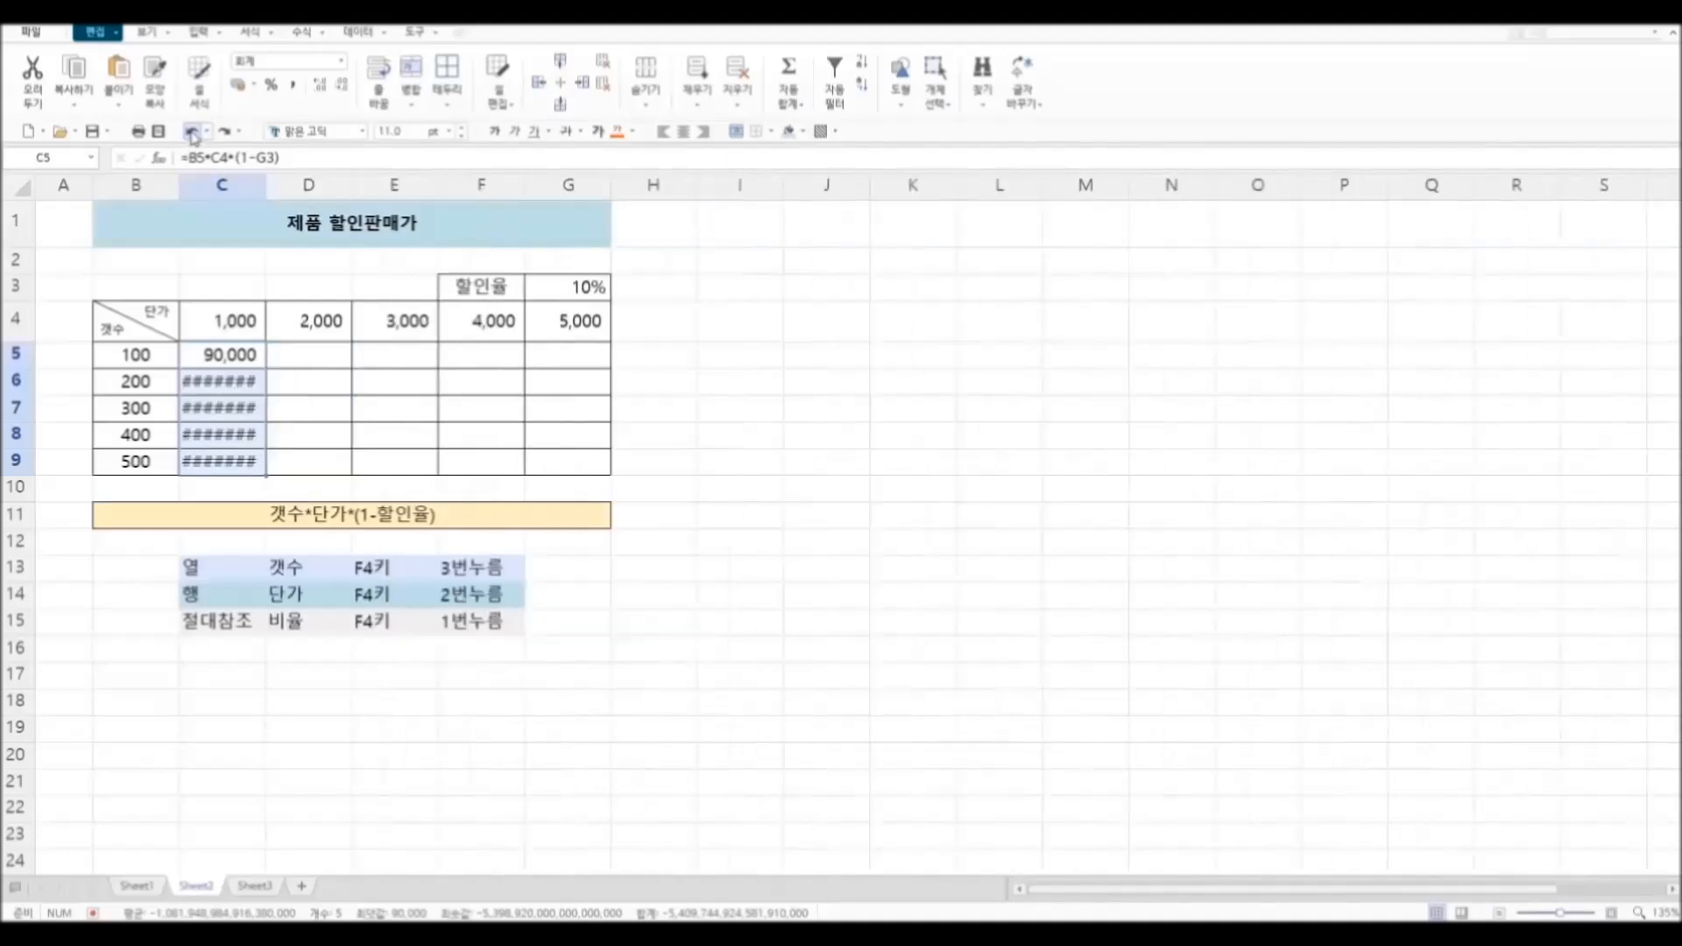
left_click(191, 131)
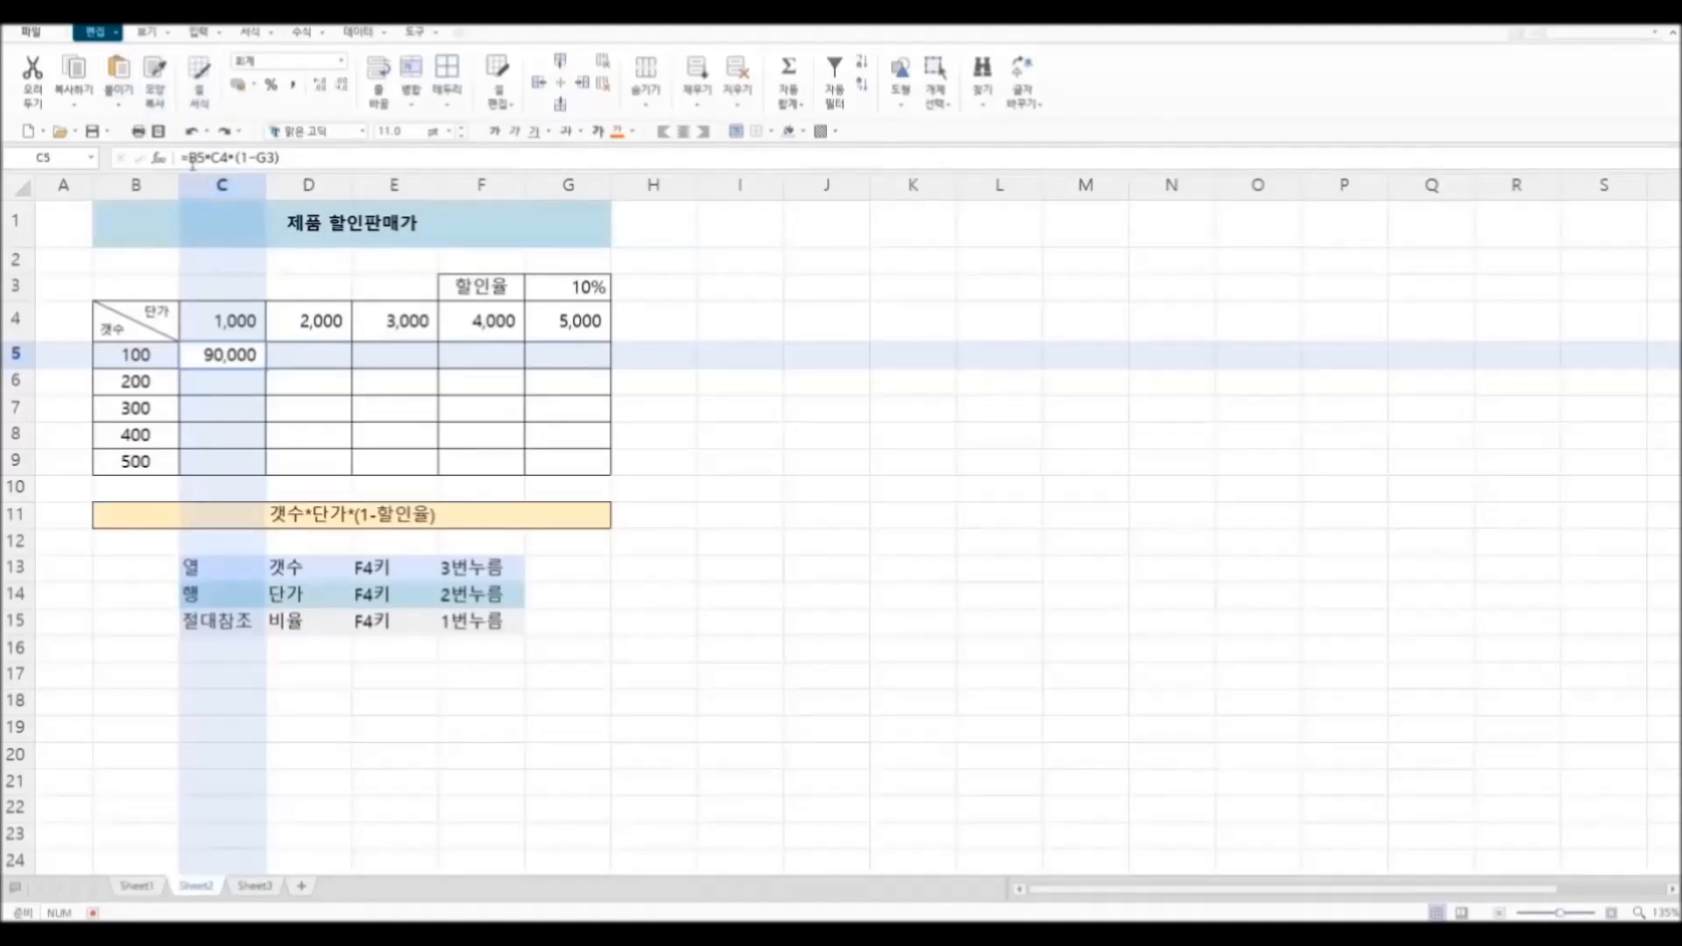
Step: Change the references in the C5 formula to mixed and absolute ones, making it =$B5*C$4*(1-$G$3)
double_click(191, 159)
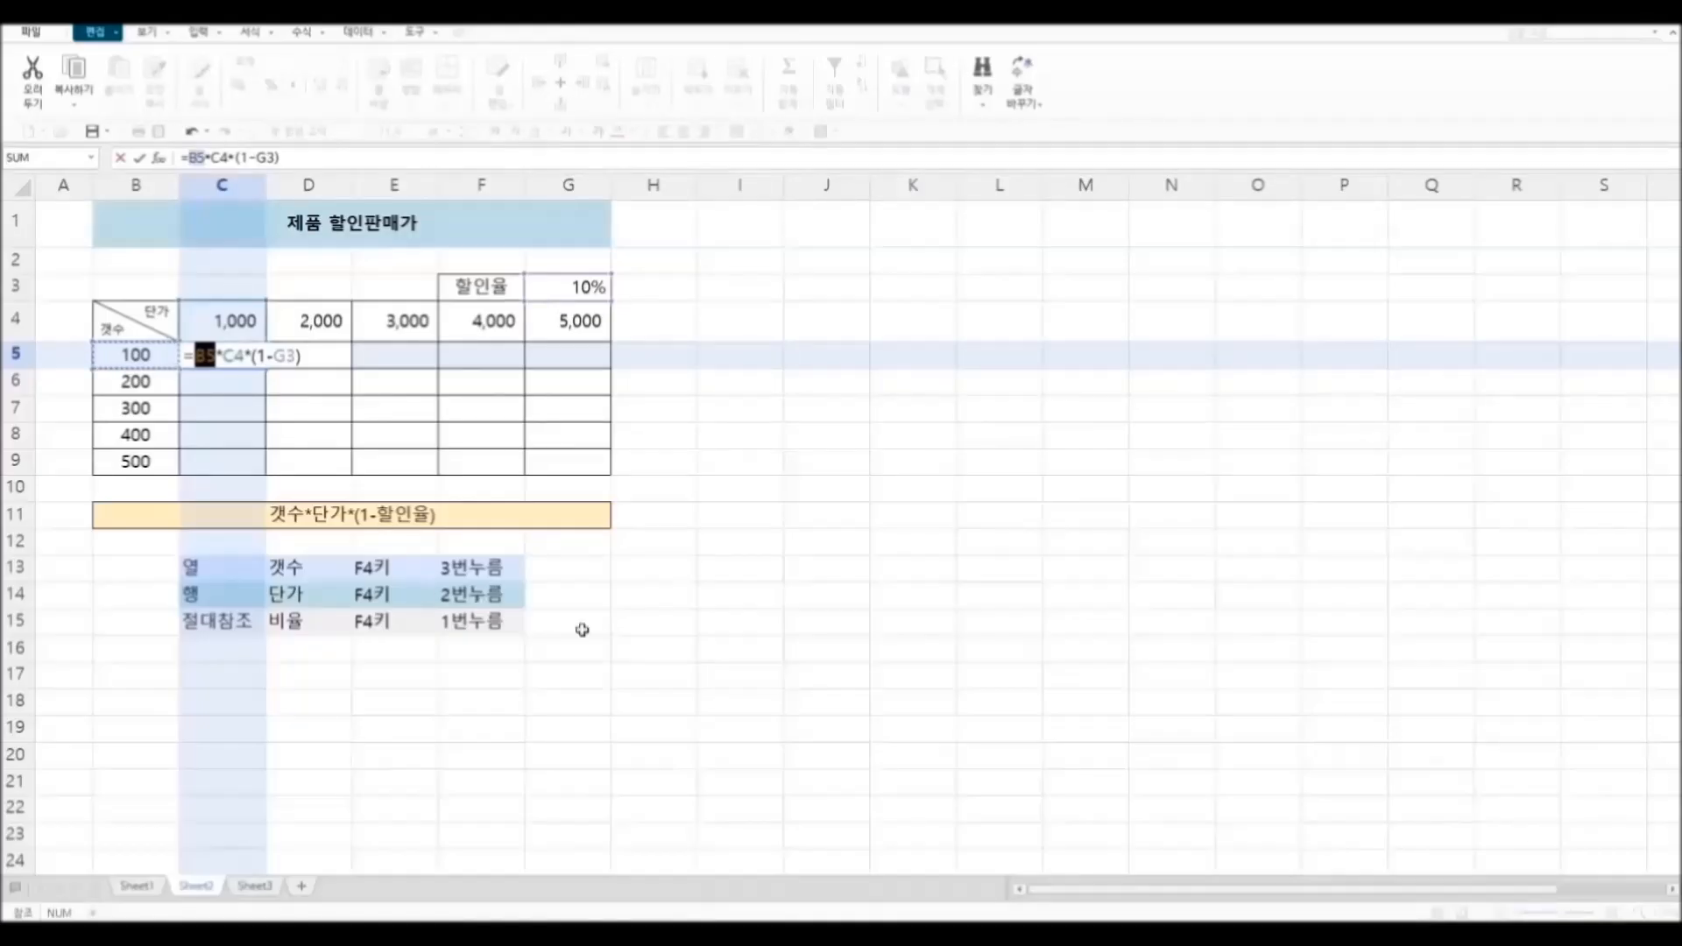
key("F4")
key("F4")
key("F4")
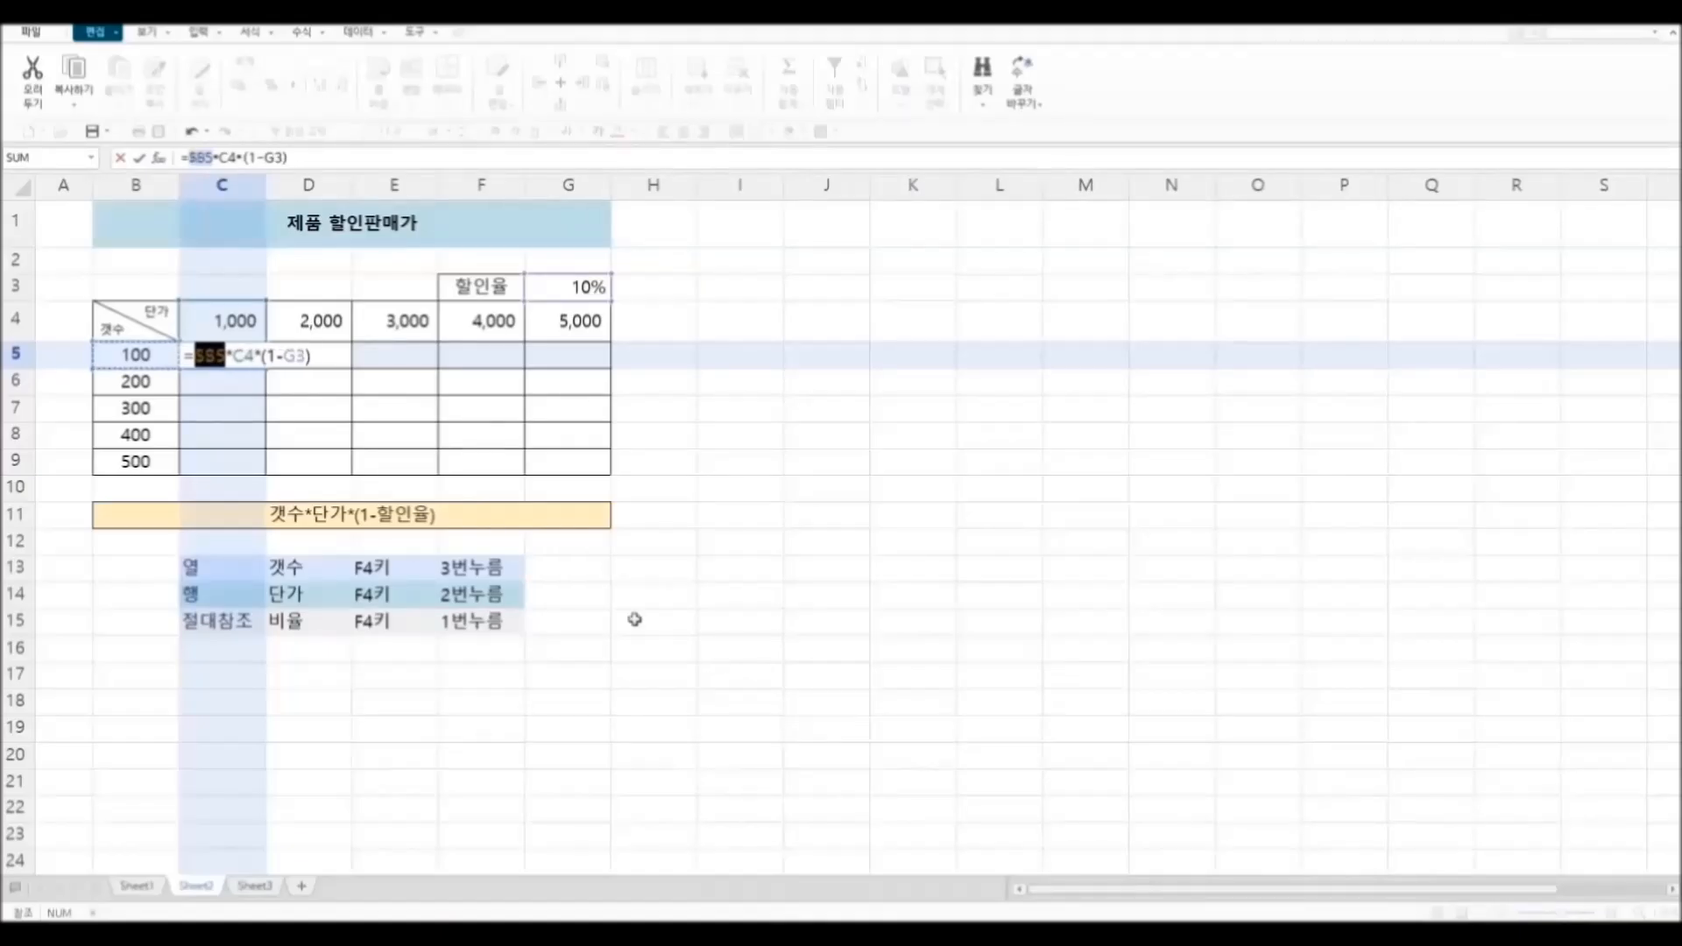
left_click(222, 158)
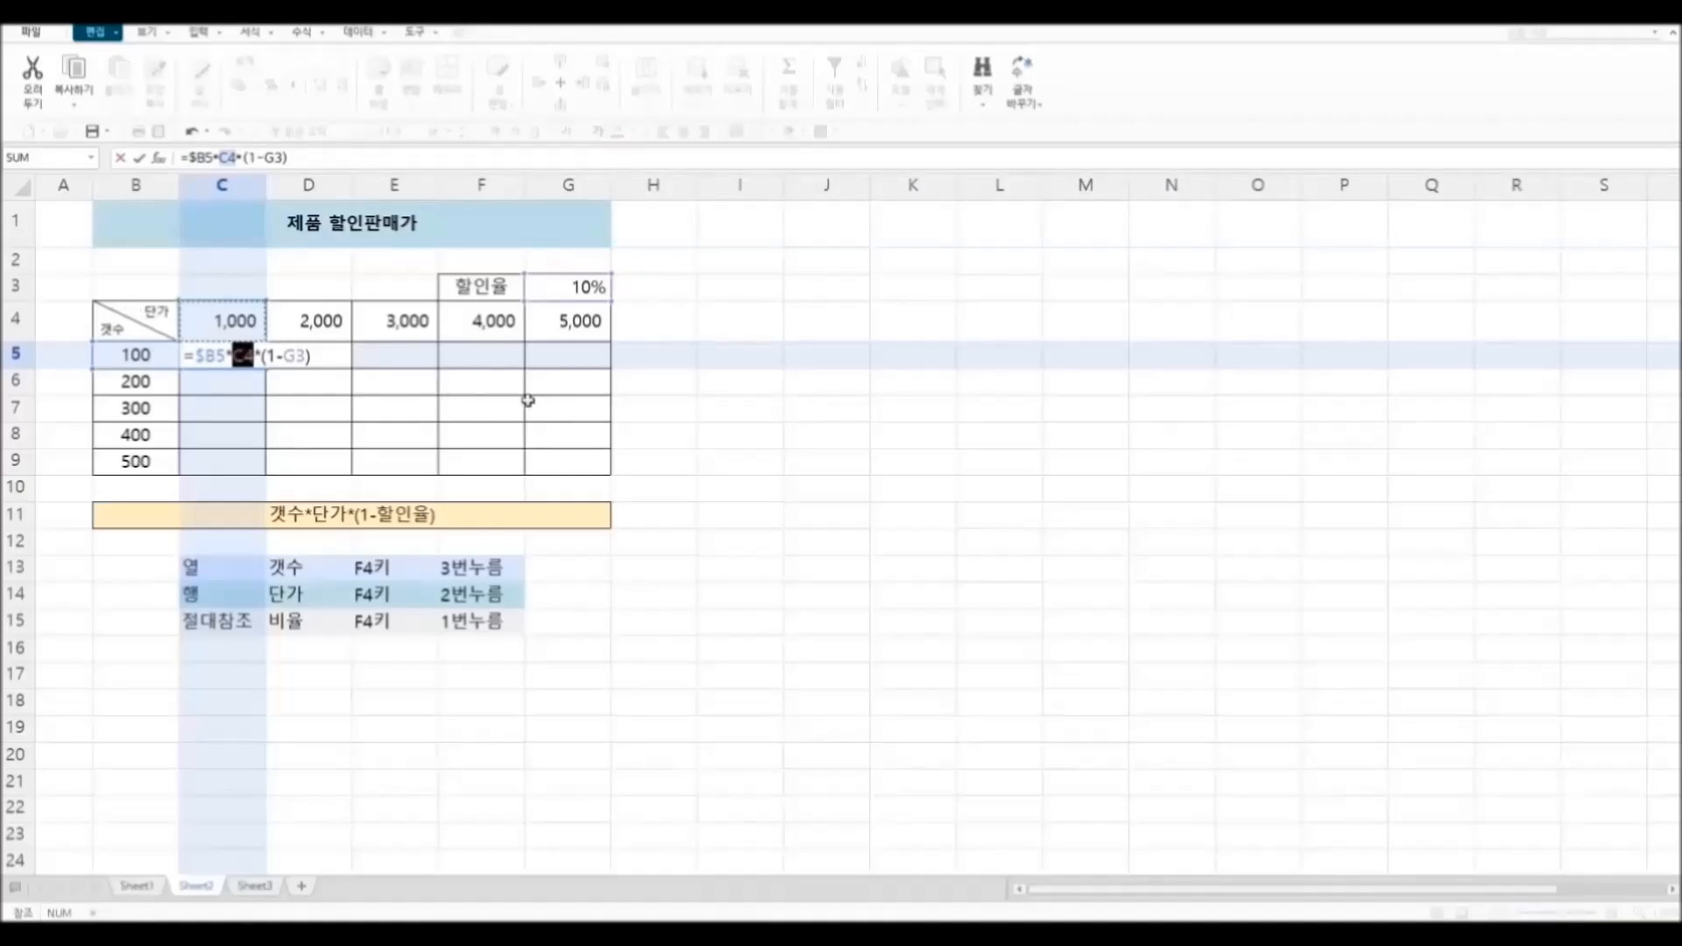
key("F4")
key("F4")
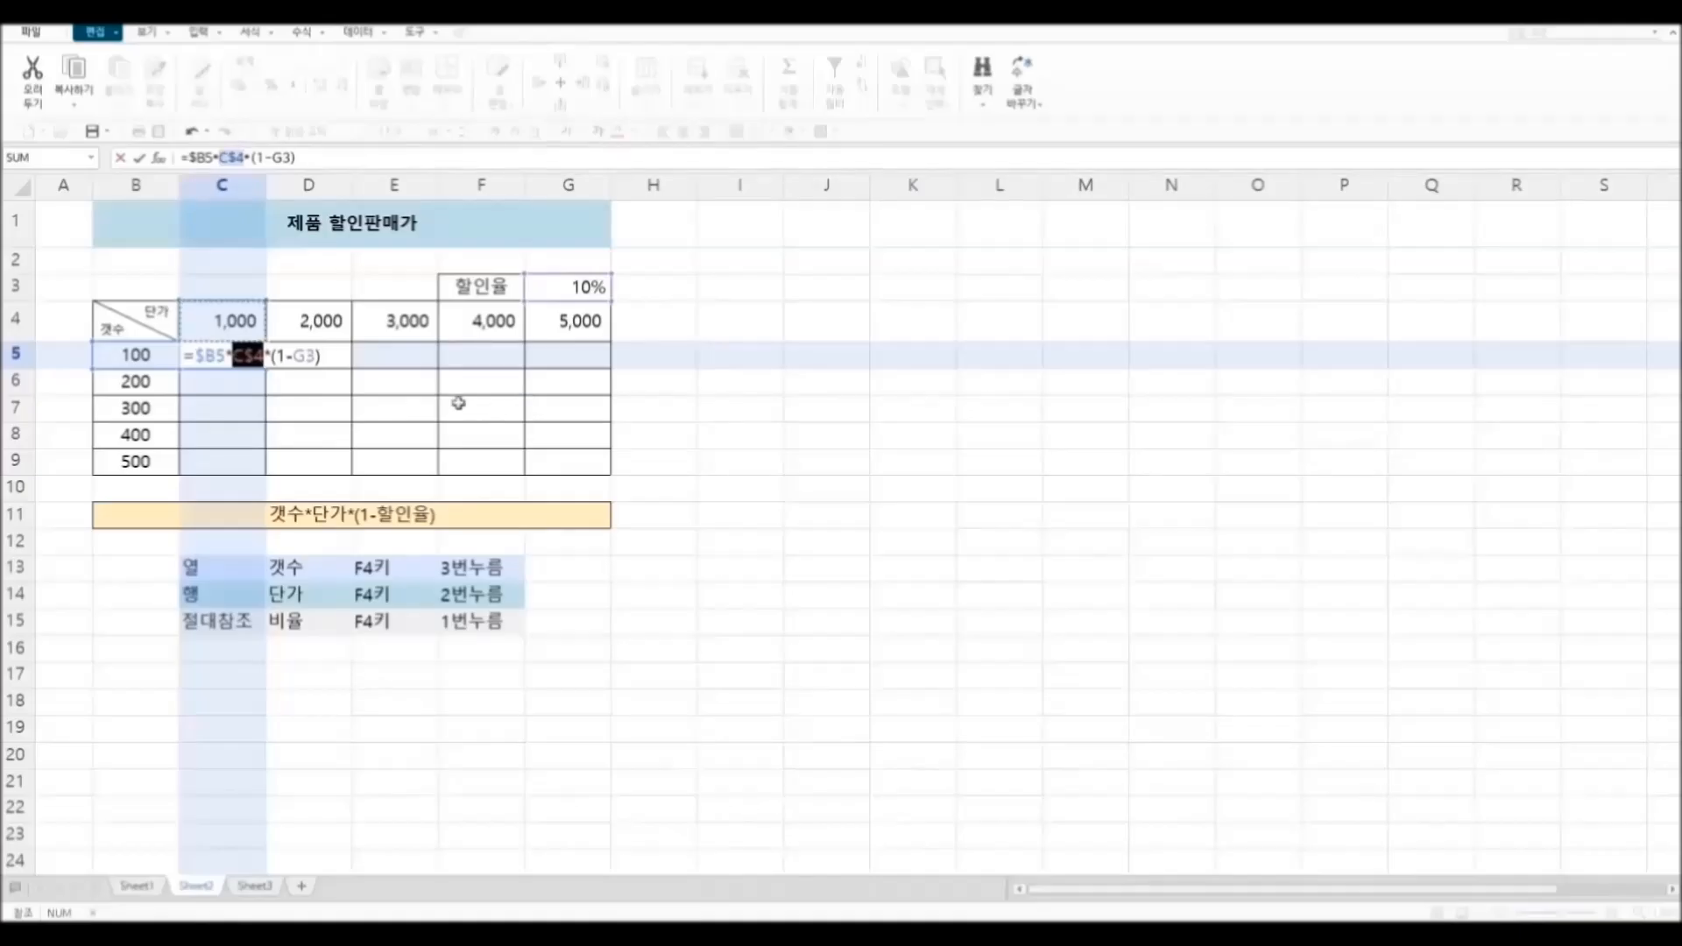
double_click(284, 158)
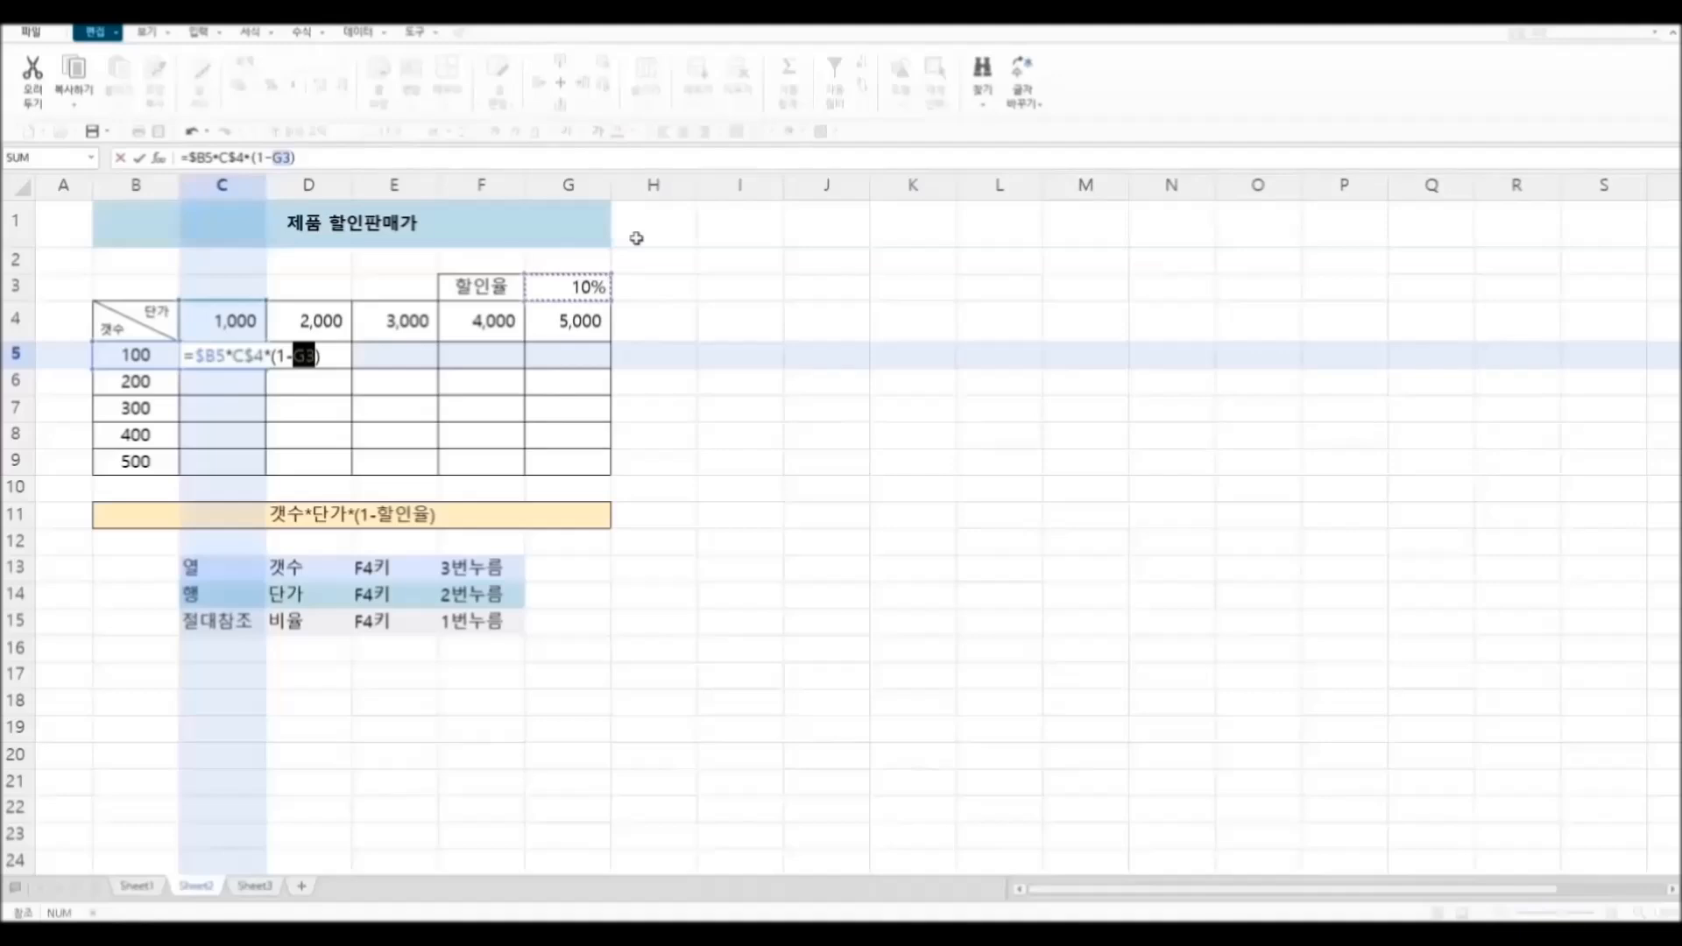
key("F4")
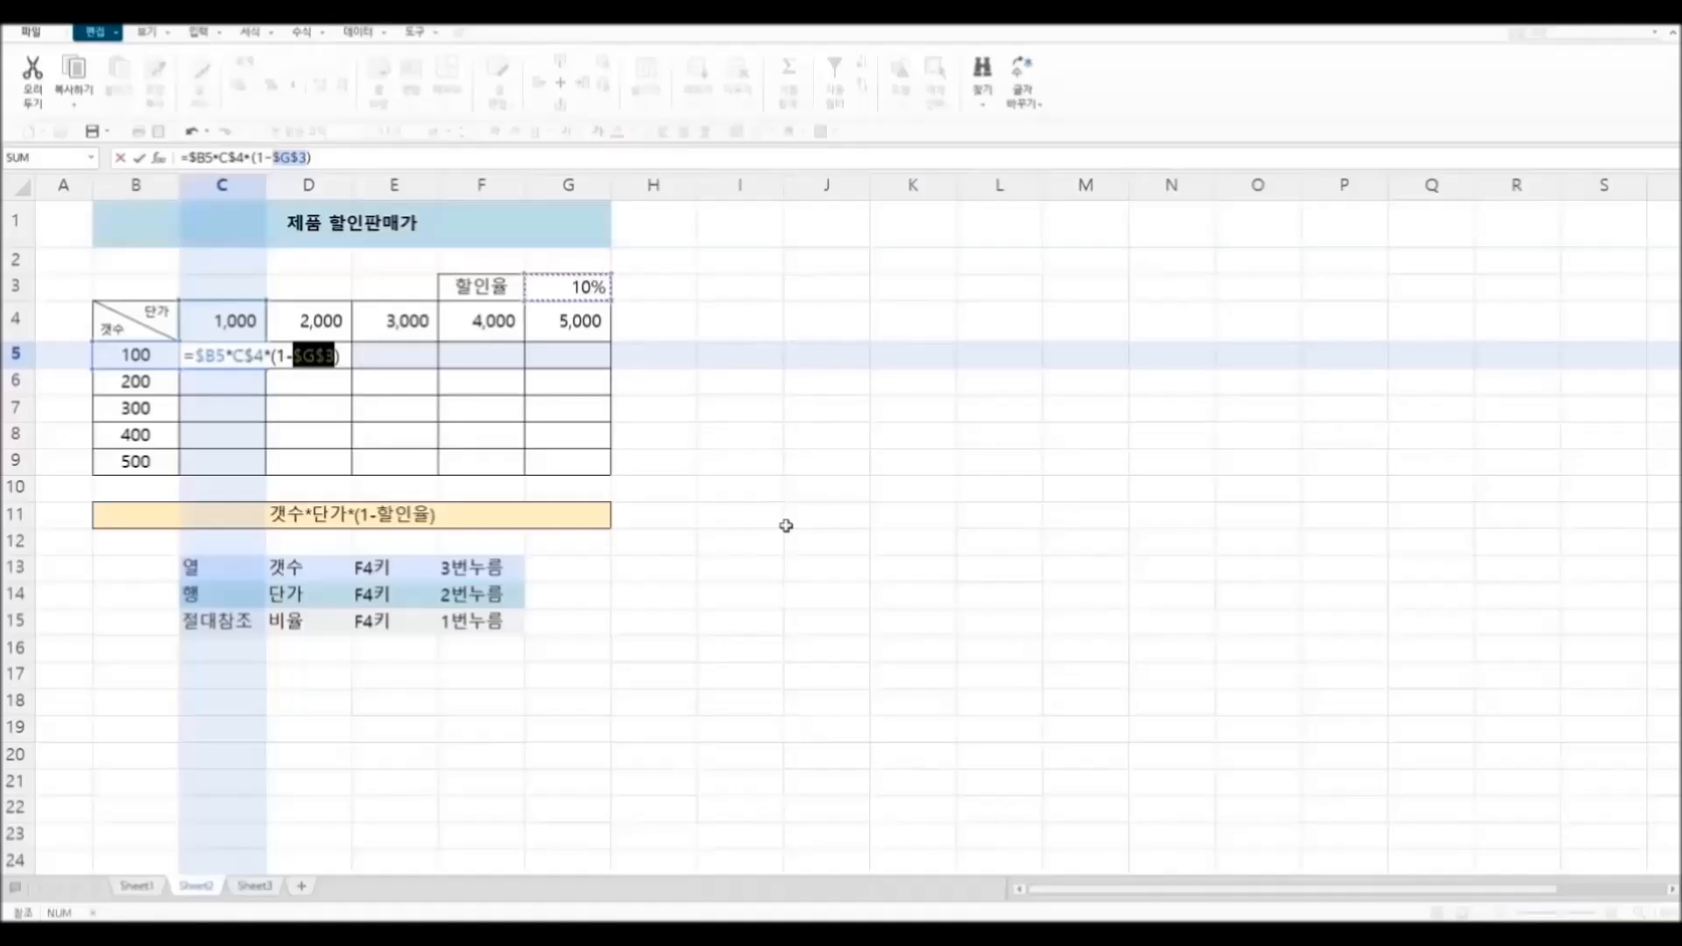
key("Return")
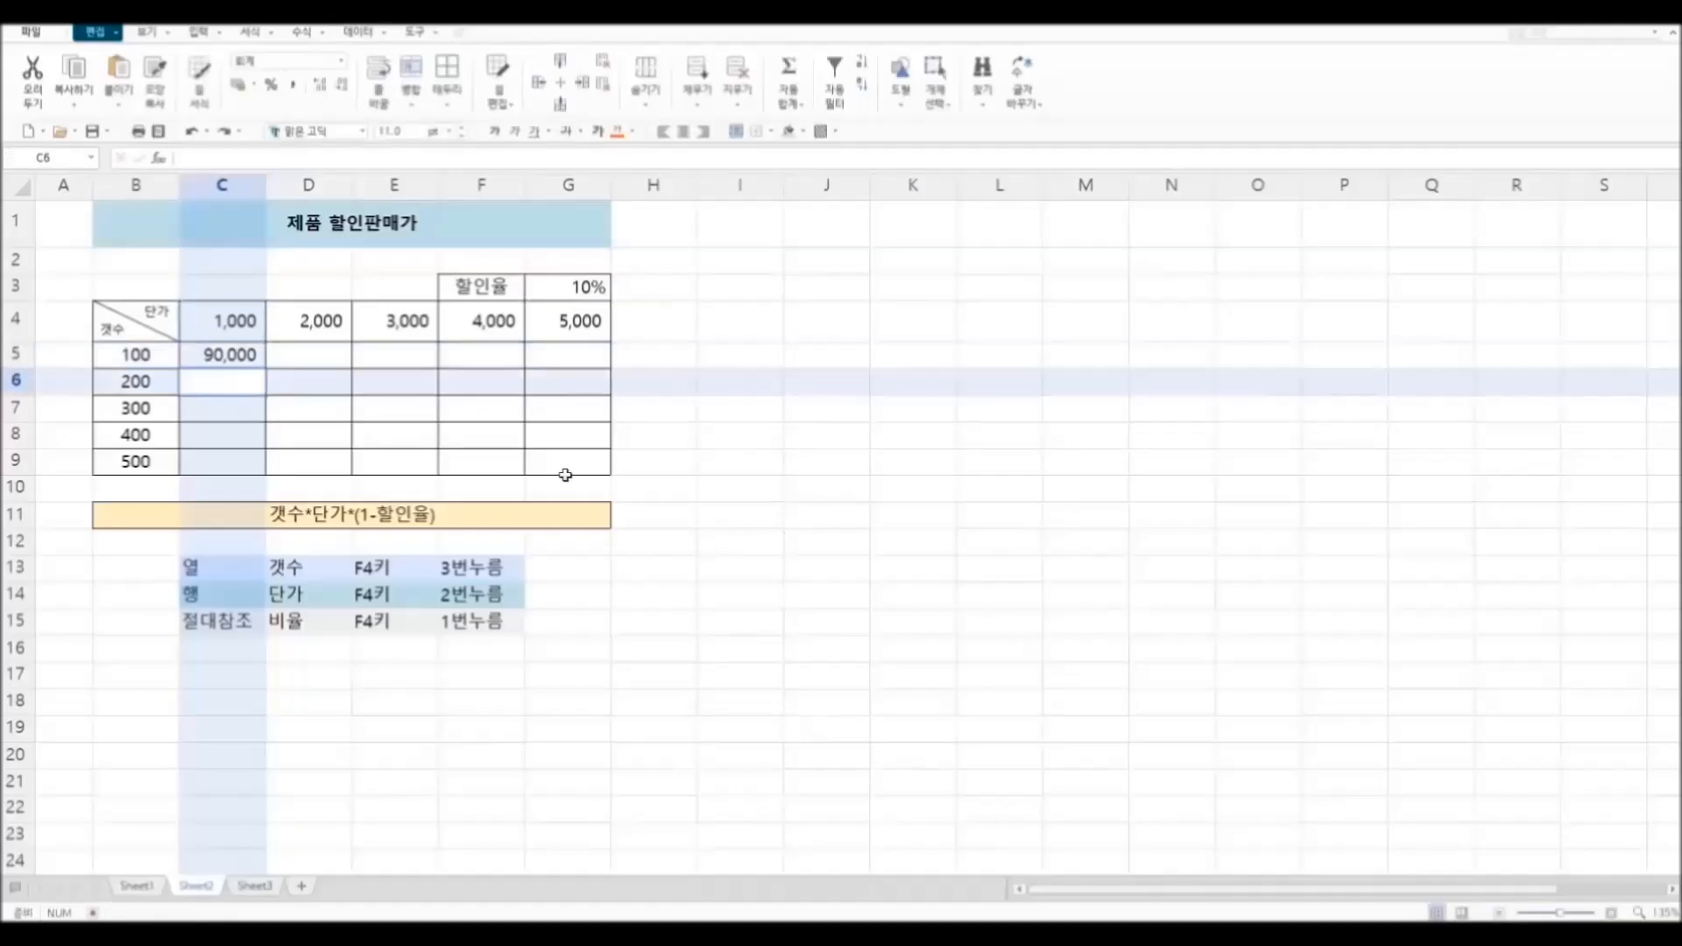
Step: Copy the C5 formula down to row 9 and across to column G, and widen columns C to G to fit the values
left_click(245, 350)
left_click_drag(265, 369, 254, 463)
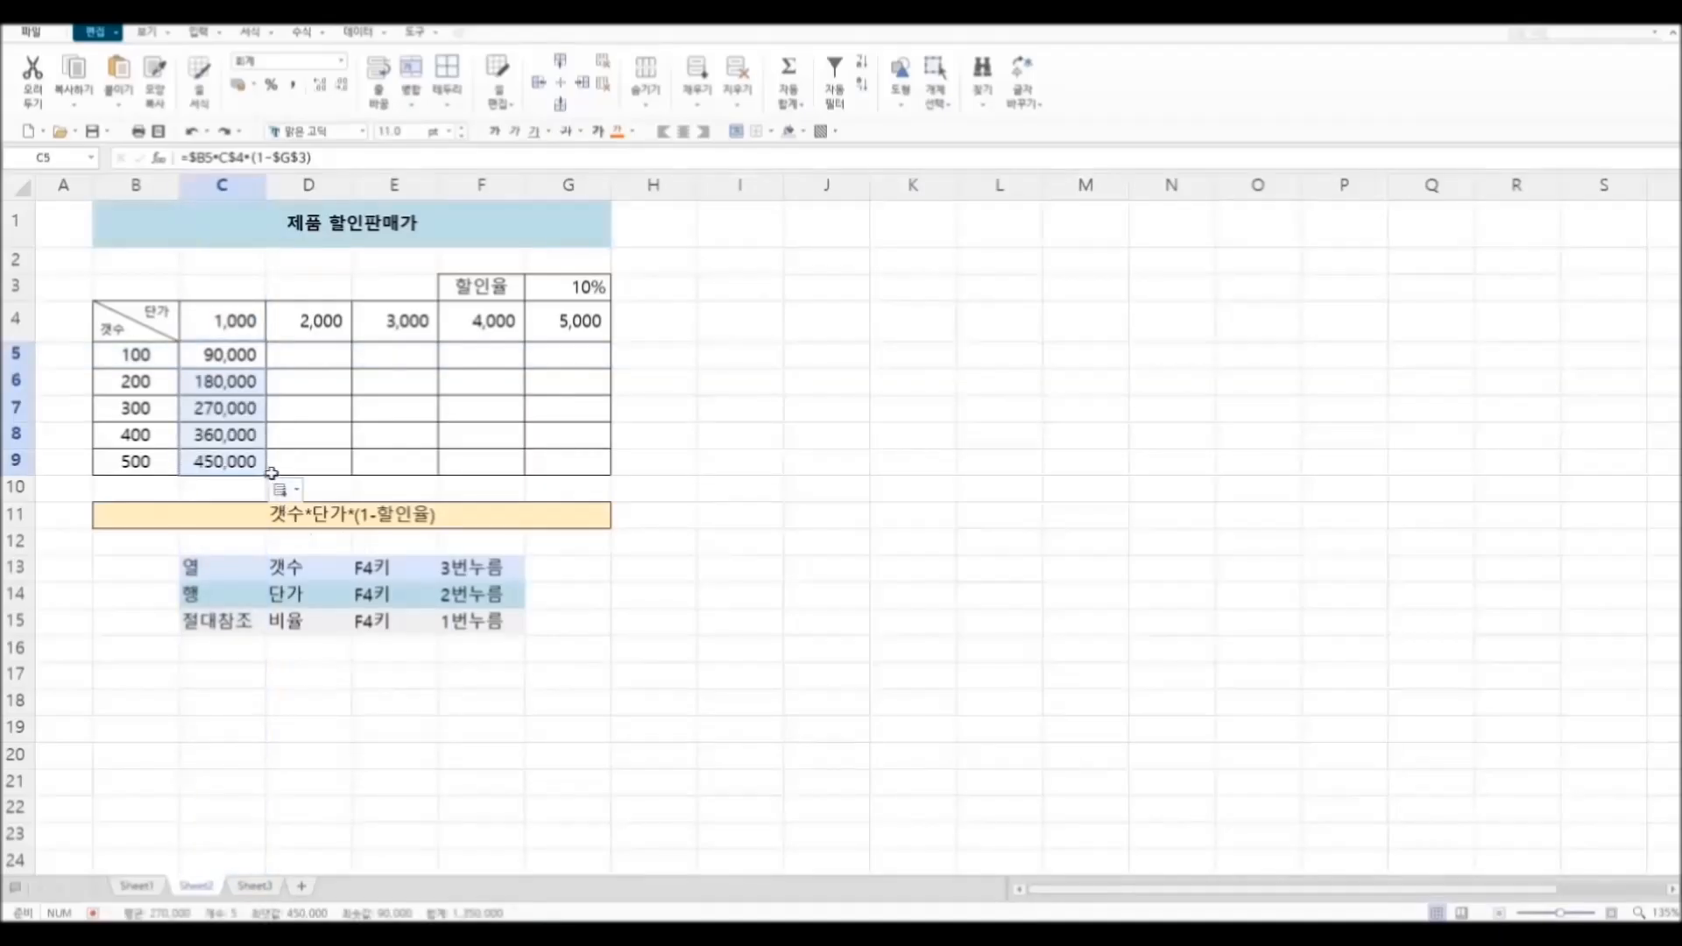
left_click_drag(266, 475, 574, 473)
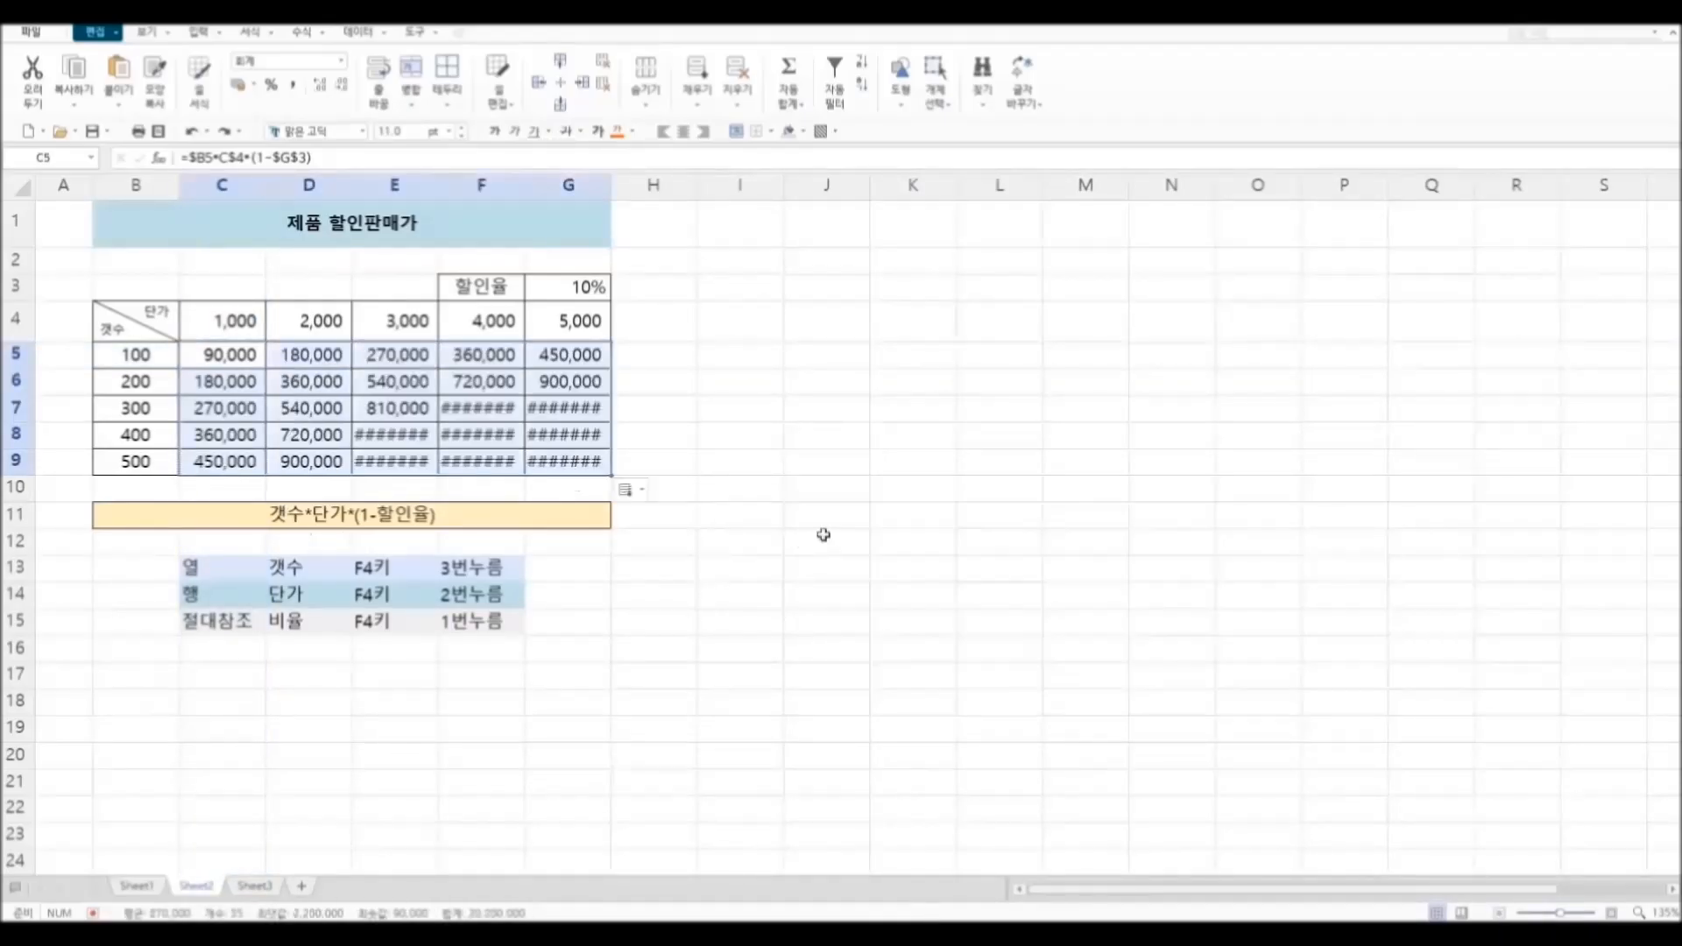
left_click_drag(224, 185, 644, 188)
left_click(996, 542)
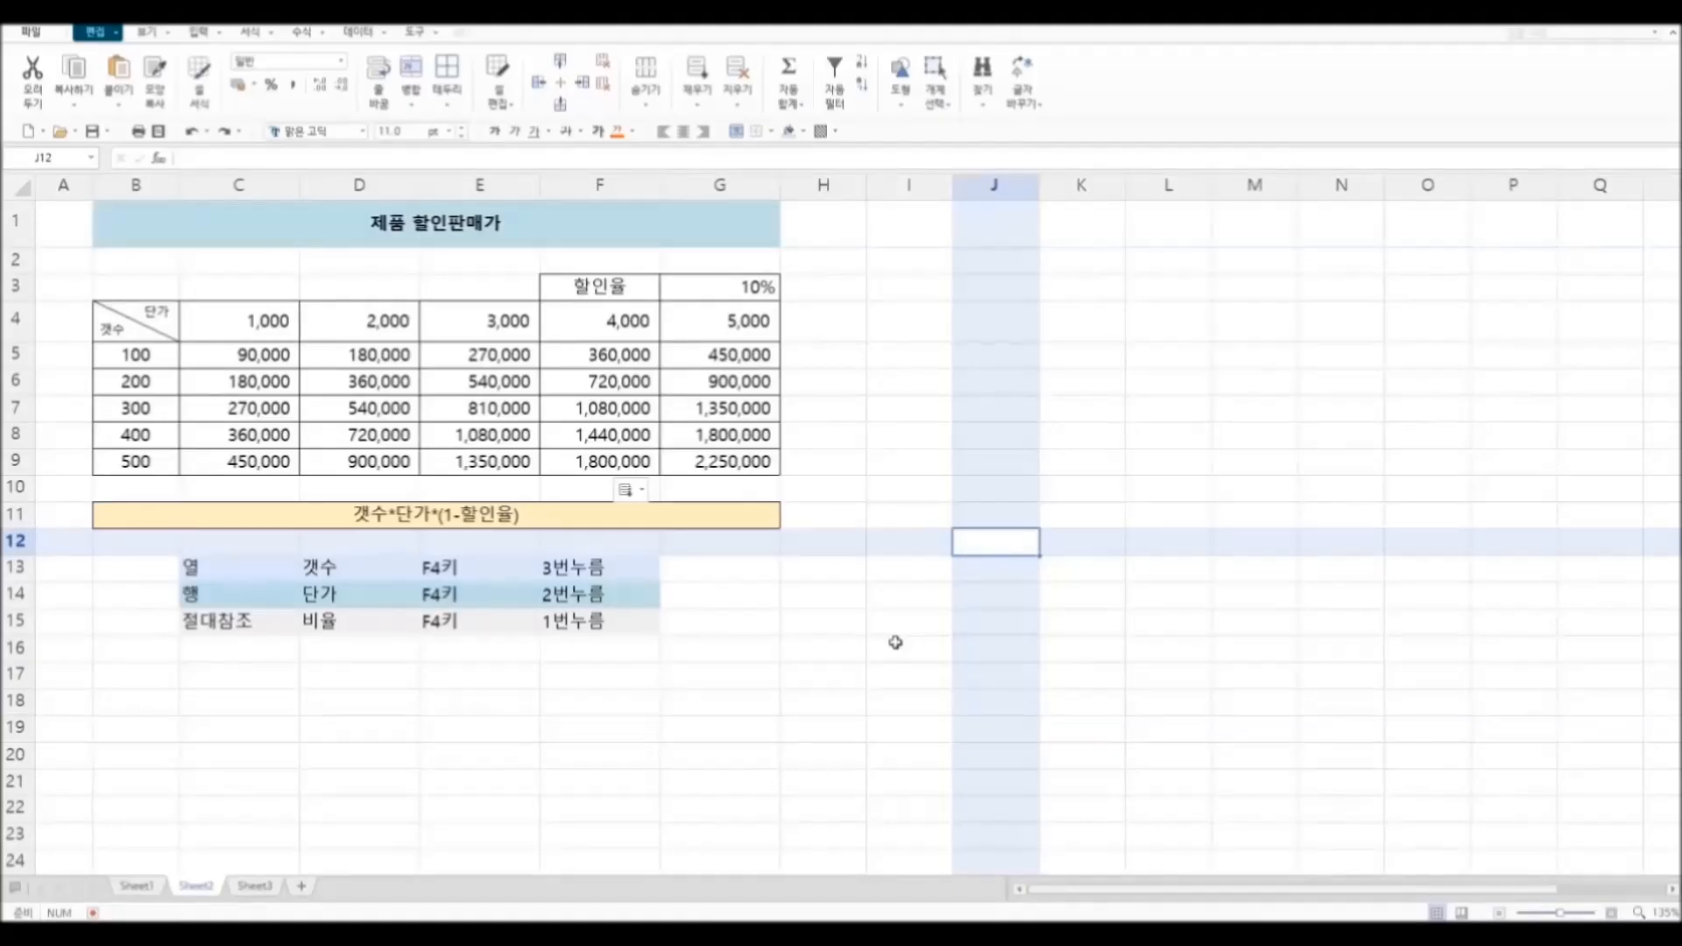
left_click(903, 680)
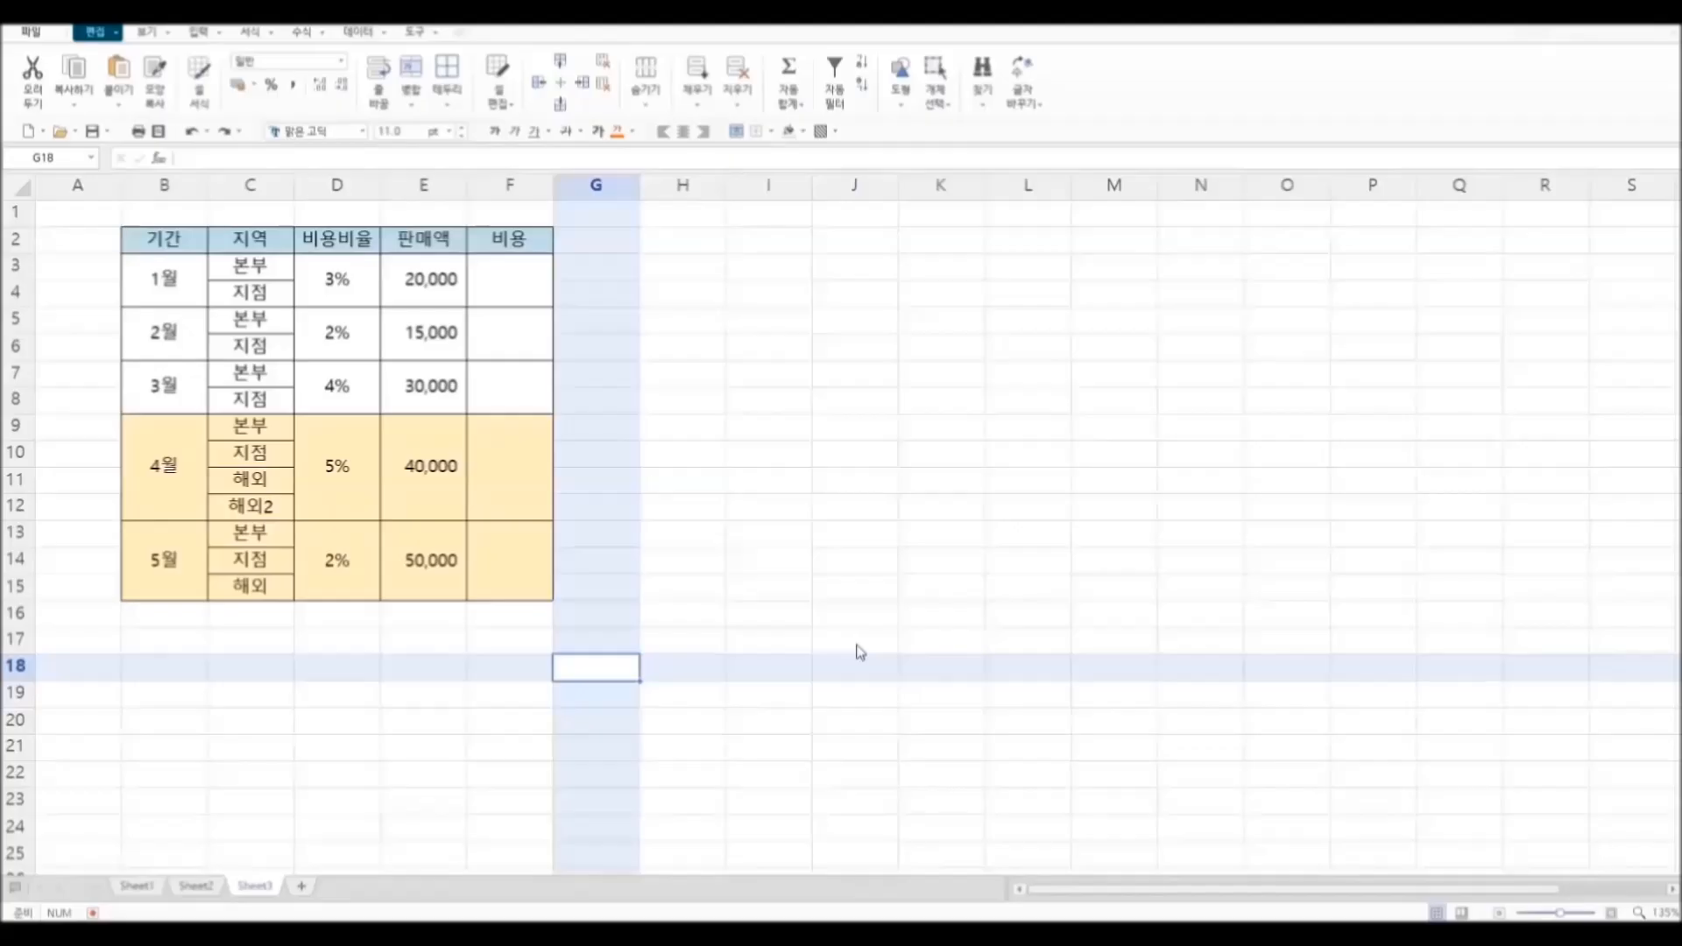
Step: Enter =D3*E3 in F3 of Sheet3 as the 비용 for 1월
left_click_drag(513, 285, 522, 380)
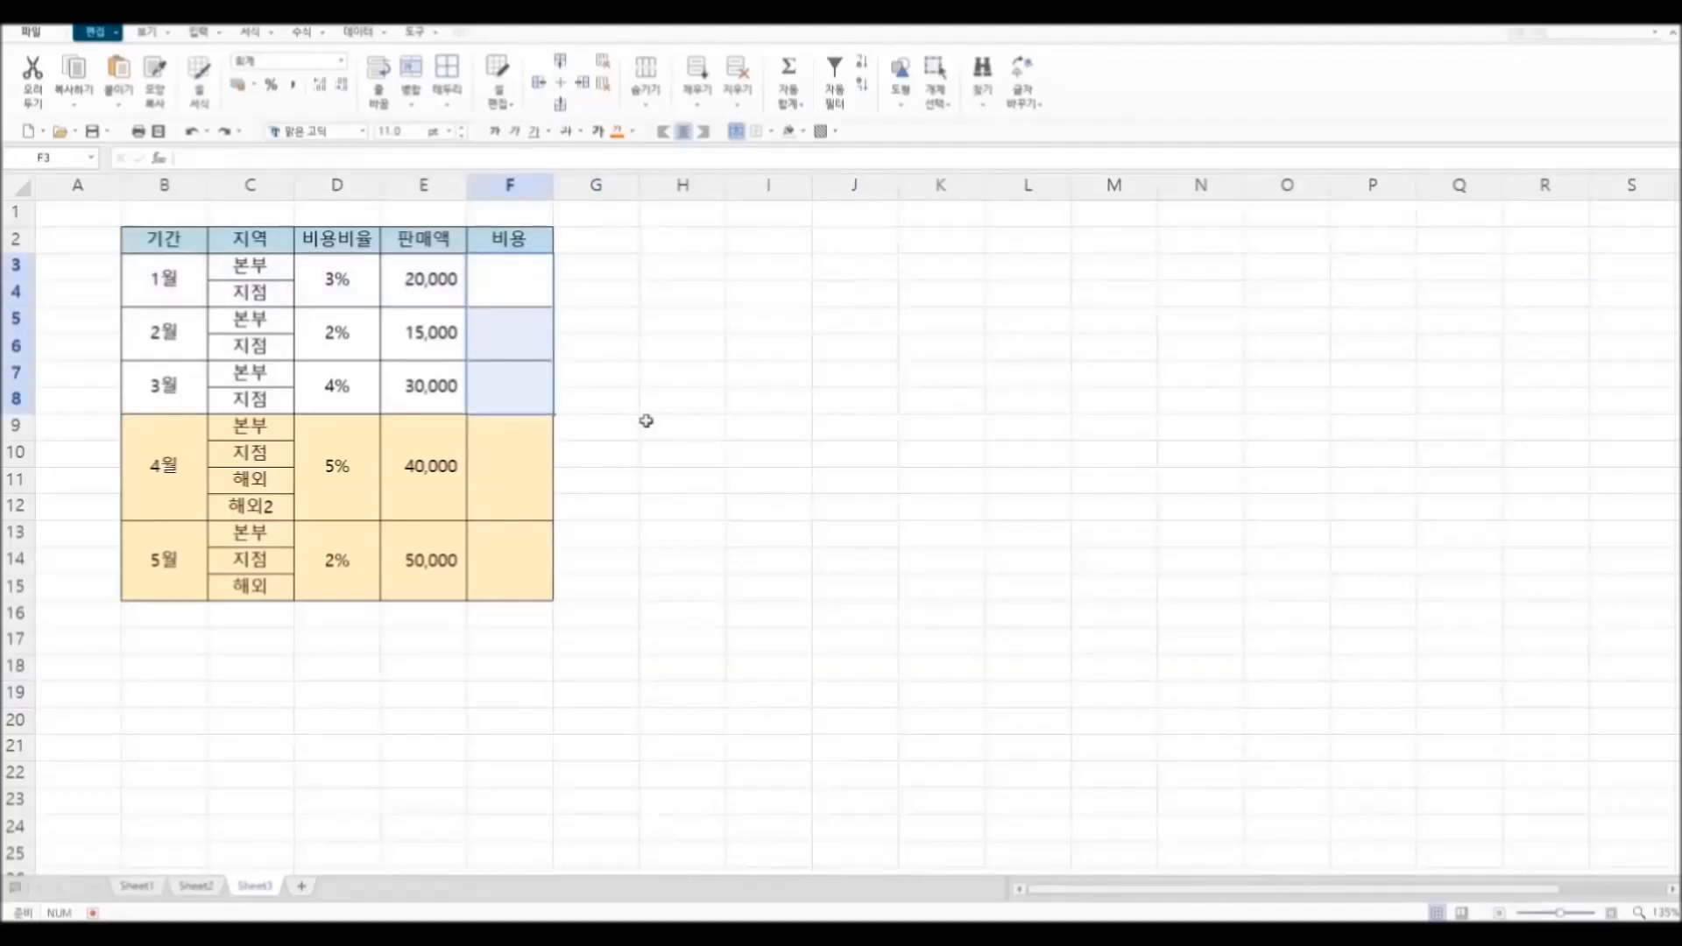
left_click(531, 447)
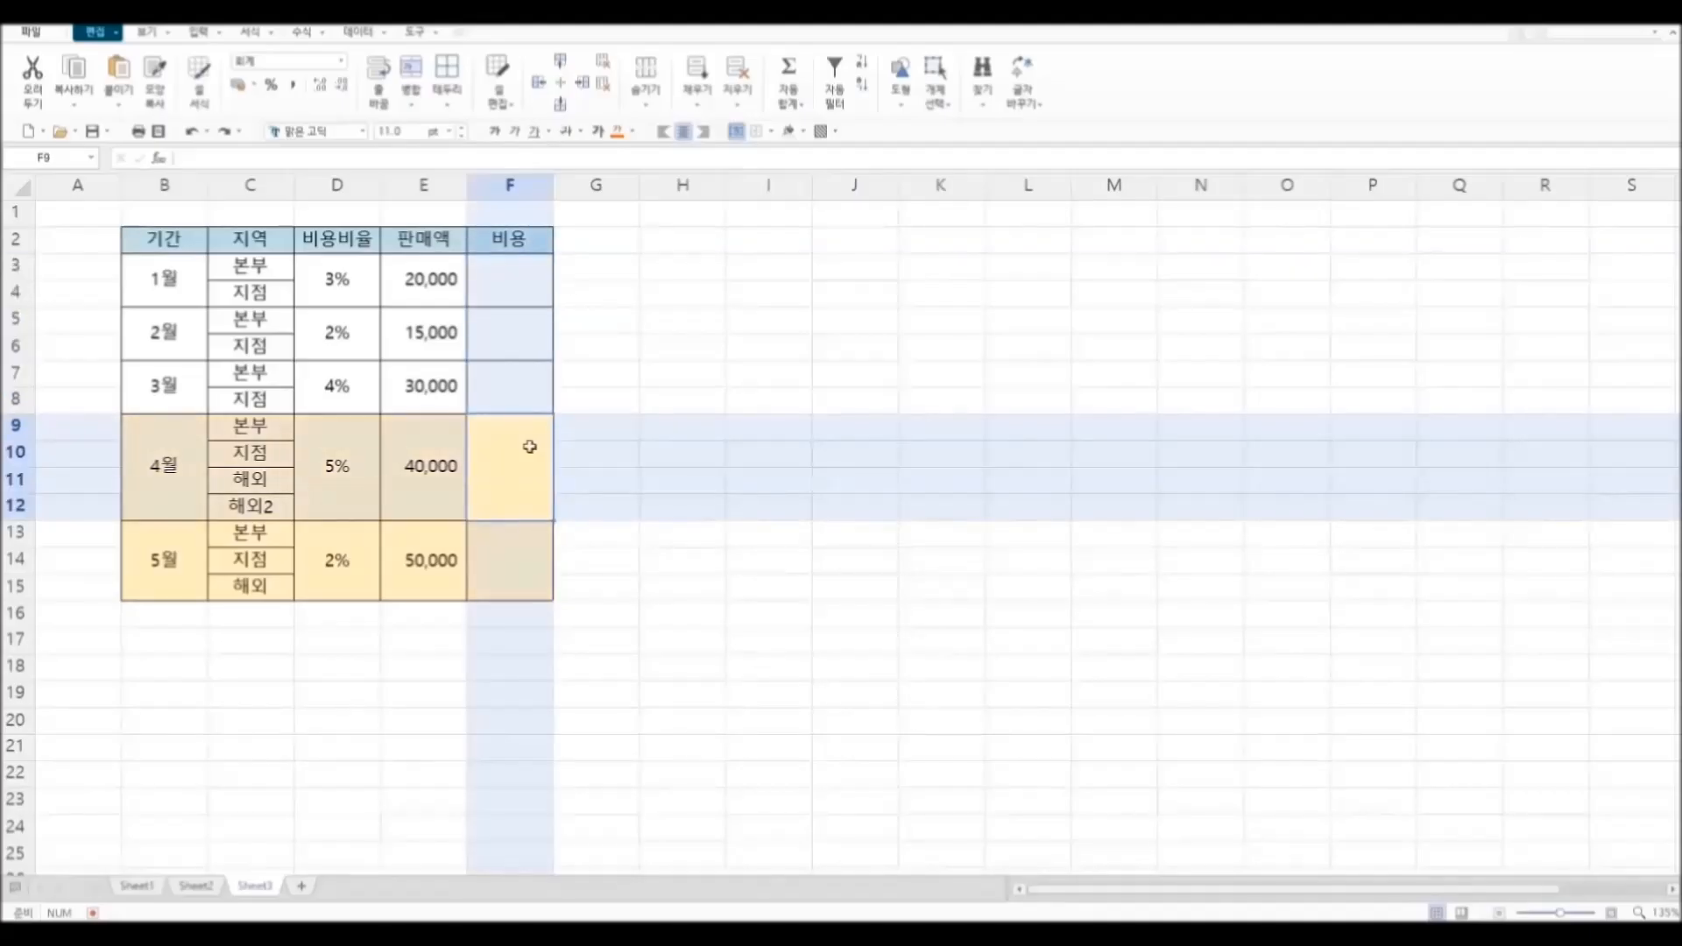
left_click(506, 558)
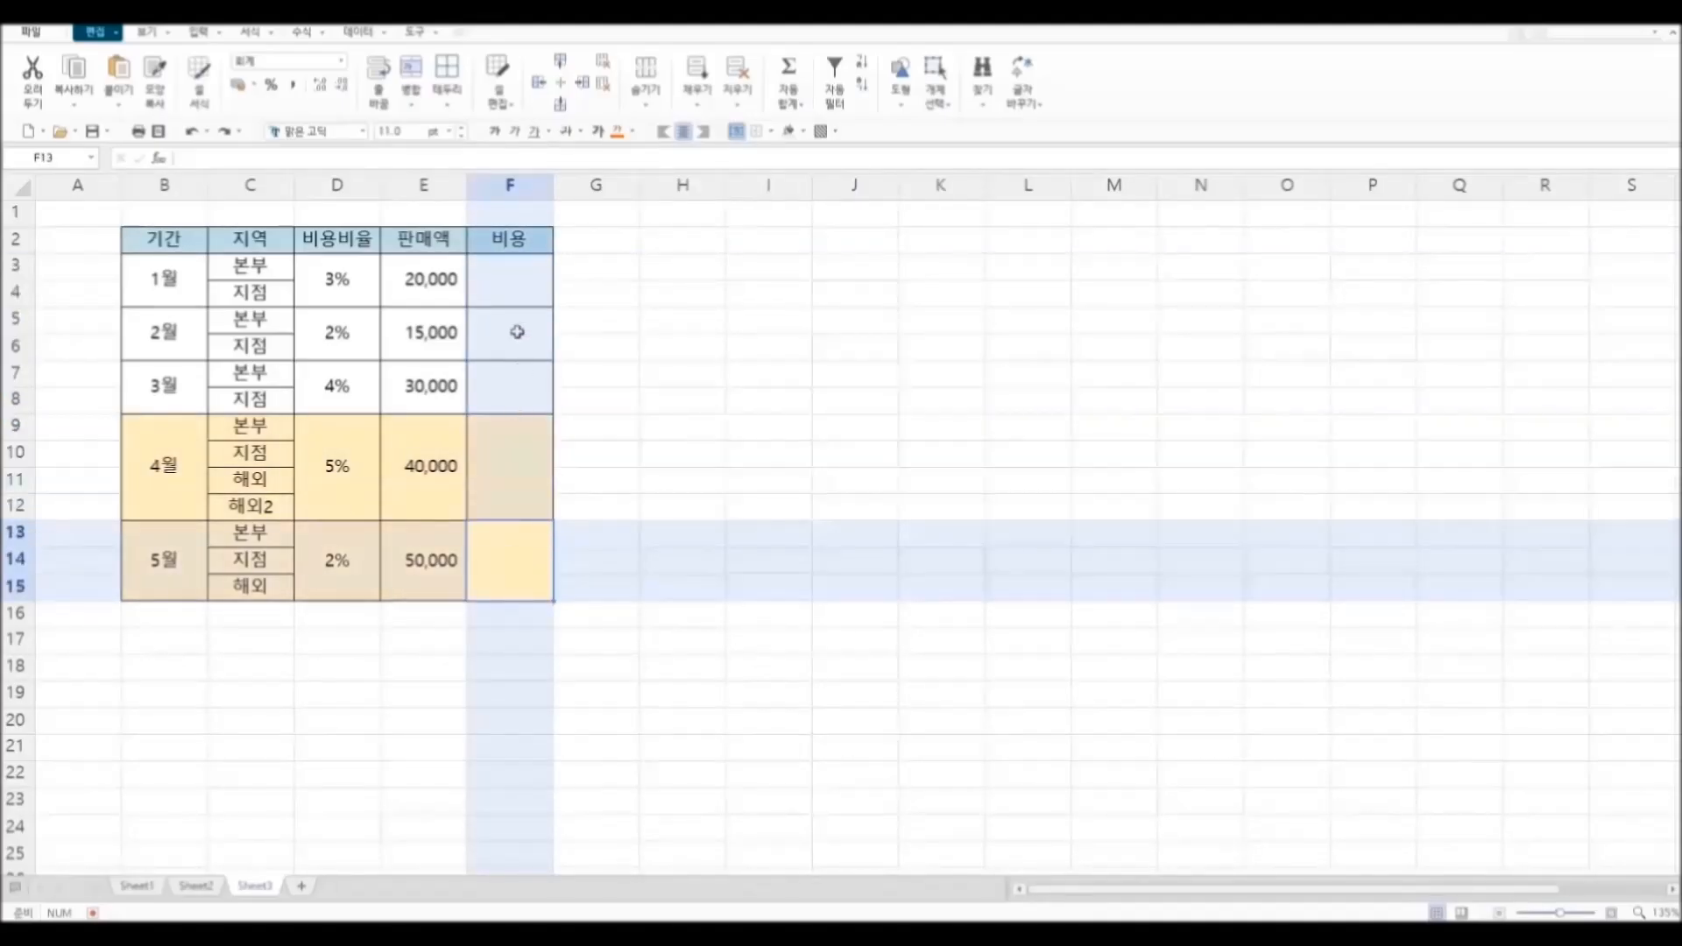
left_click(519, 282)
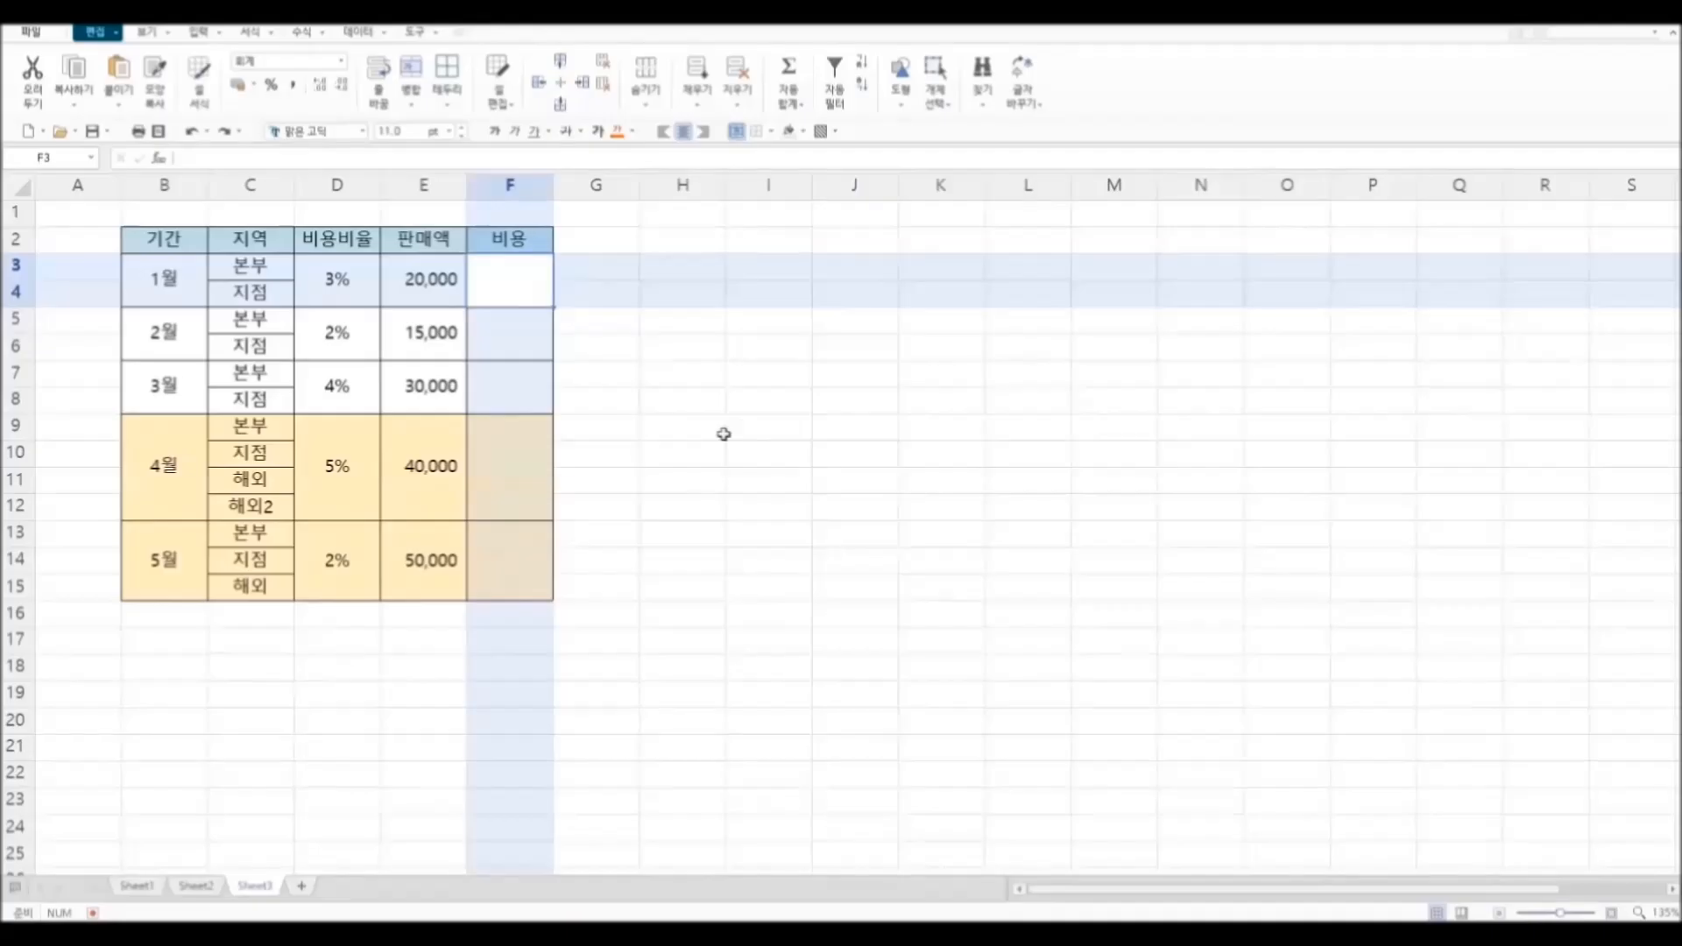
type("=")
left_click(347, 292)
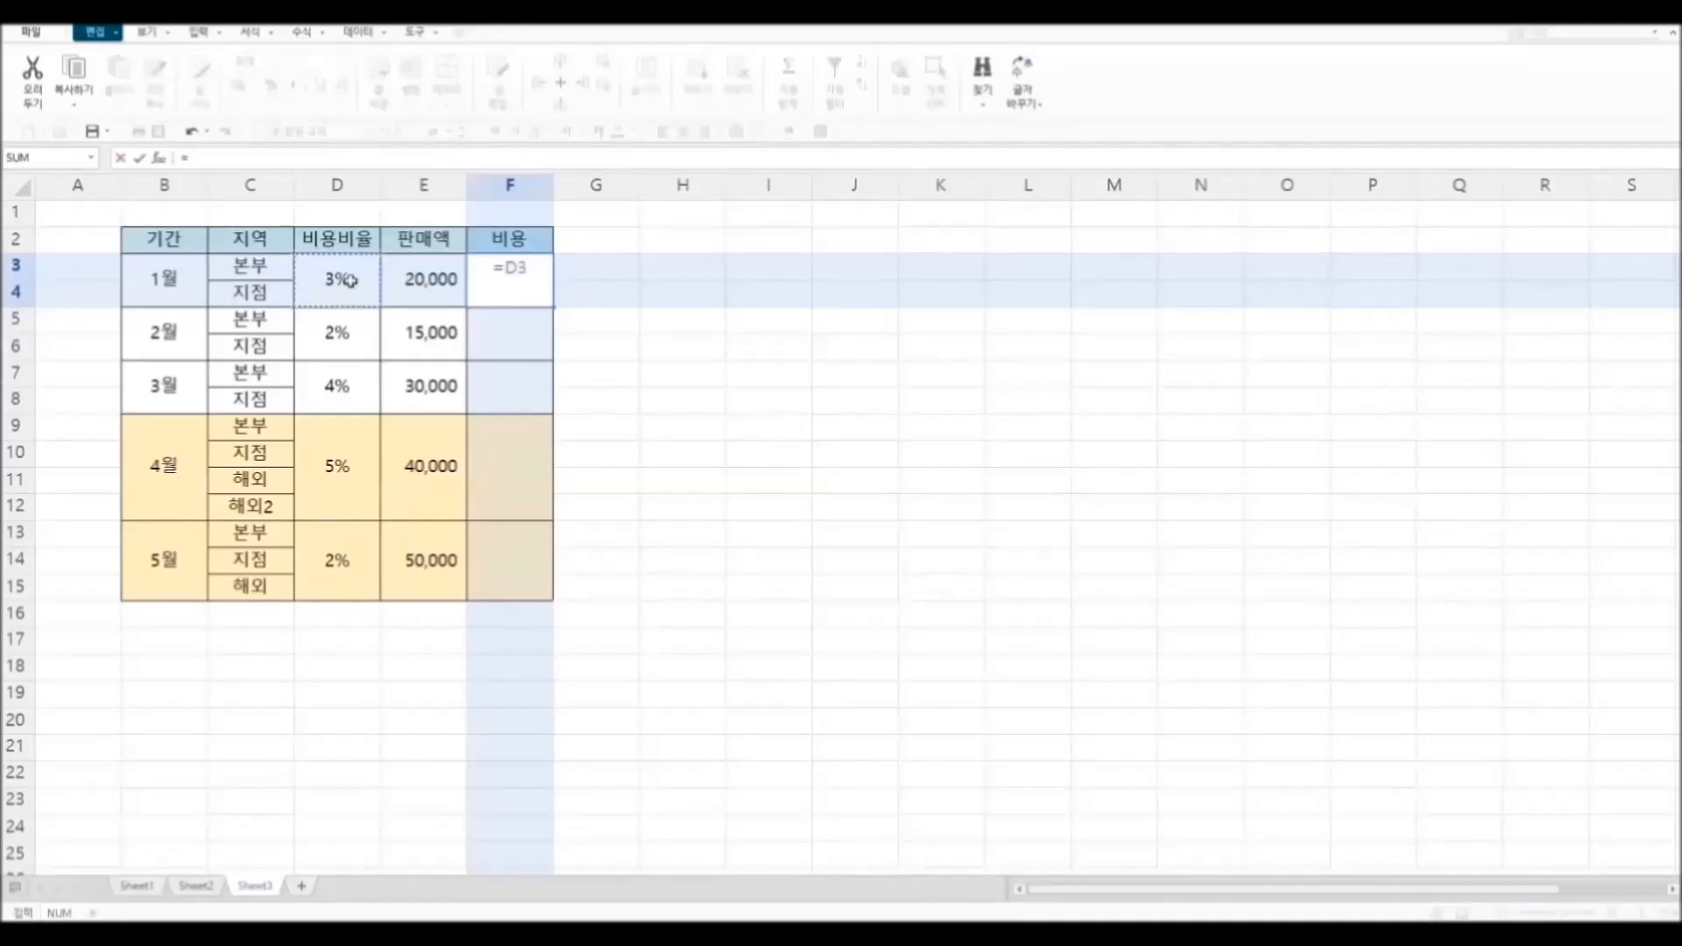
type("*")
left_click(444, 279)
key("Return")
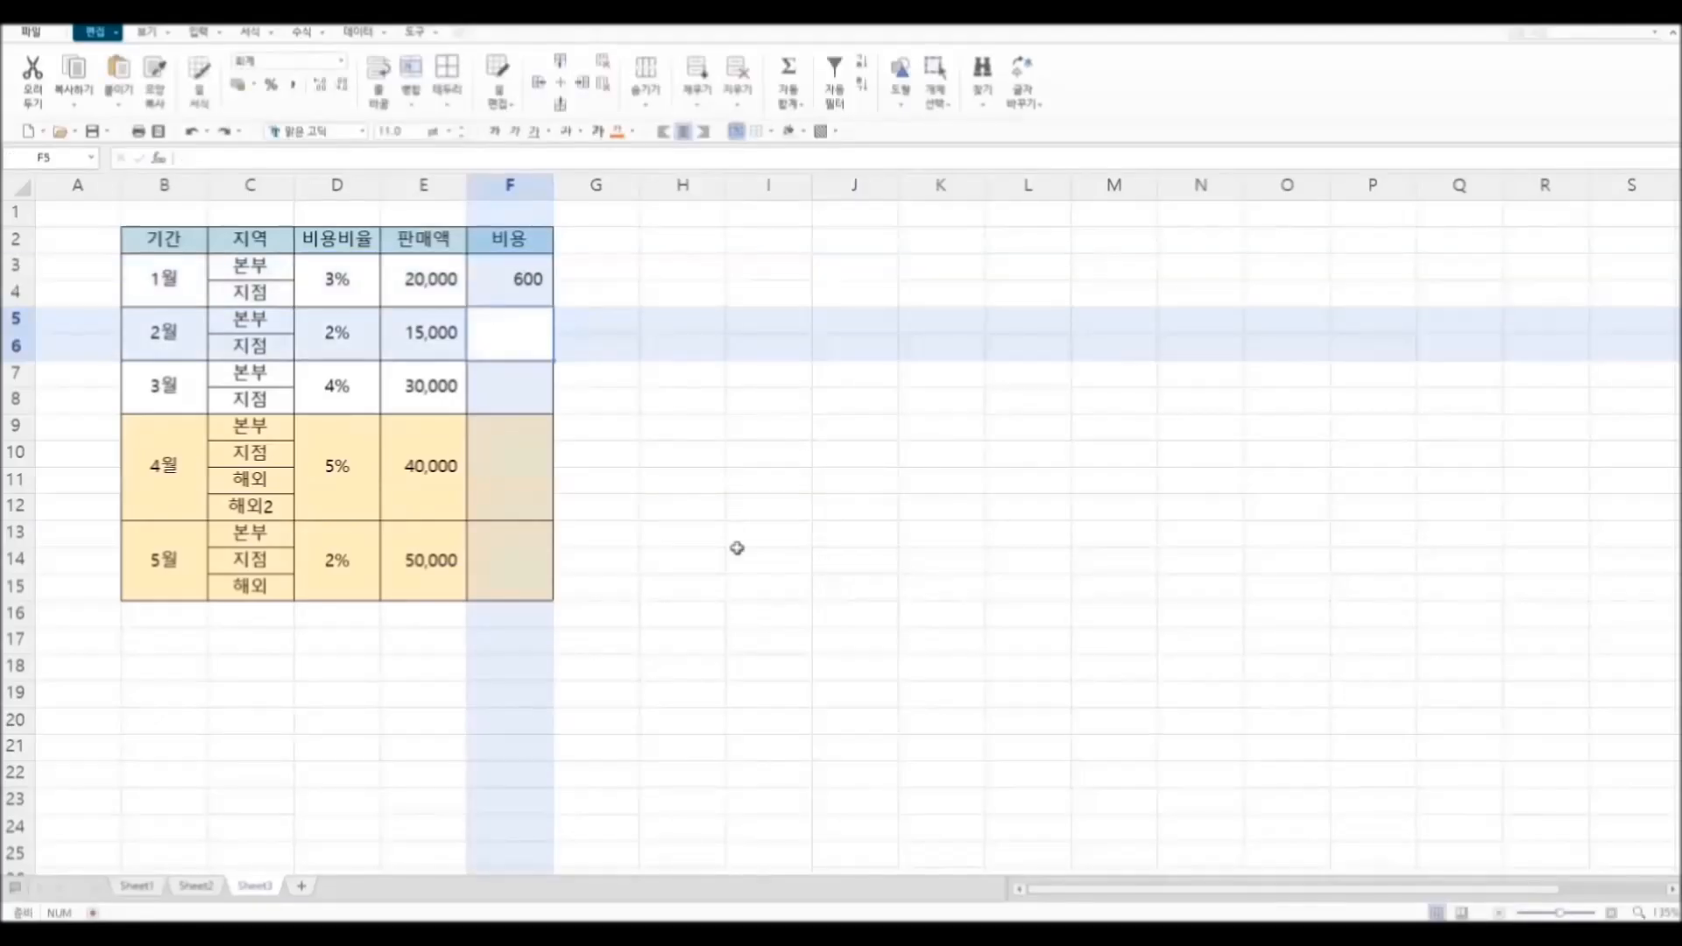
Step: Copy the F3 formula down through F8, and try to extend it over the larger merged 비용 cells for 4월 and 5월
left_click(500, 272)
left_click_drag(553, 307, 553, 405)
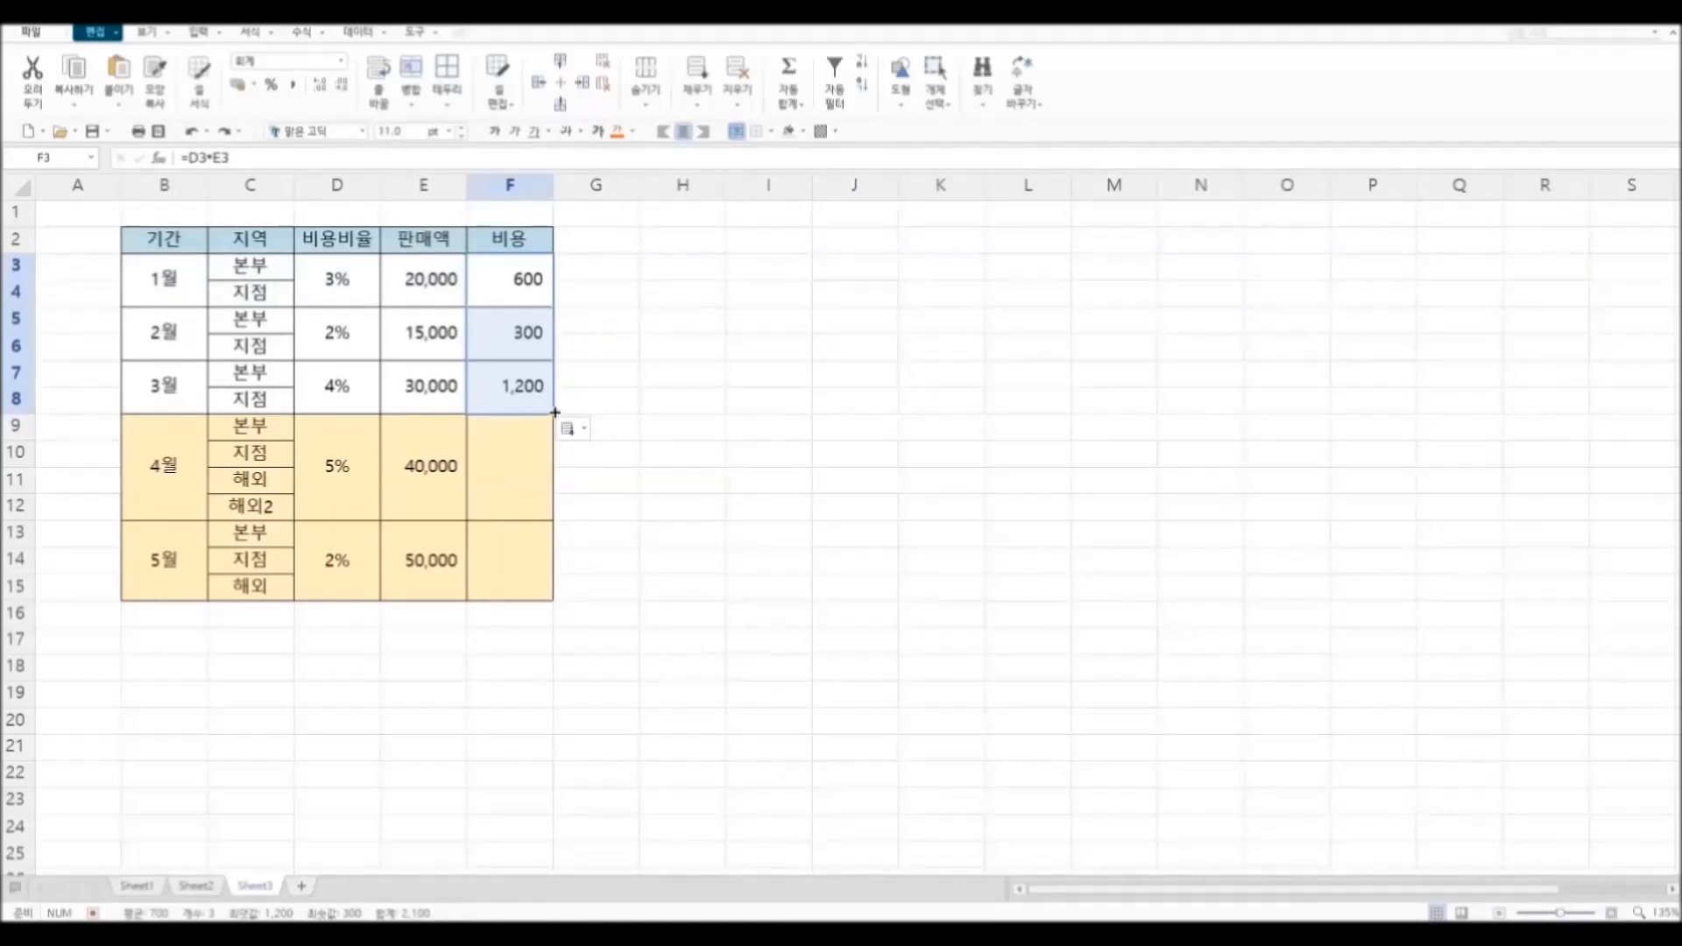
left_click_drag(554, 412, 545, 594)
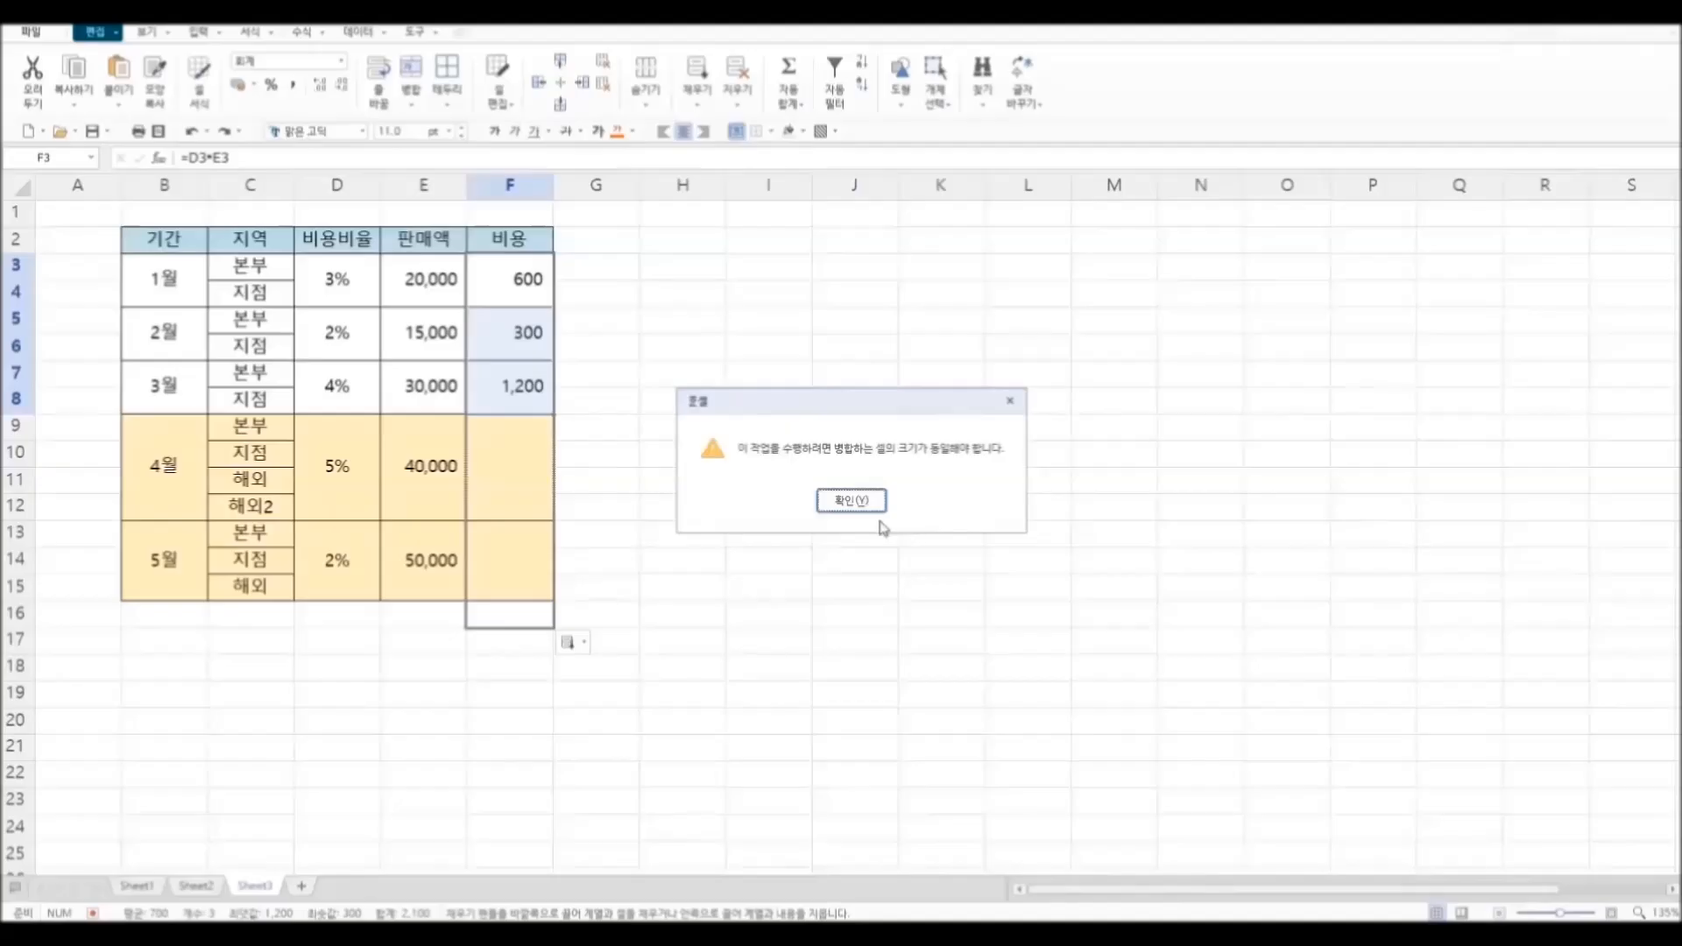
left_click(859, 508)
left_click(511, 477)
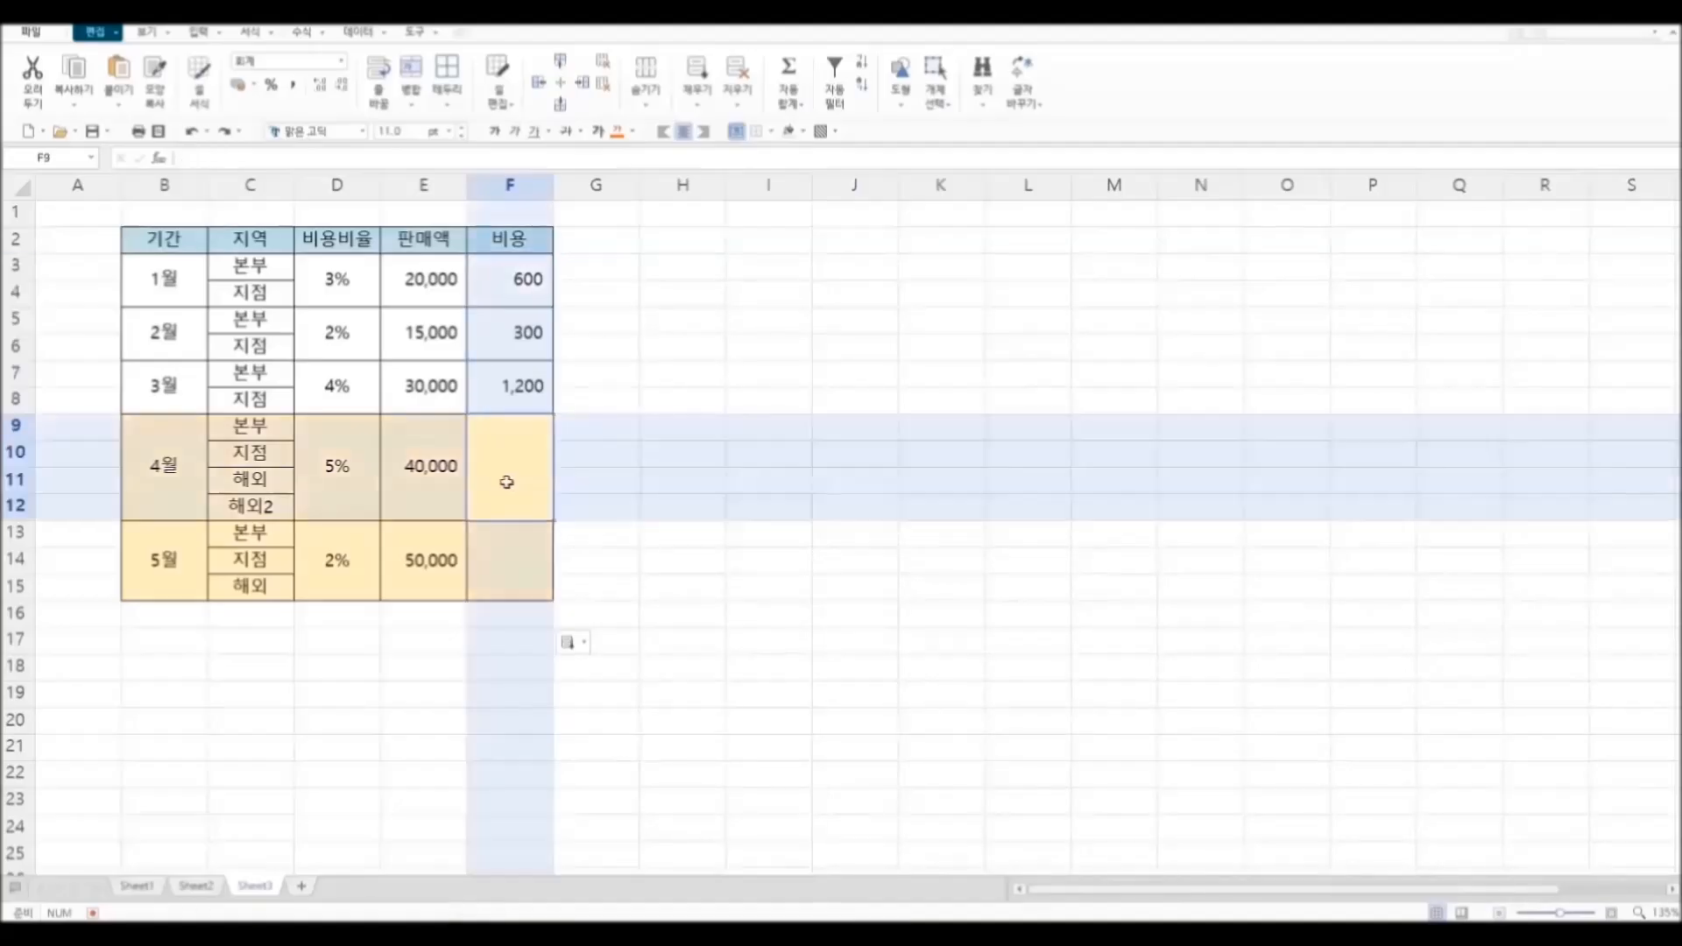
left_click(532, 570)
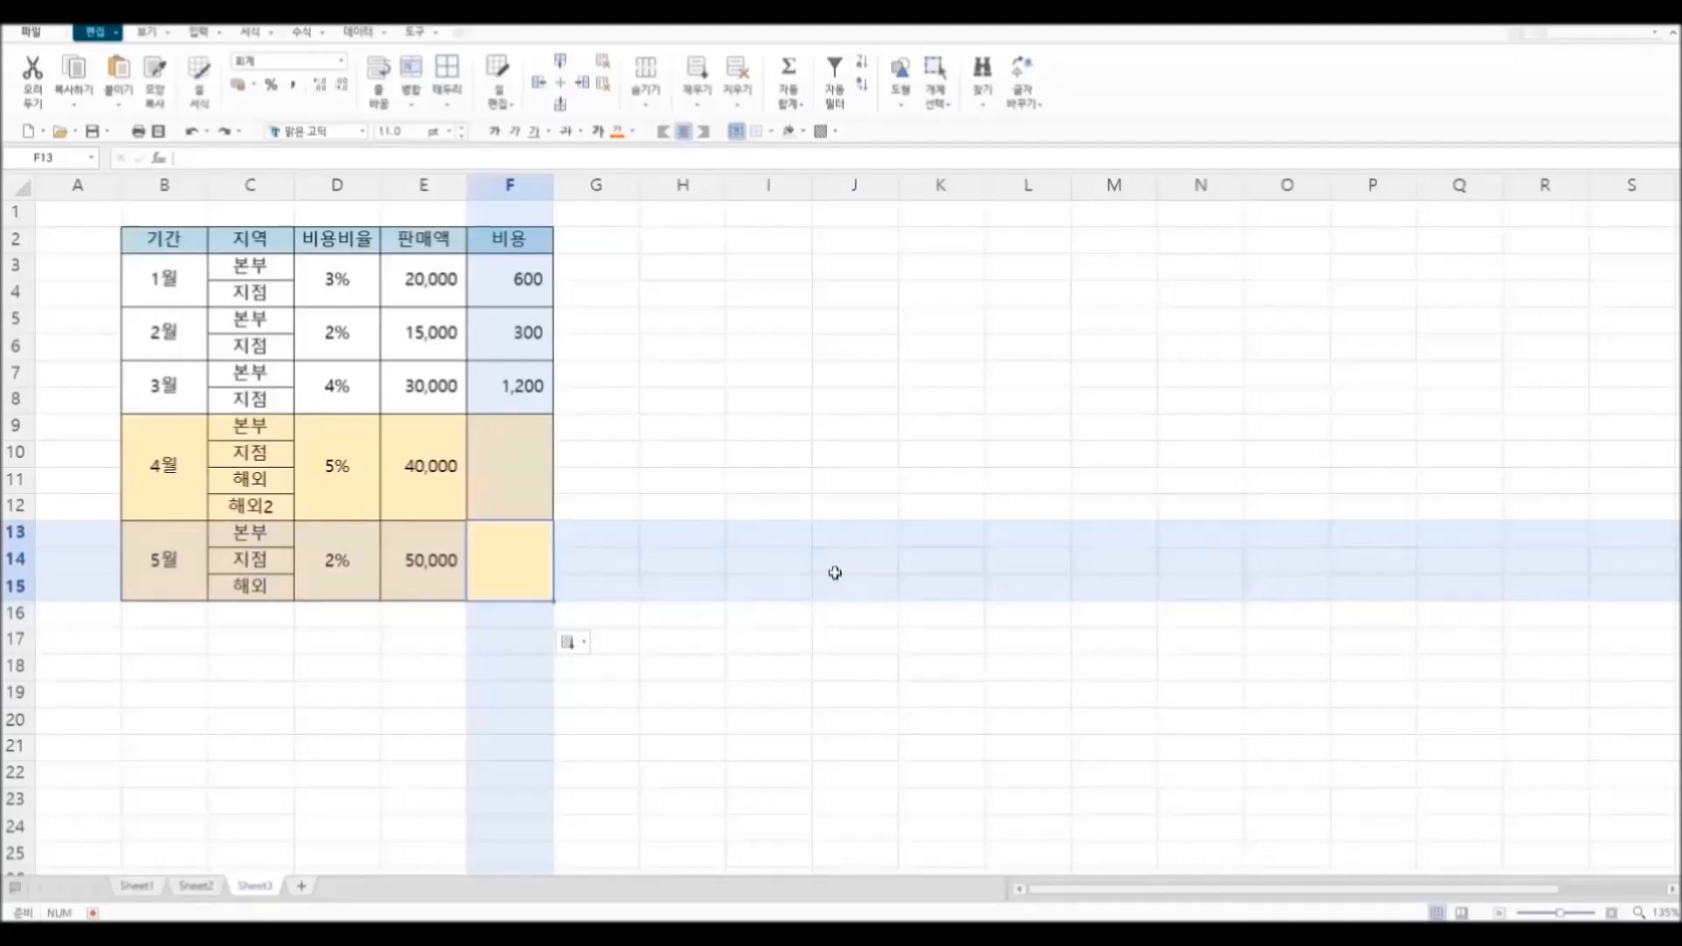
Step: Clear the 비용 cells F3 to F15 and fill the whole selection at once with the formula =D3*E3
left_click_drag(518, 282, 518, 536)
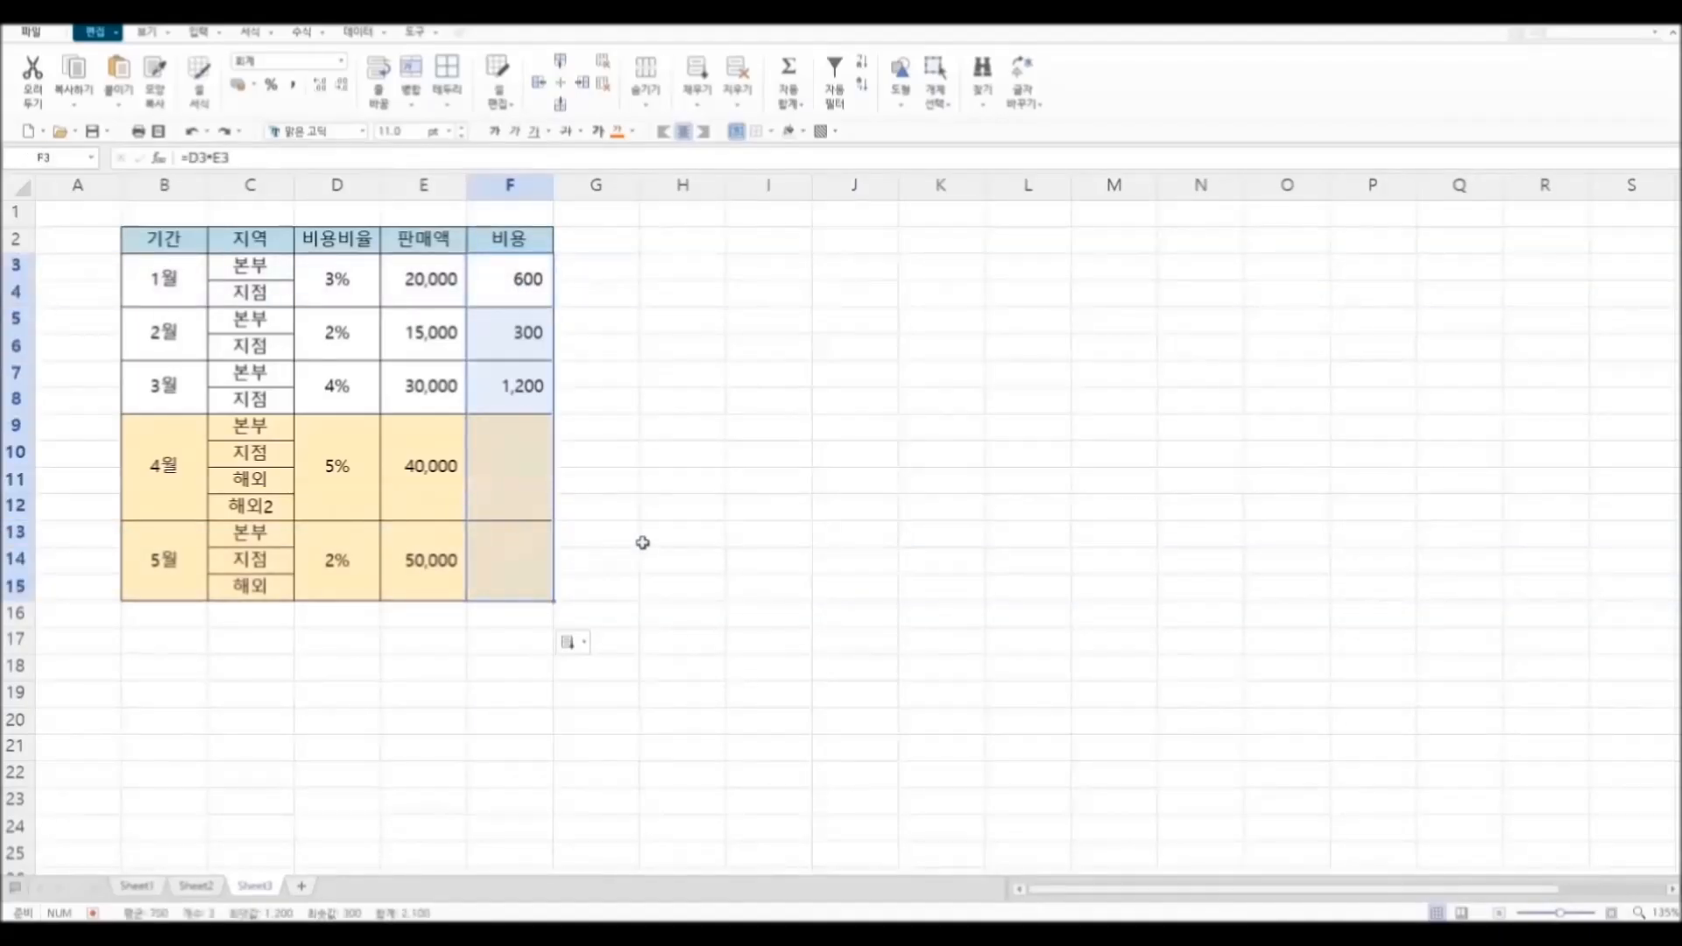
key("Delete")
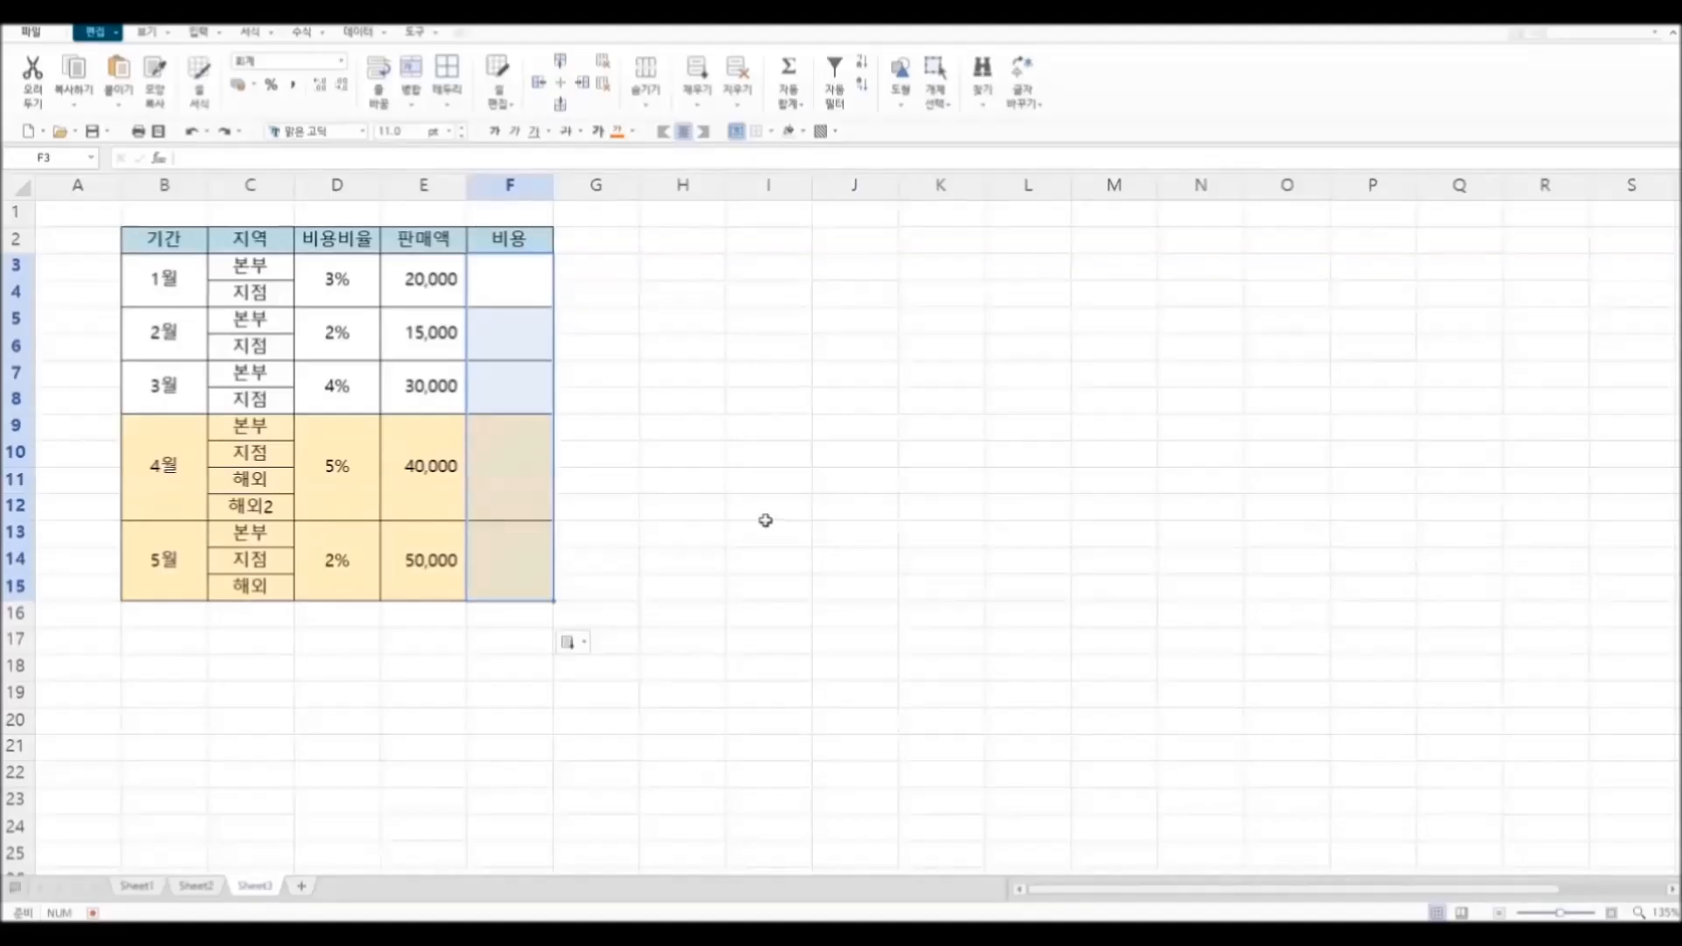
type("=")
left_click(360, 298)
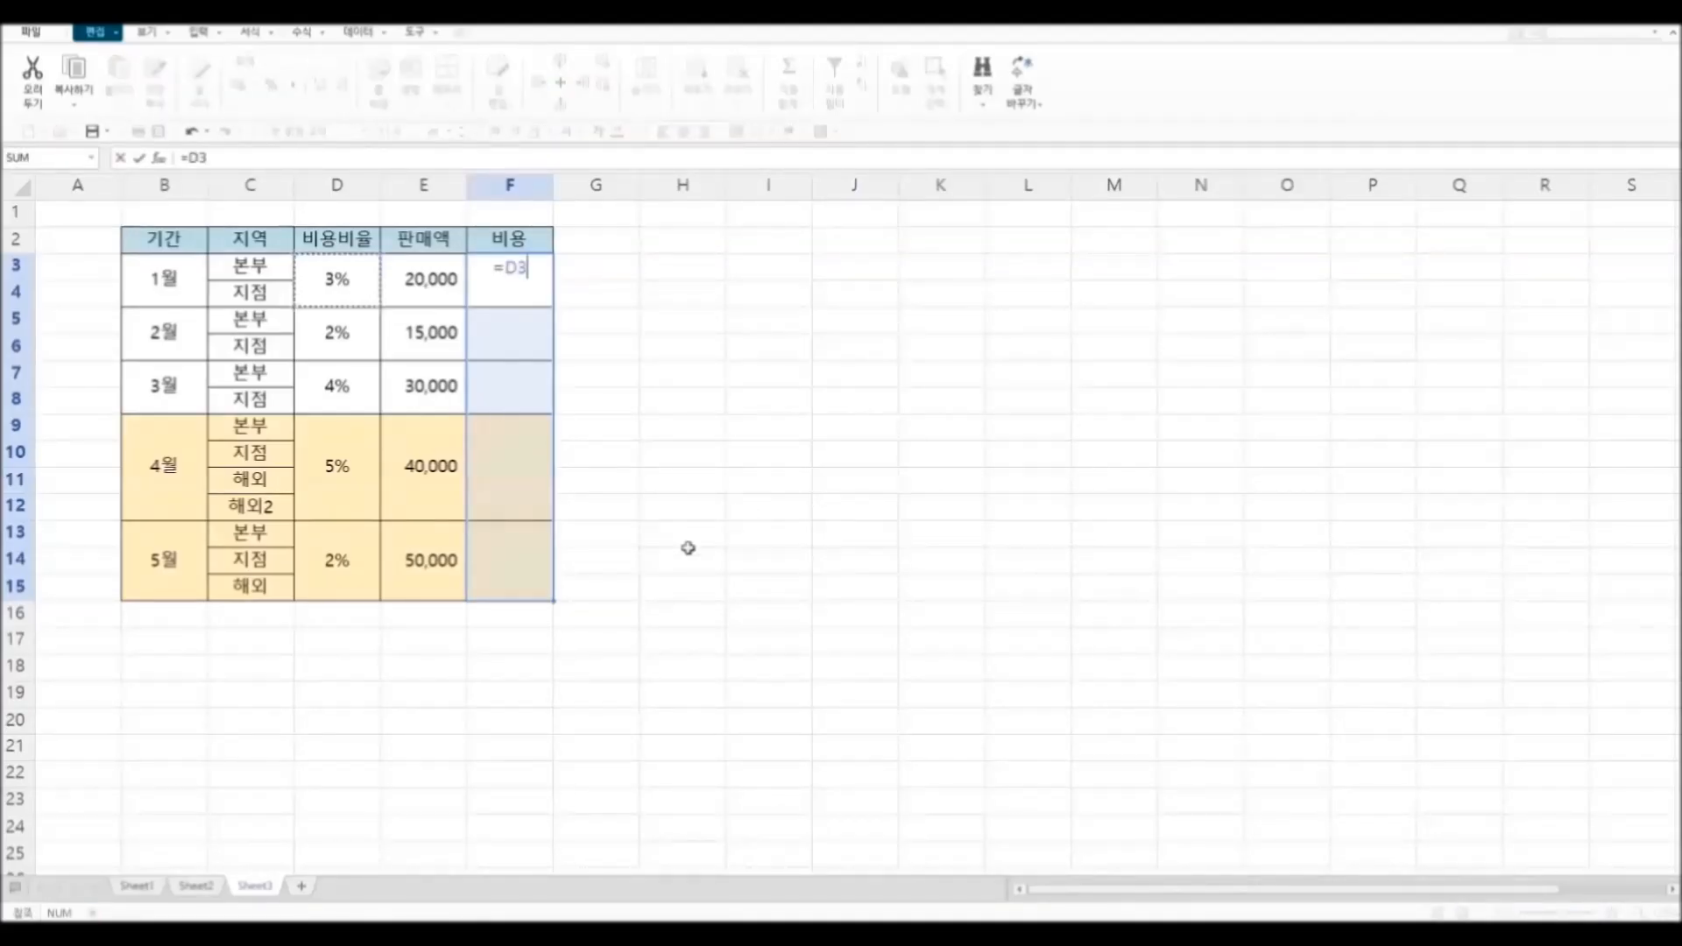
type("*")
left_click(443, 297)
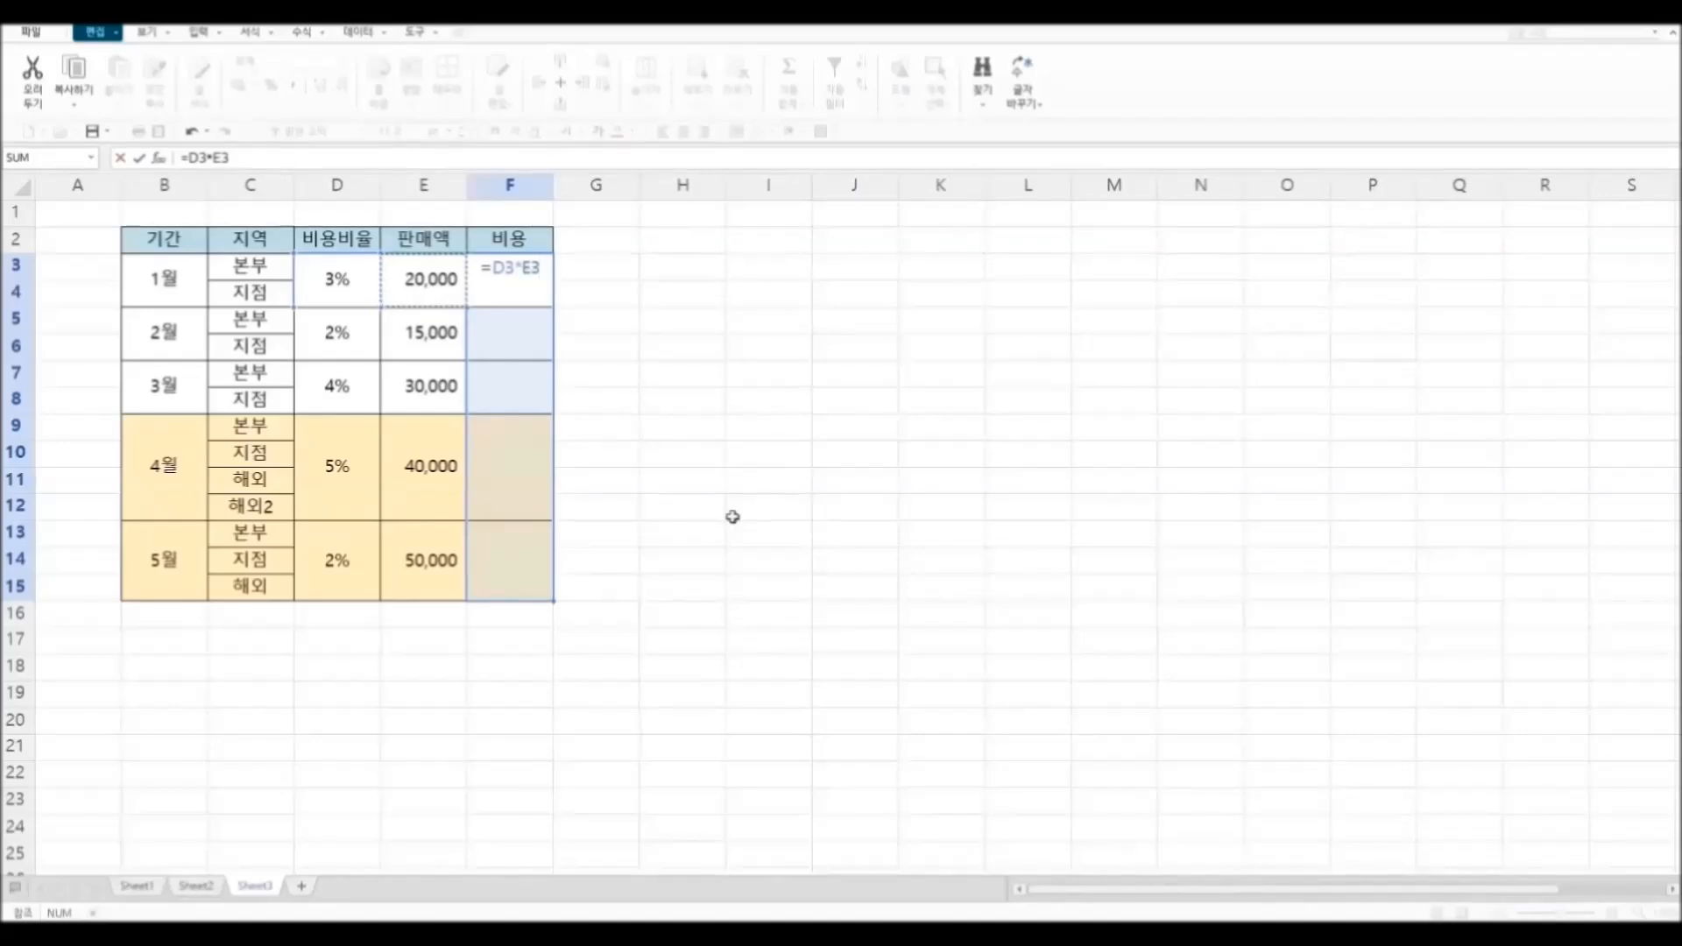
key("ctrl+Return")
left_click(733, 517)
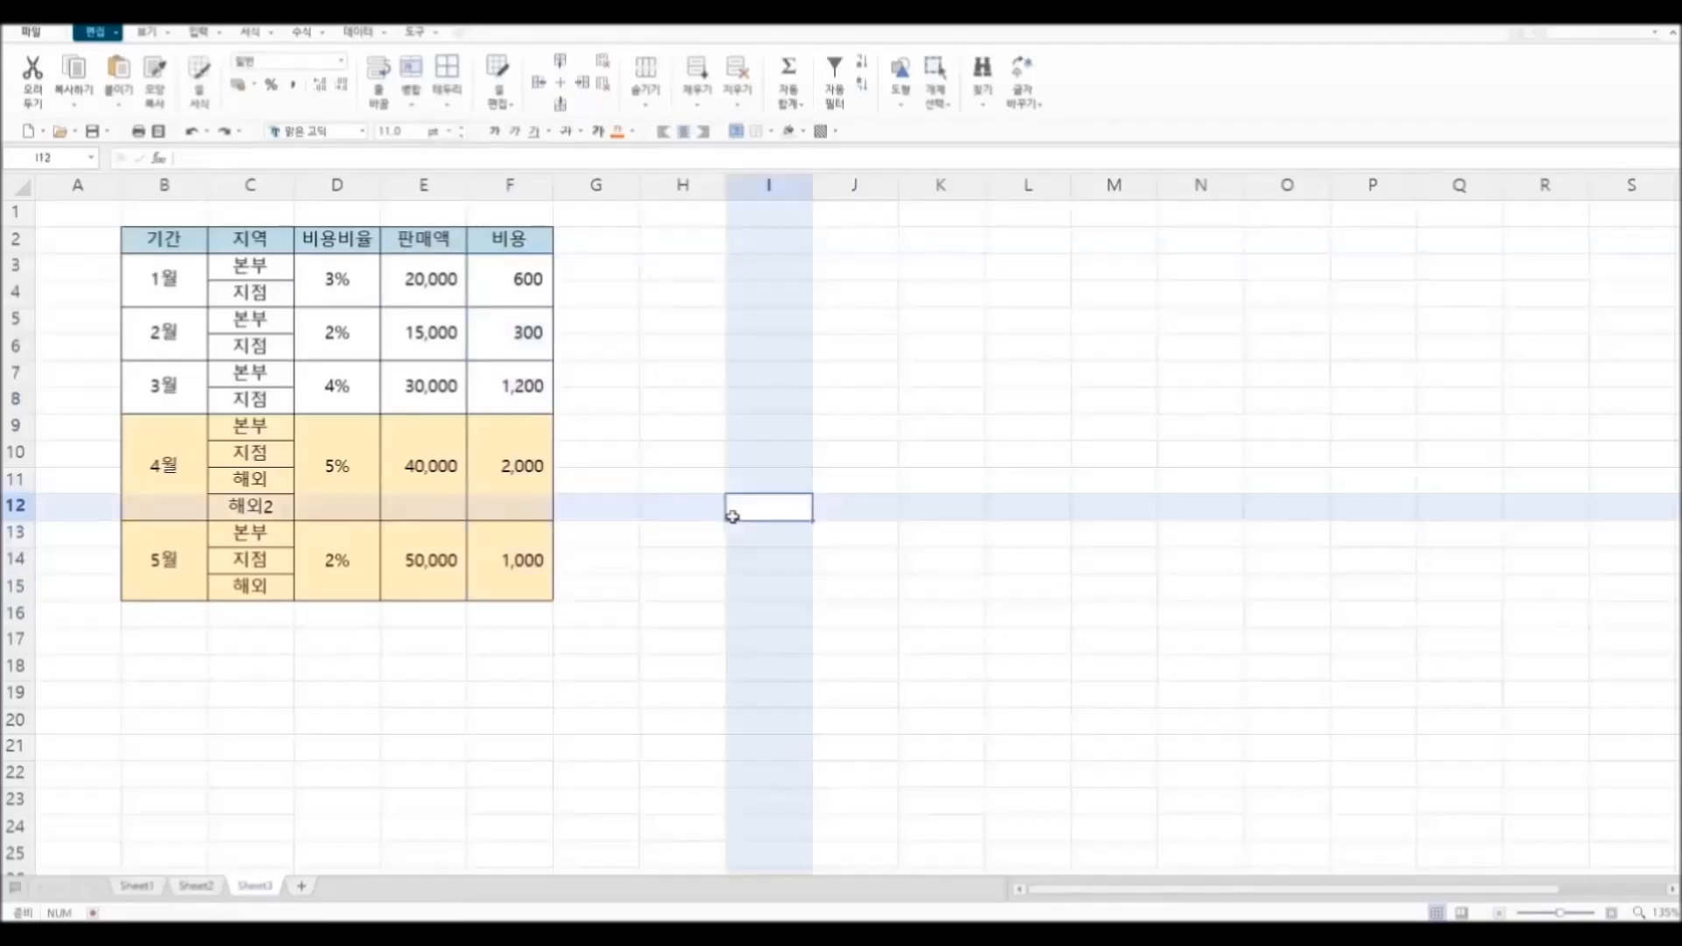
left_click(715, 638)
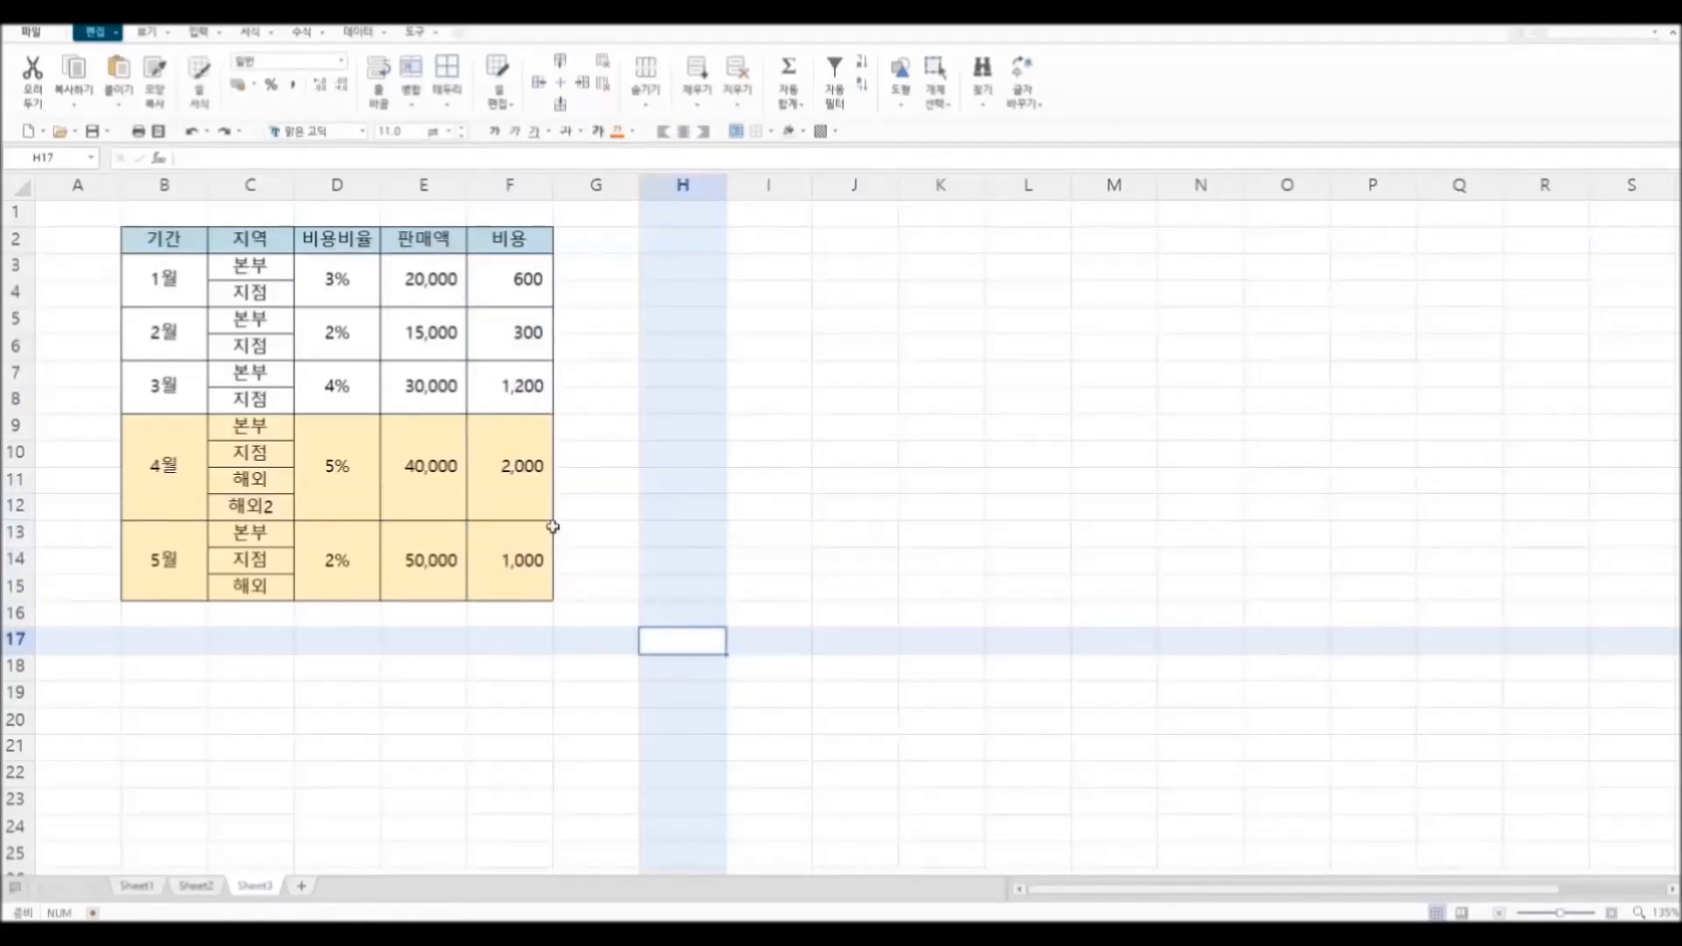